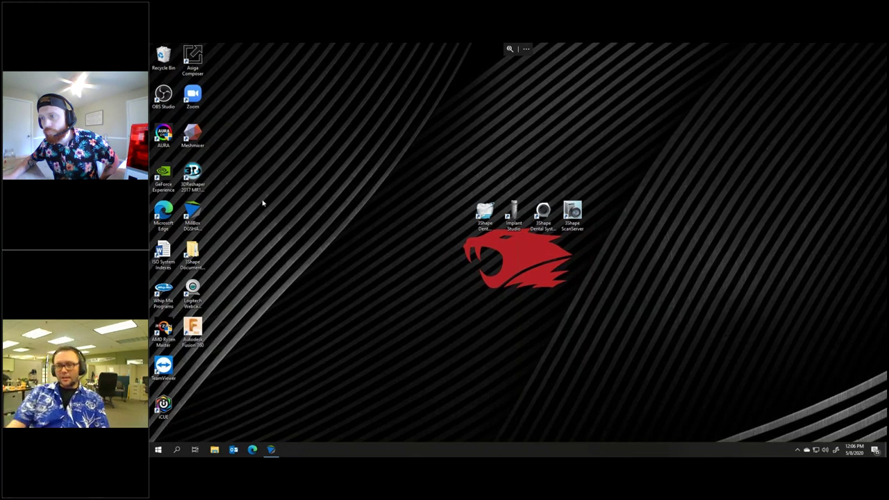
- Switch to the running MillBox session and close it
click(270, 450)
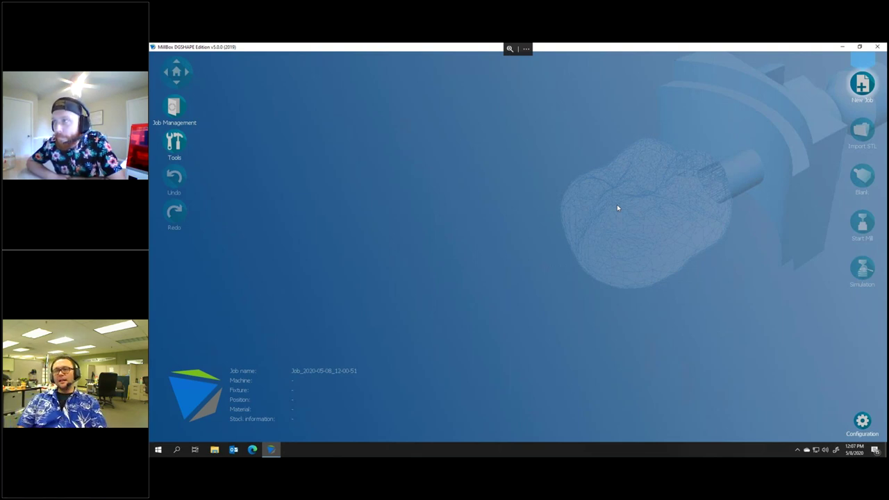
click(875, 48)
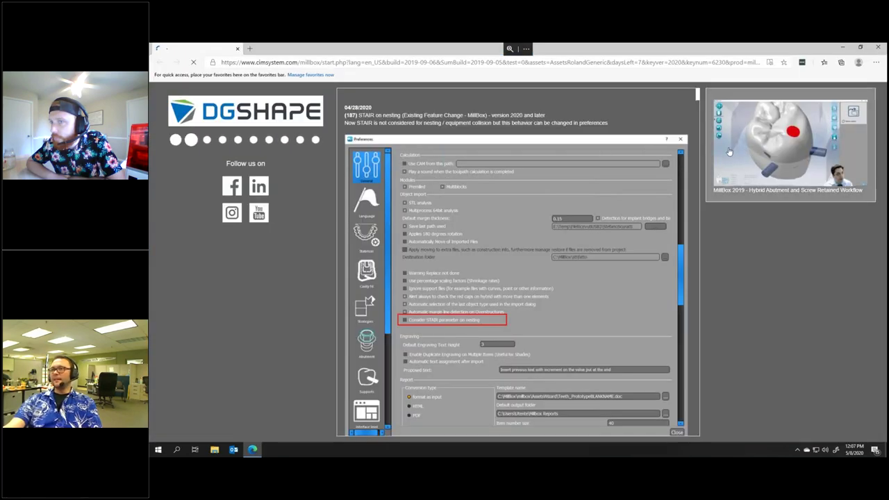
- Browse the release notes on the MillBox start page, including STAIR on nesting and protection for multiple interfaces
scroll(439, 122, down, 10)
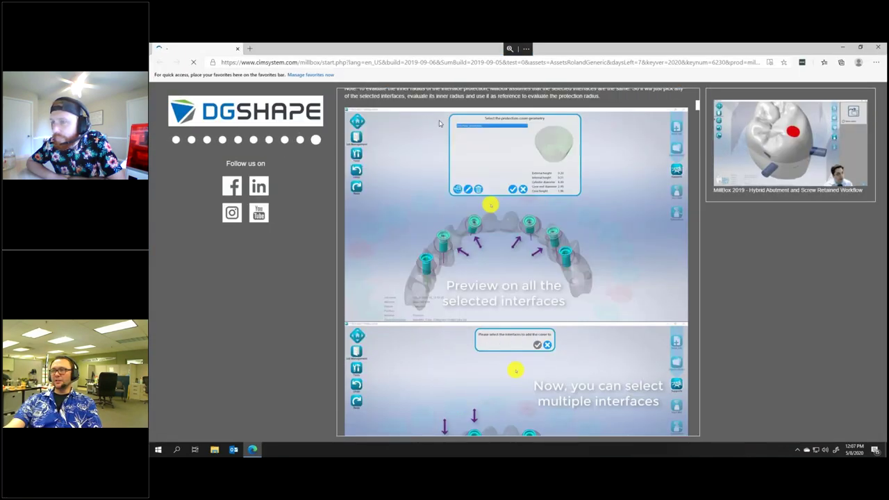
scroll(438, 122, down, 6)
scroll(441, 126, up, 11)
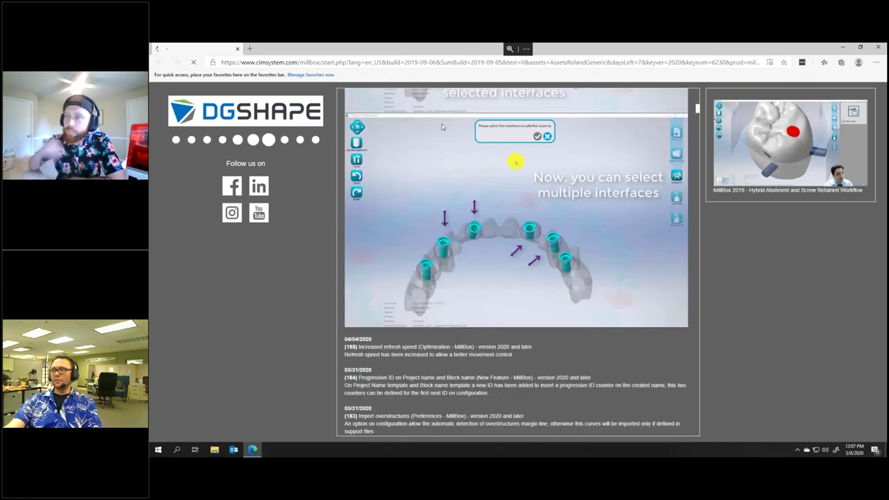
scroll(441, 126, up, 5)
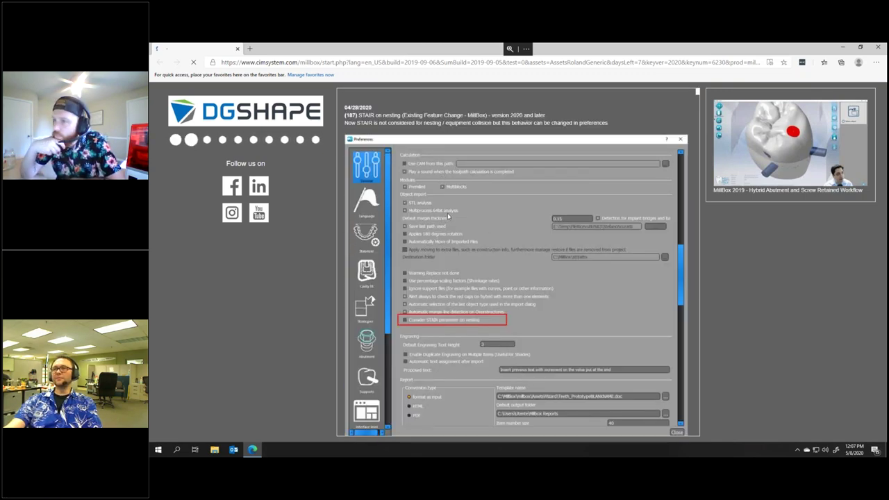
scroll(448, 216, down, 3)
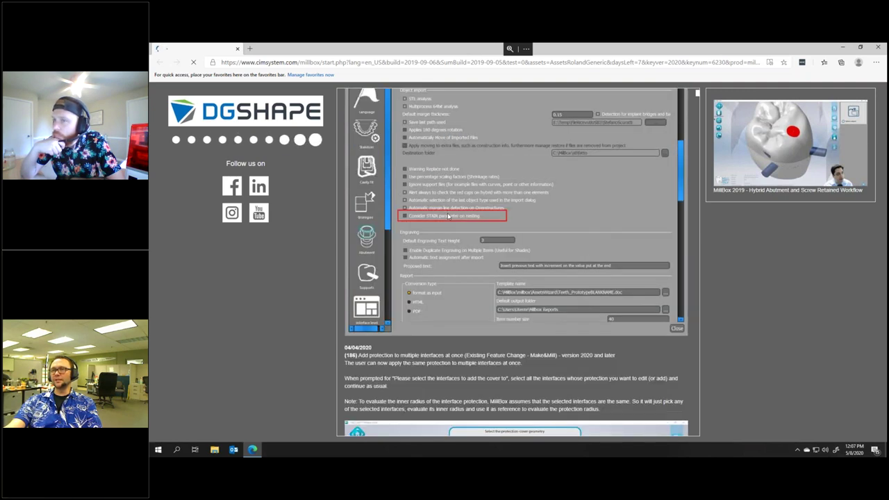
scroll(447, 216, up, 3)
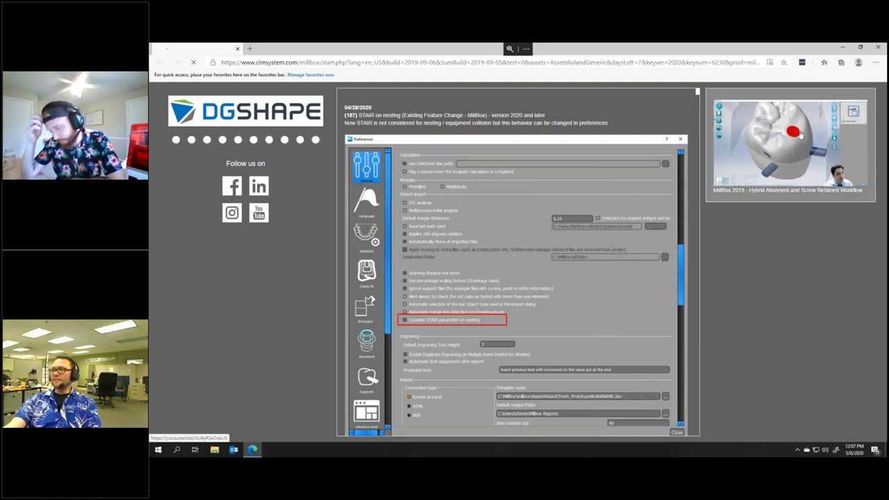
- Open the Hybrid Abutment and Screw Retained Workflow video from the start page, pause it and close the browser
click(775, 165)
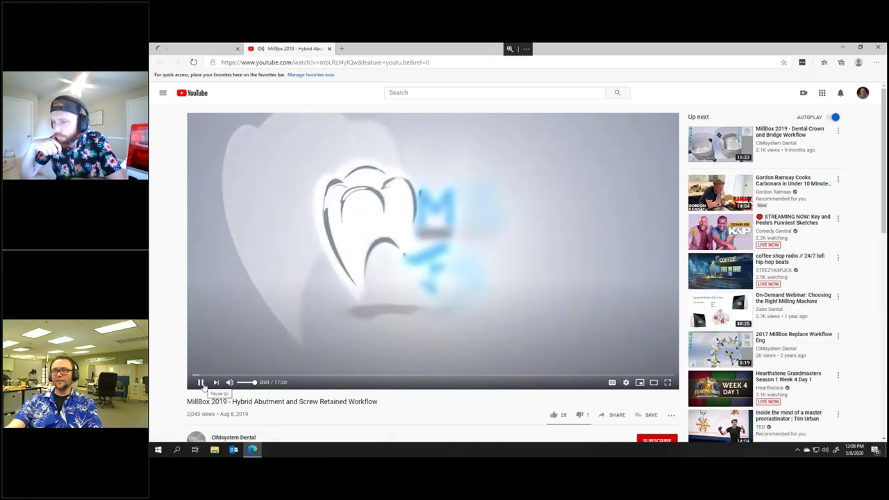
click(201, 382)
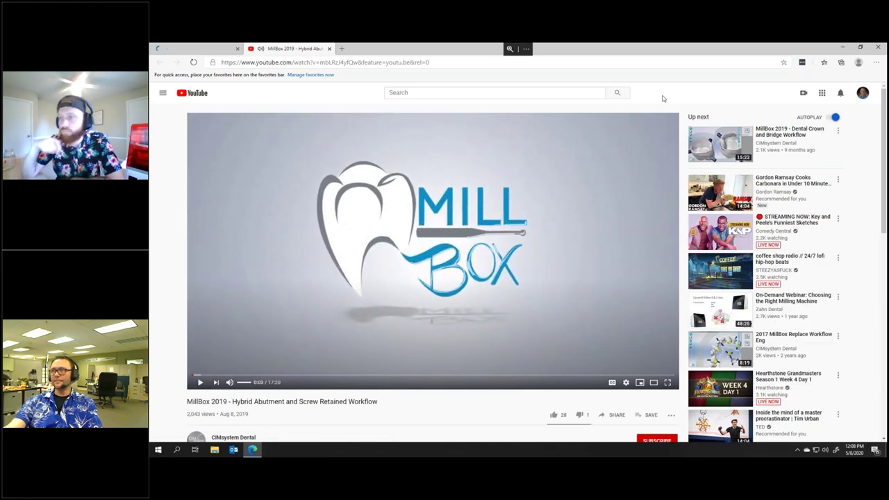
click(879, 47)
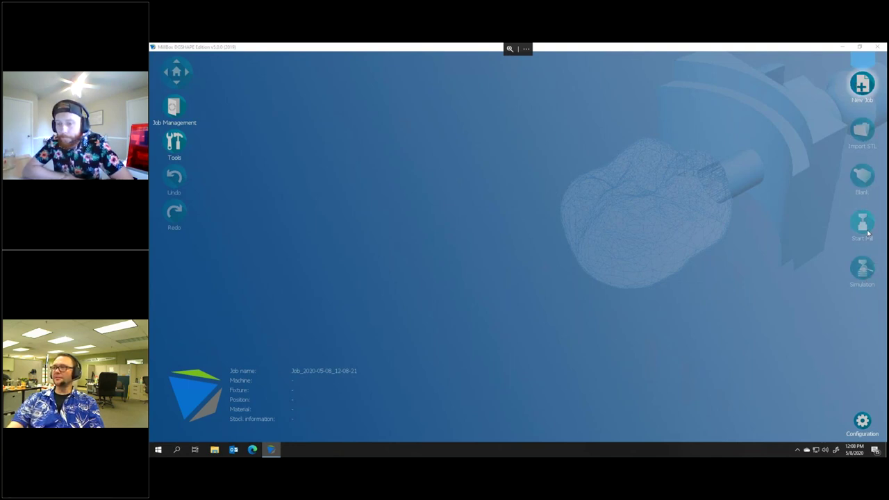
- Look through the tools options and the job management commands with the recent jobs
click(174, 142)
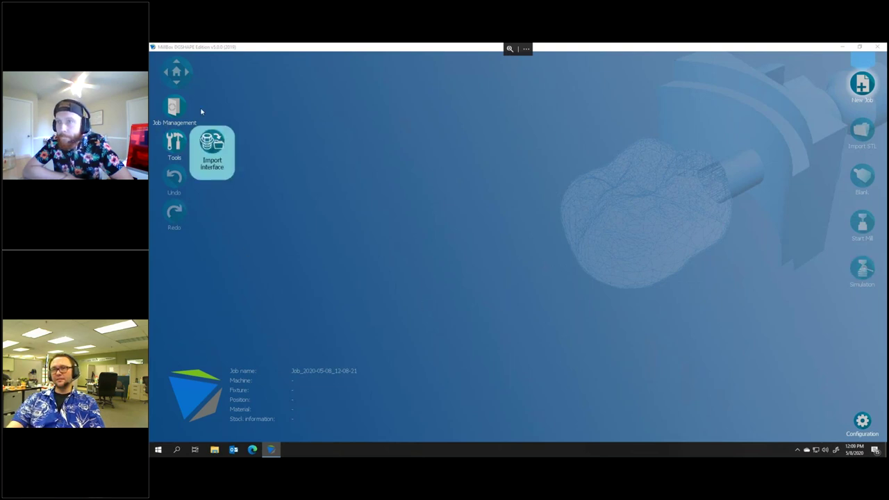
click(347, 193)
click(176, 105)
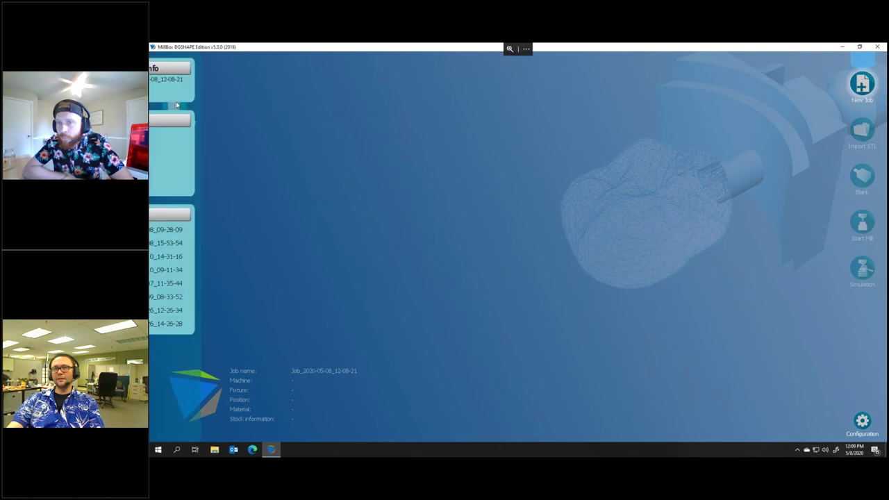
mouse_move(220, 239)
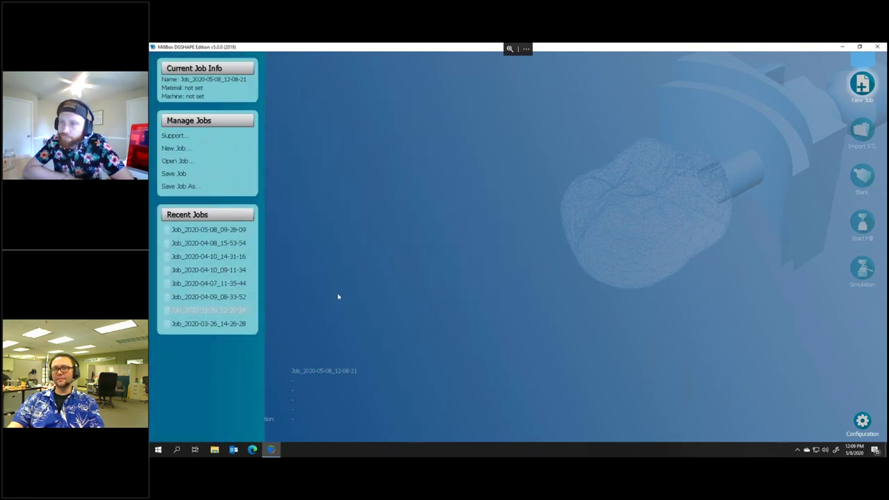
click(555, 147)
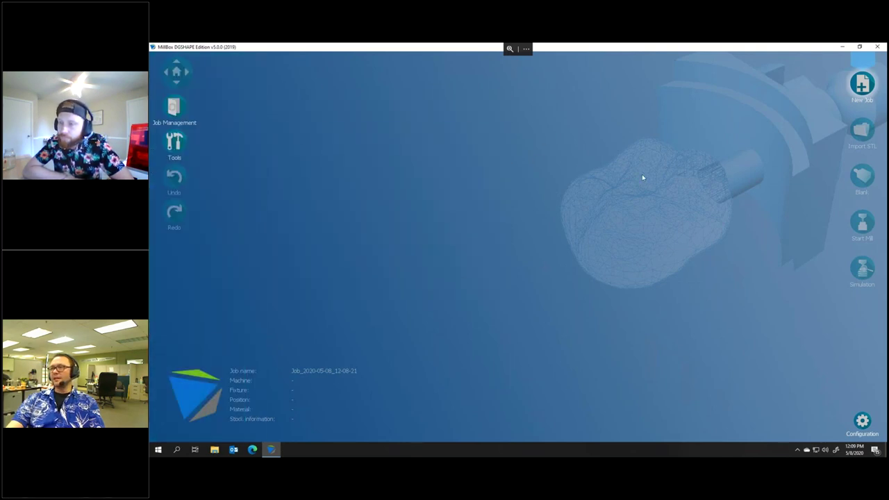
- Start a new job and review the WMC tools package for the DWX-52DG, keeping it as the selected package
click(865, 85)
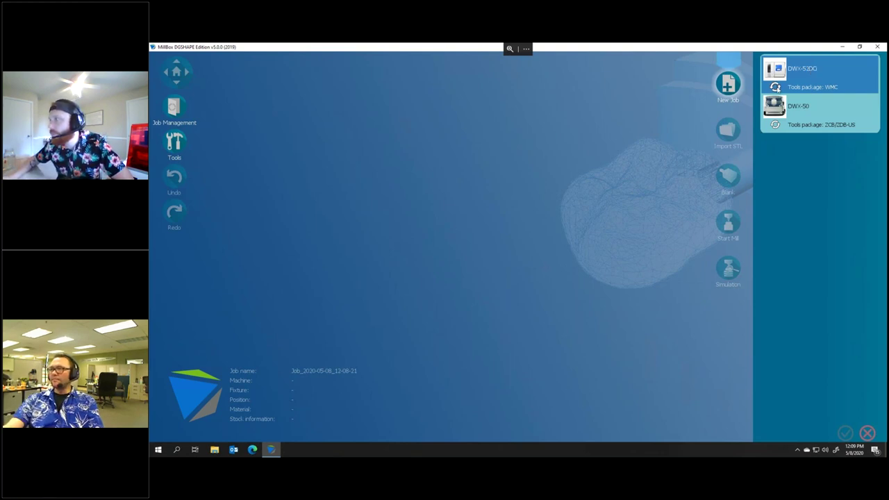
click(777, 90)
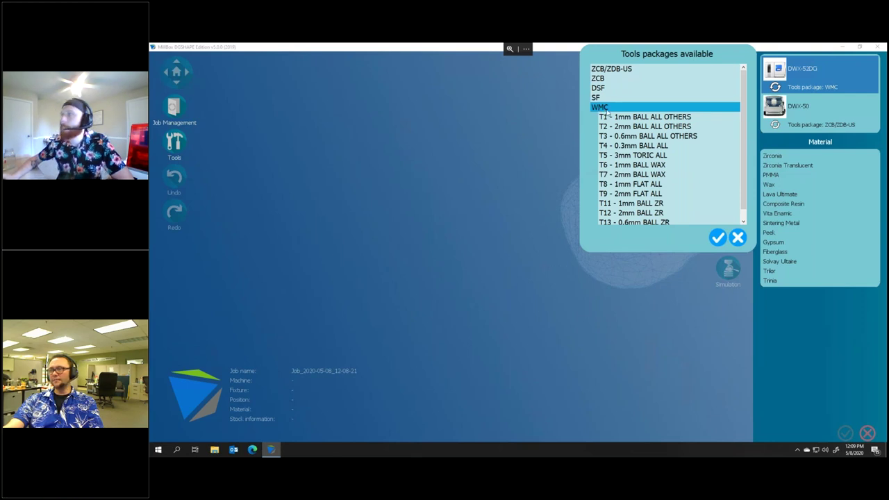
scroll(624, 145, down, 1)
scroll(625, 146, up, 1)
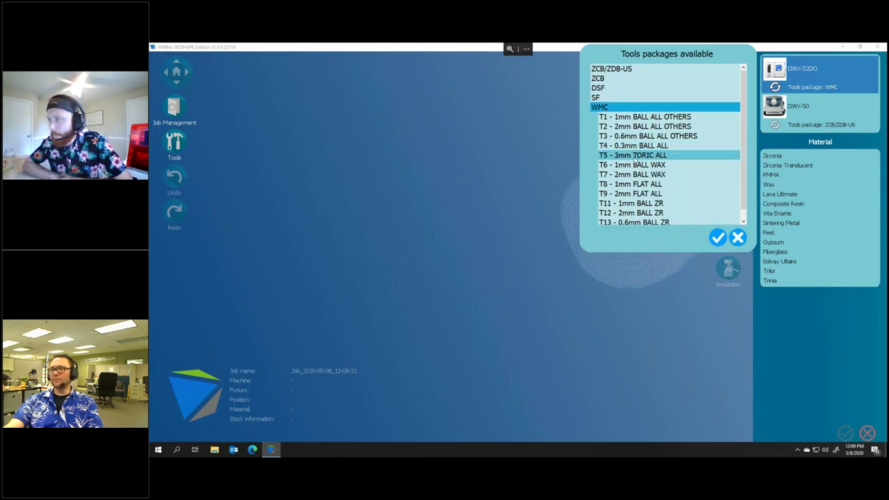
scroll(674, 152, down, 1)
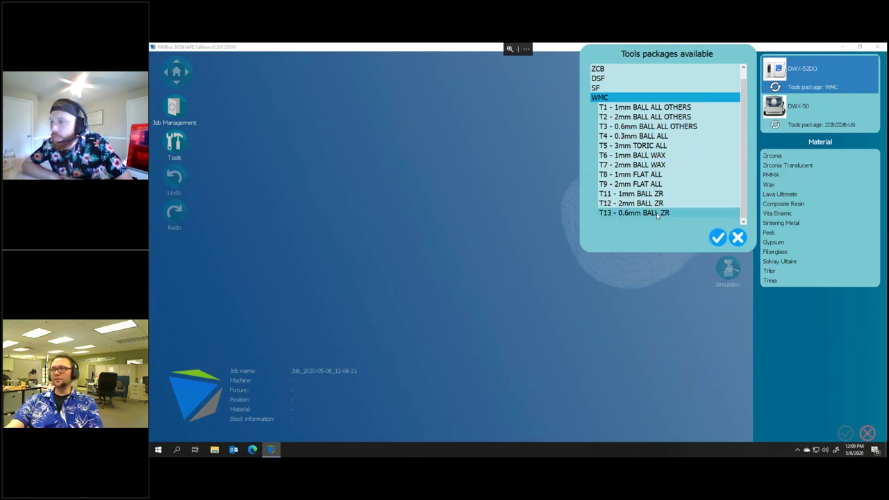
click(717, 238)
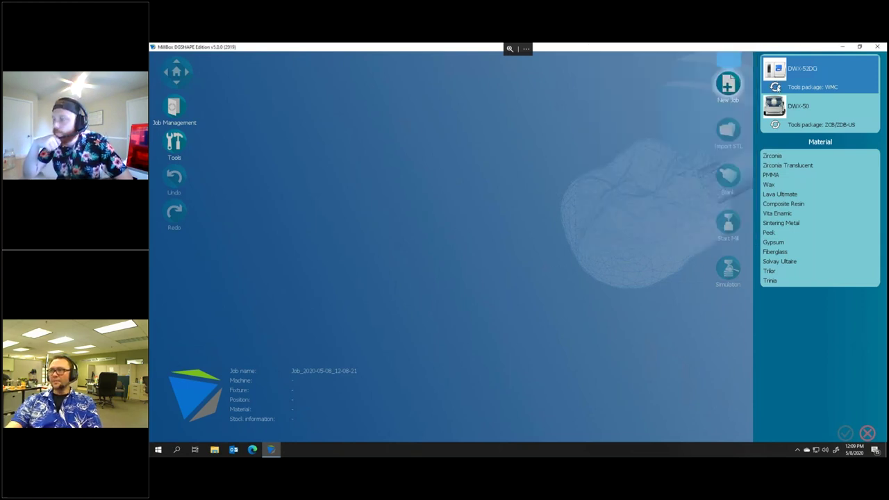
- Set up the job on the DWX-52DG with Zirconia material and the round disc fixture
click(779, 87)
click(835, 155)
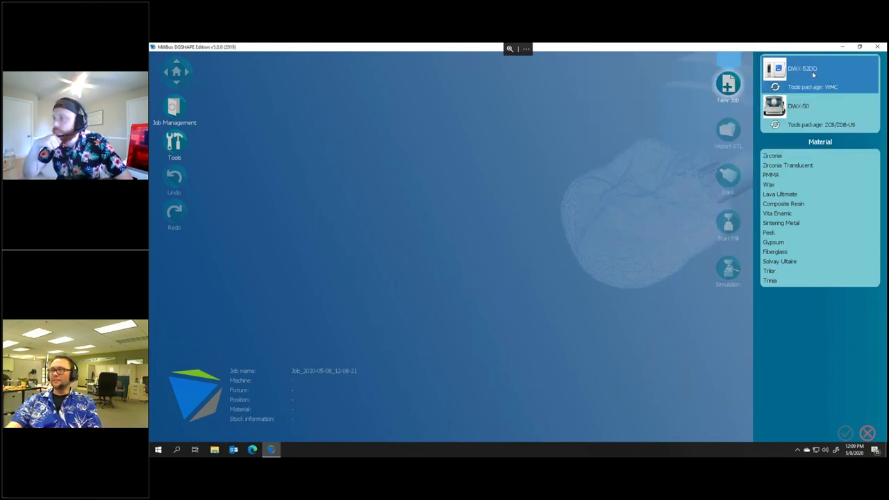
click(779, 156)
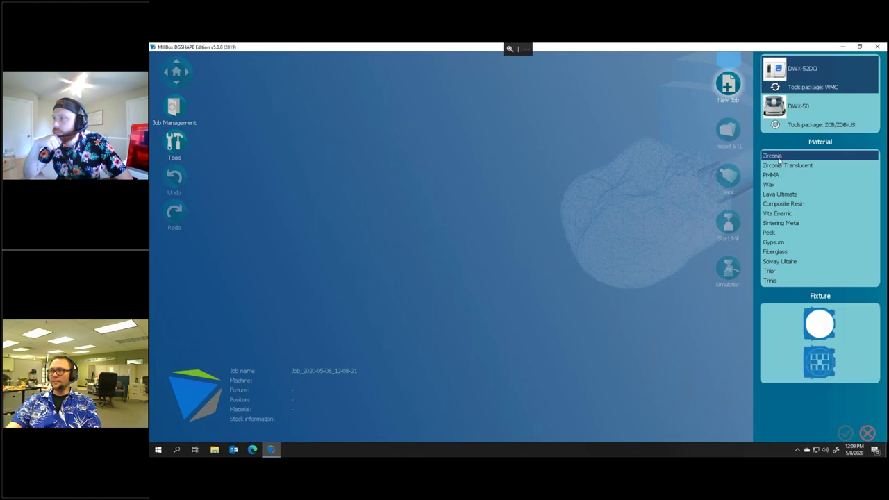
click(812, 319)
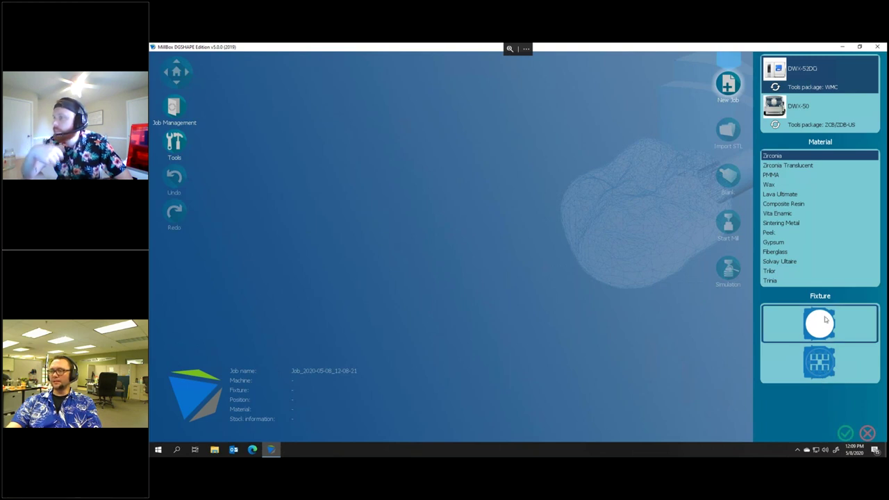
click(845, 432)
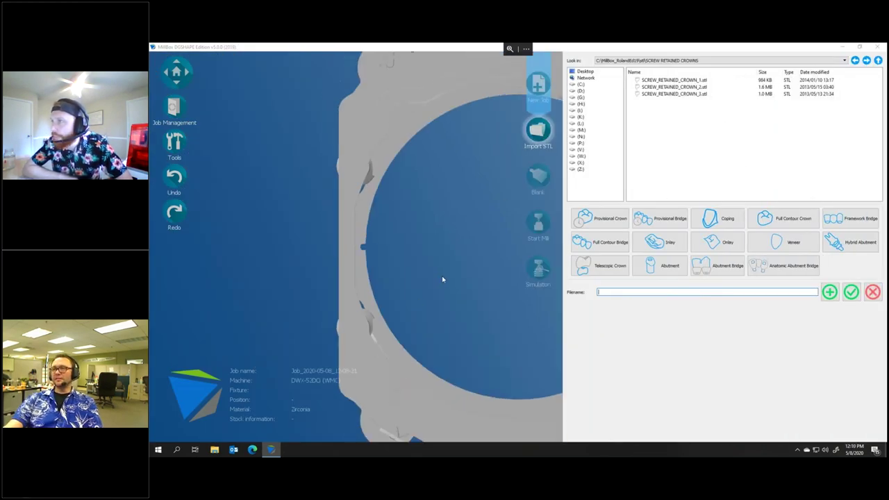
- Browse to the SRC folder under Z:\STLs\_WEBINAR and select the screw-retained crown STL for import
click(694, 60)
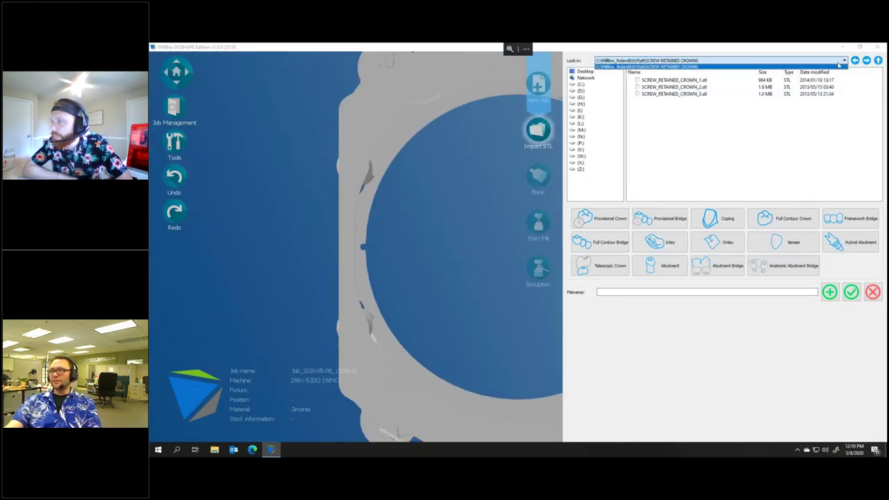
click(580, 169)
scroll(743, 142, down, 10)
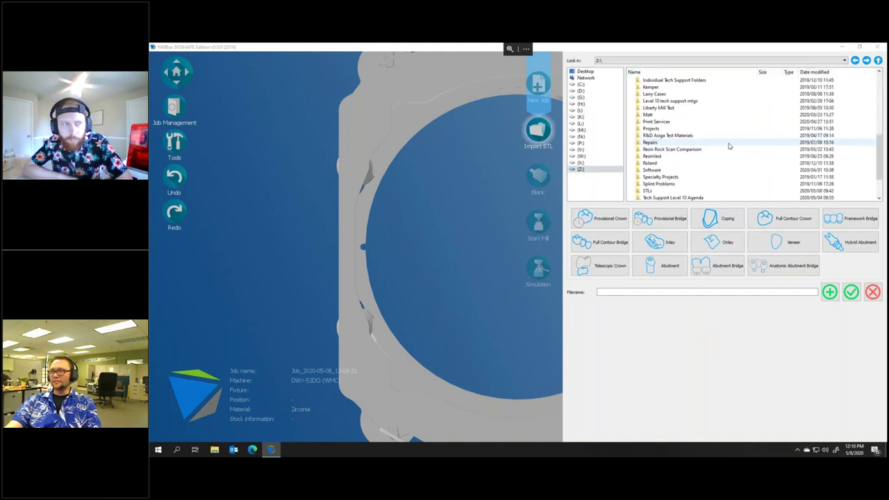
click(721, 150)
double_click(721, 150)
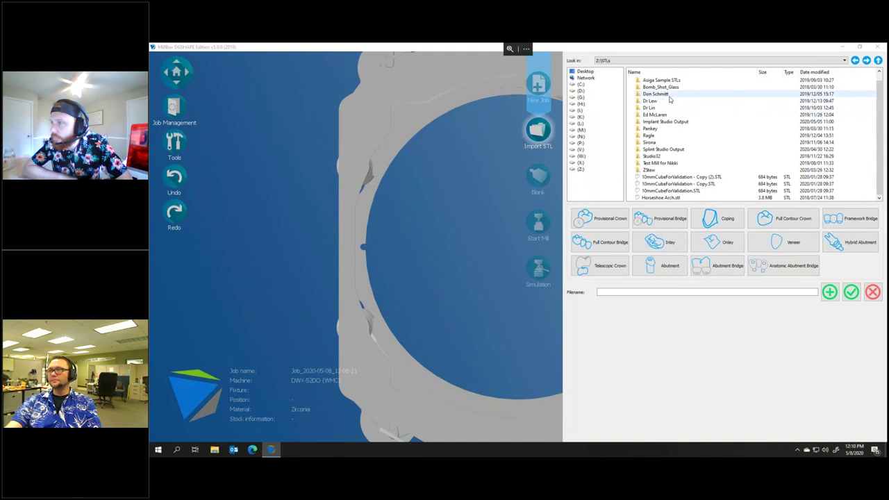
scroll(669, 99, up, 1)
double_click(653, 80)
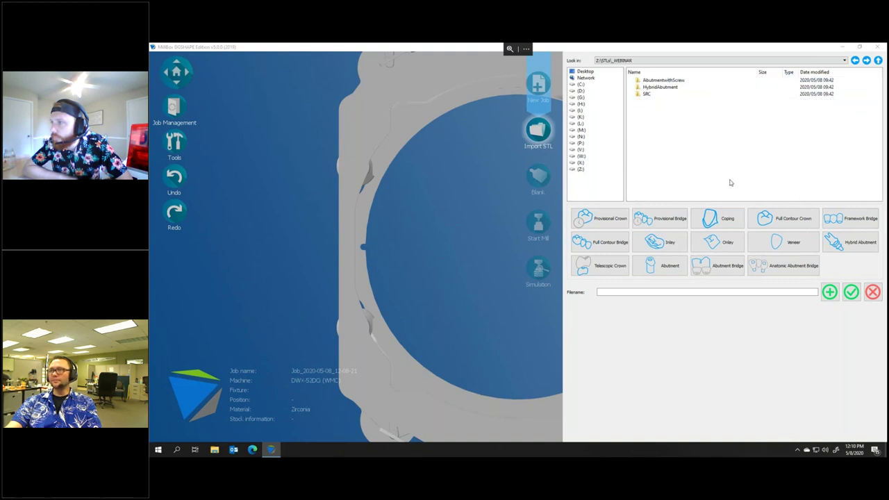
double_click(646, 94)
click(667, 80)
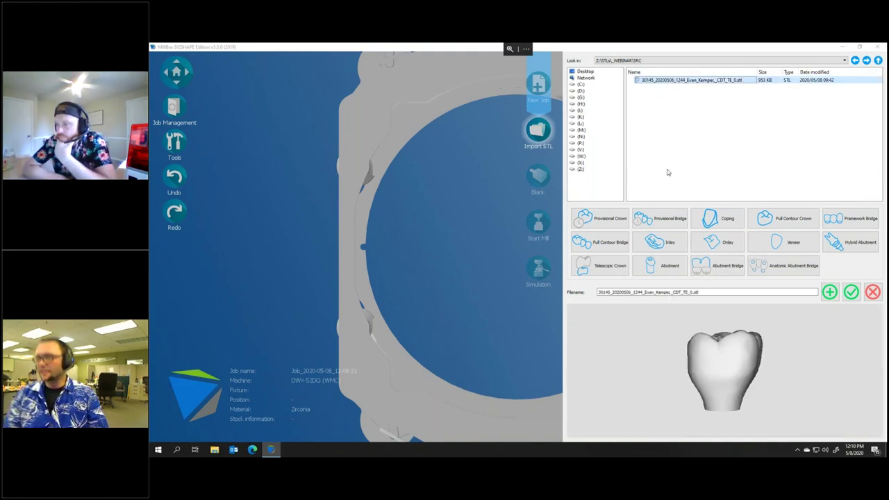
- Examine the crown's underside and screw channel in the enlarged viewer, and close the viewer
double_click(746, 389)
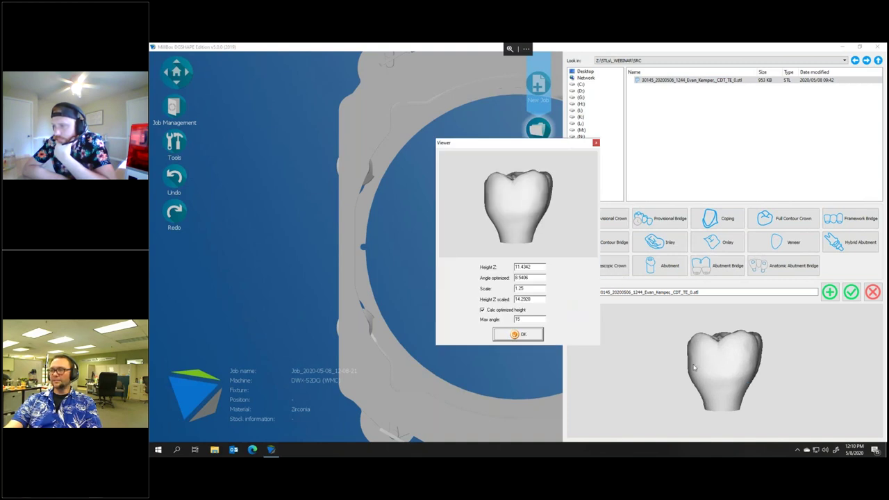
drag(513, 206, 527, 219)
scroll(527, 220, up, 6)
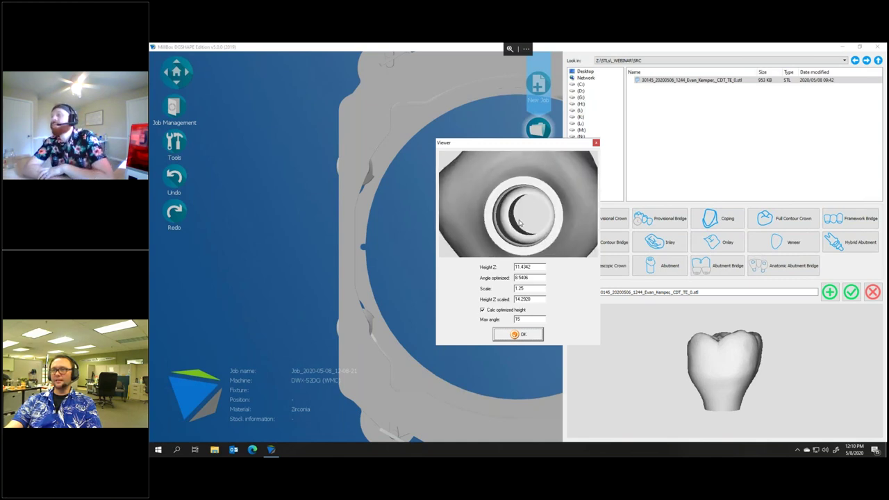
scroll(529, 221, down, 7)
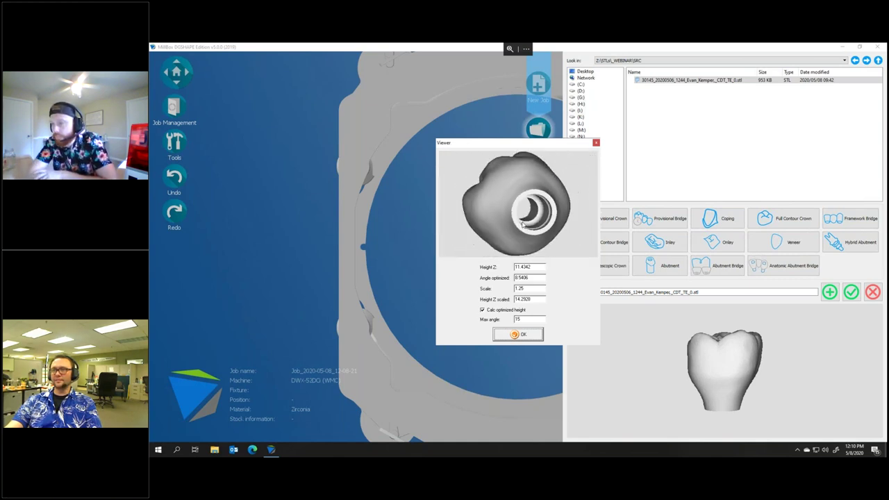
click(512, 336)
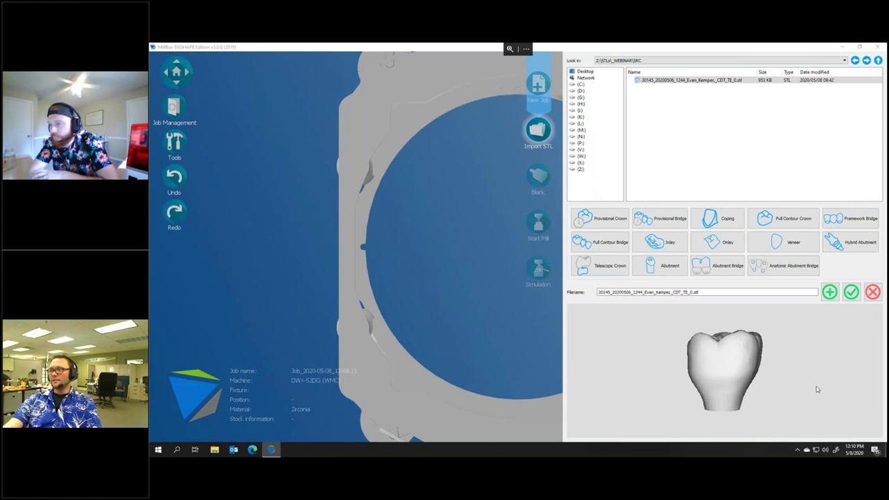
- Add the crown to the job as a Hybrid Abutment and return to the _WEBINAR folder
click(848, 243)
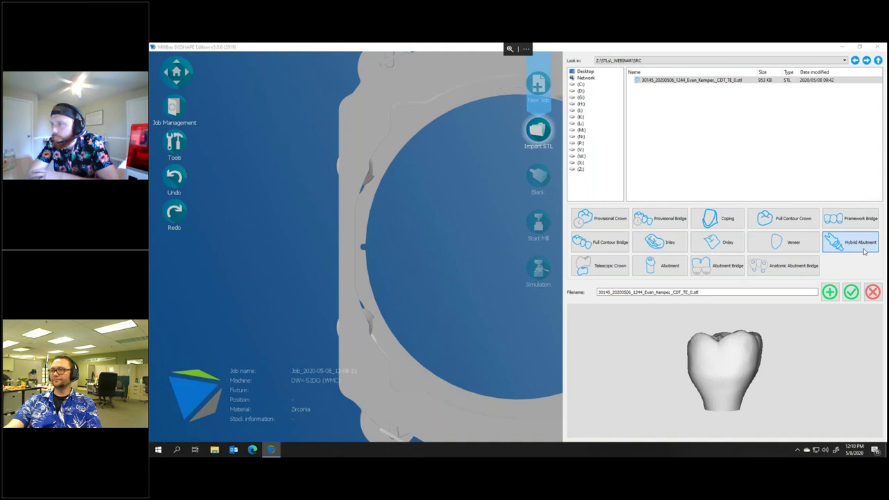
click(829, 292)
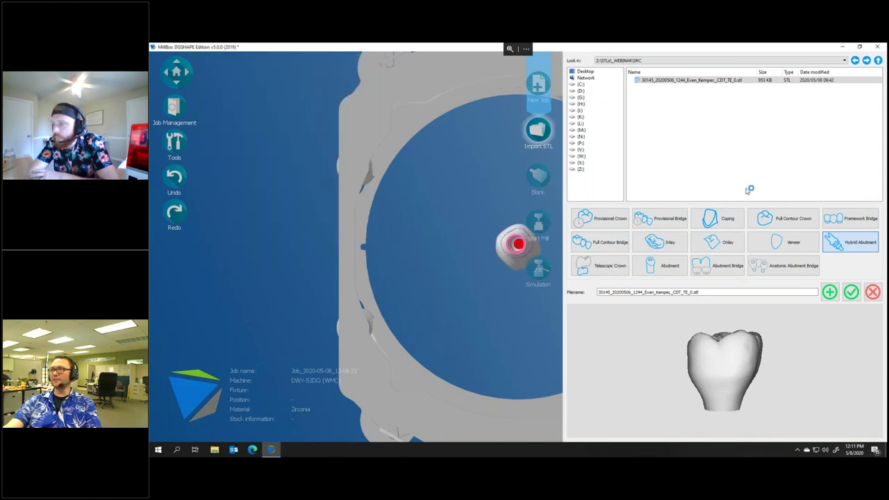
click(877, 61)
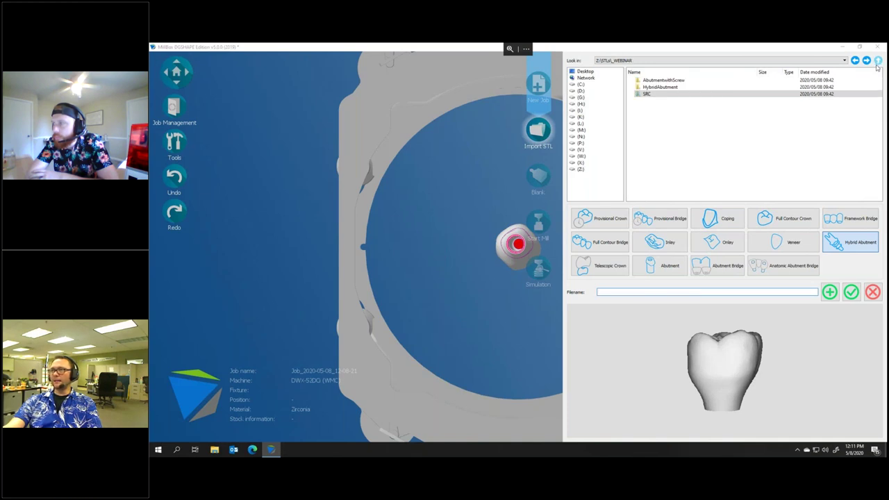
- Inspect CustomAbutmentDemo_0.stl from the HybridAbutment folder in the enlarged viewer and add it to the job as a Hybrid Abutment
double_click(665, 88)
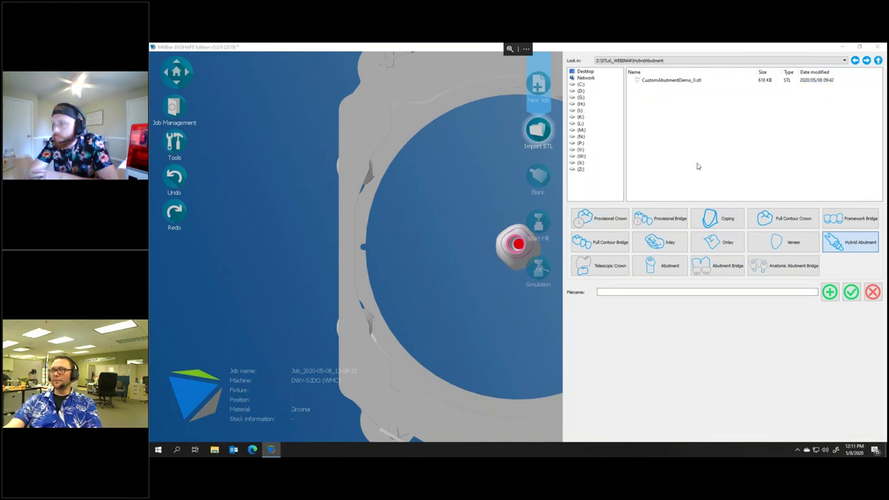
click(665, 82)
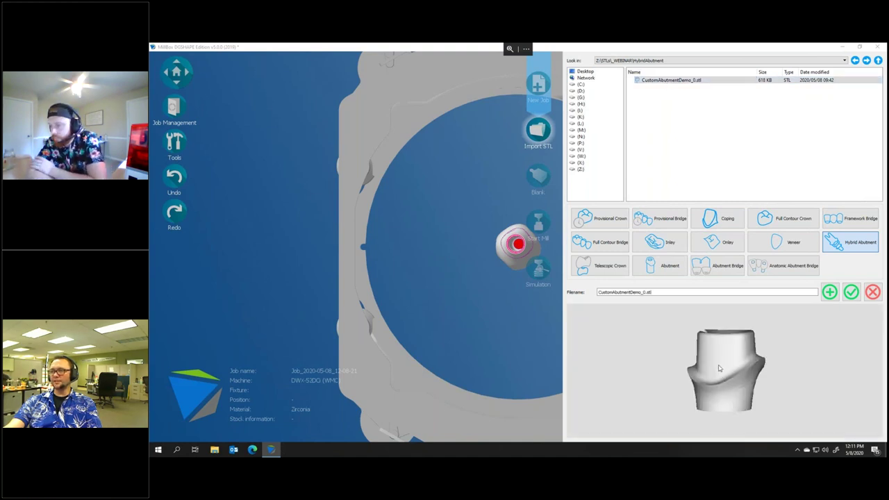
double_click(722, 378)
drag(537, 238, 535, 261)
mouse_move(524, 229)
mouse_down()
mouse_move(523, 214)
mouse_move(524, 227)
mouse_up()
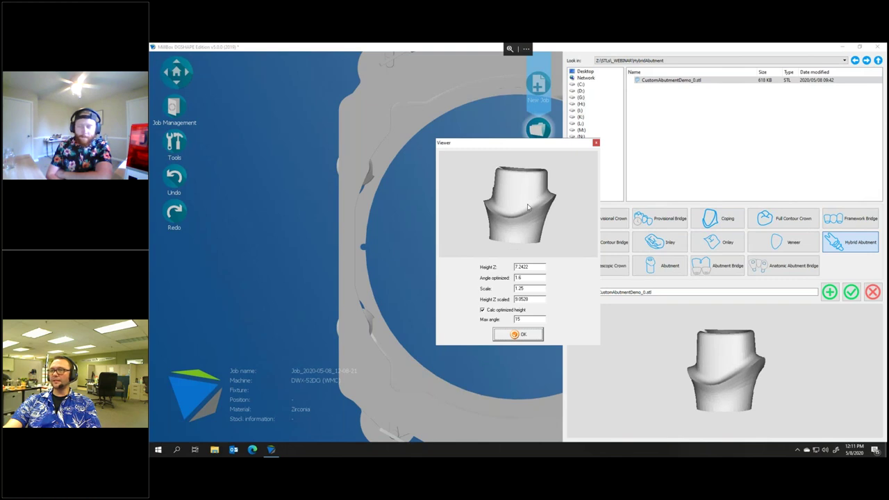
drag(528, 208, 524, 227)
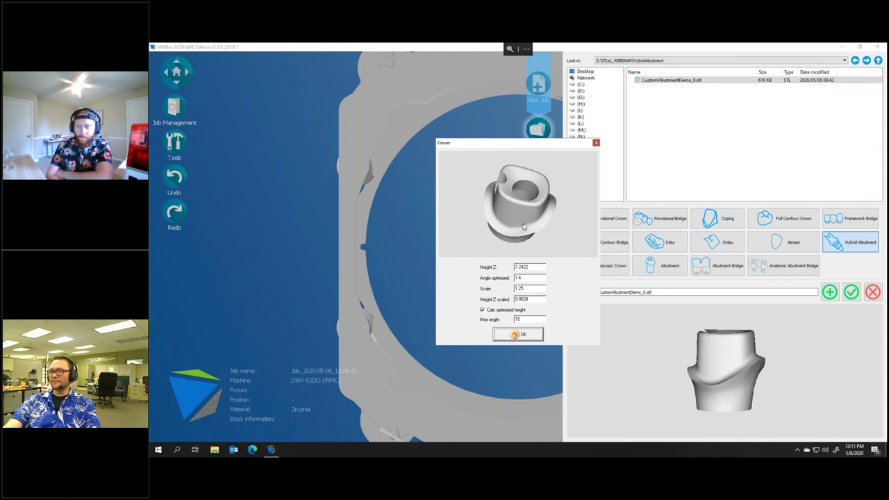
click(517, 334)
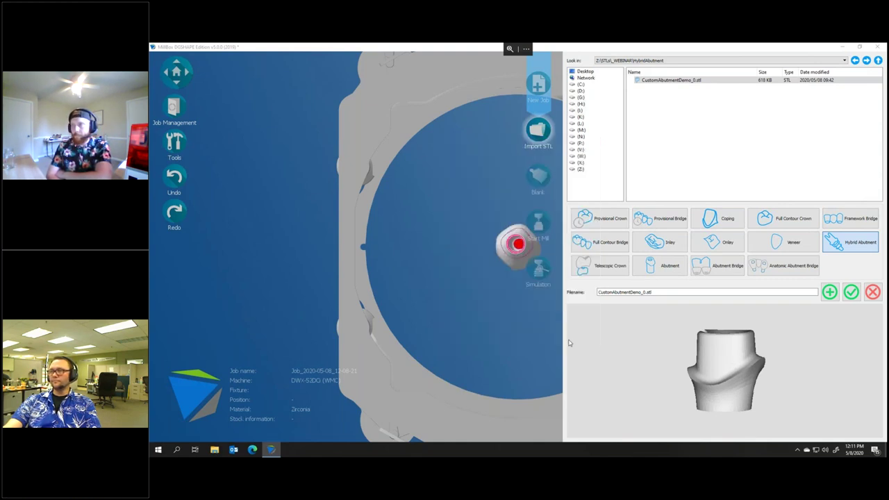
click(829, 292)
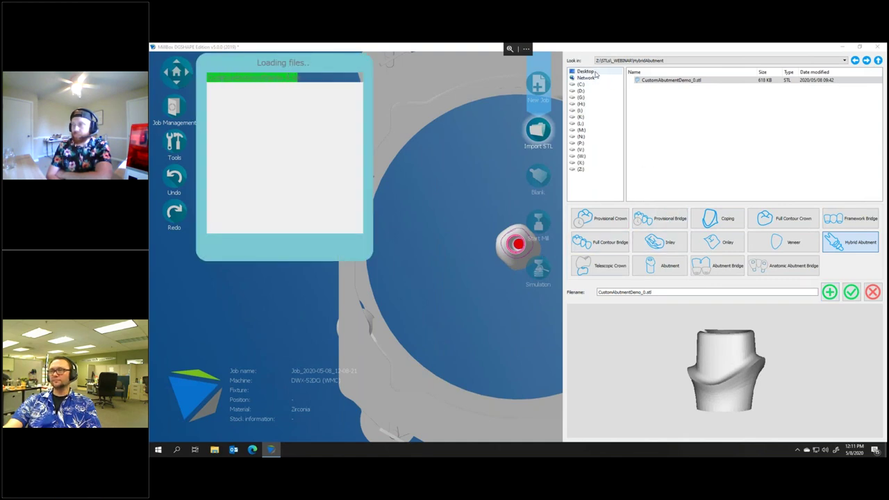
- Inspect the underside of the STL in the AbutmentwithScrew folder, add it to the job as an Abutment, and finish importing
click(877, 61)
double_click(656, 82)
click(678, 81)
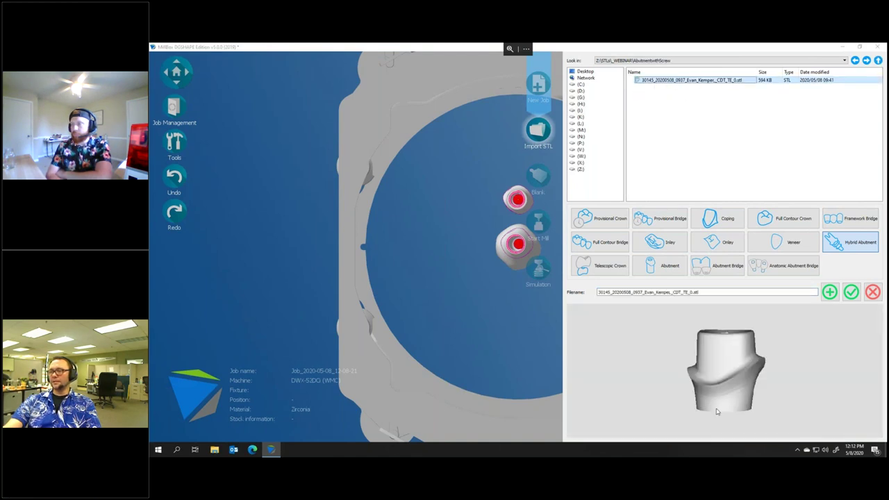
double_click(725, 398)
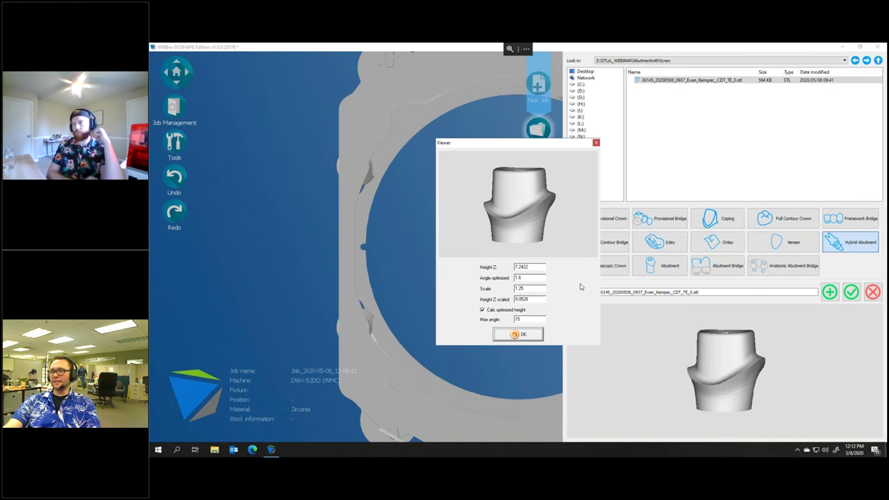
drag(539, 221, 541, 174)
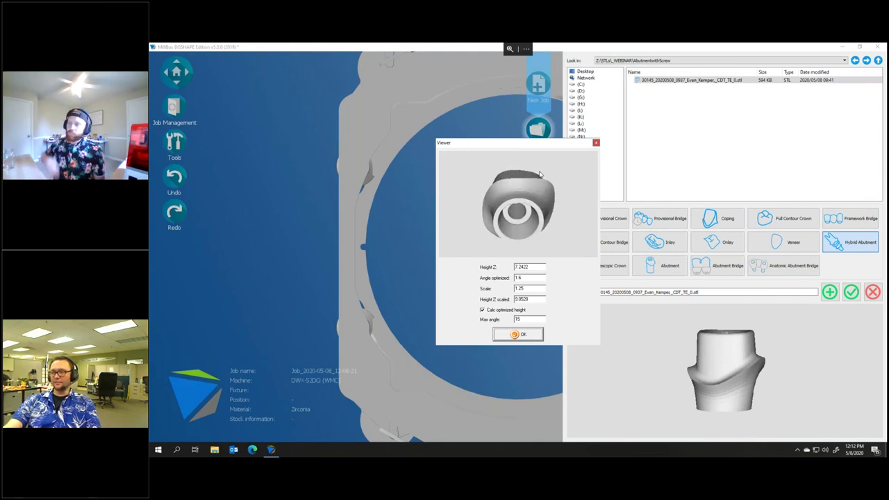
click(514, 335)
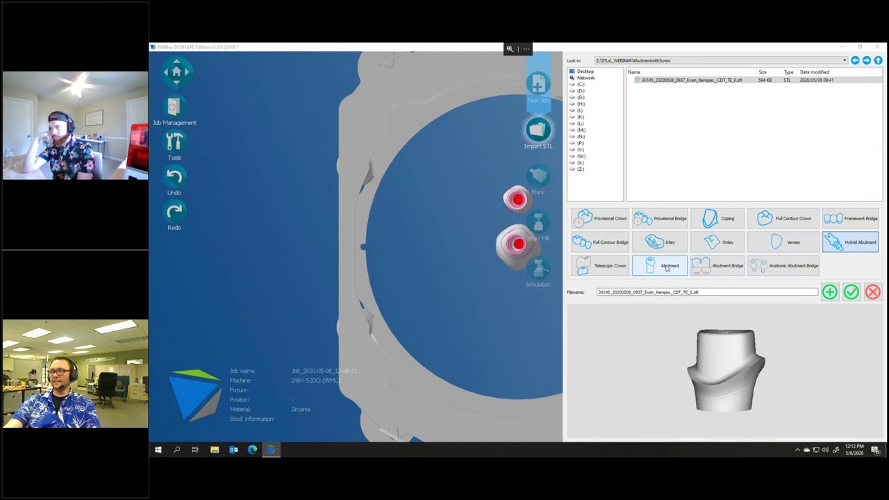
click(847, 297)
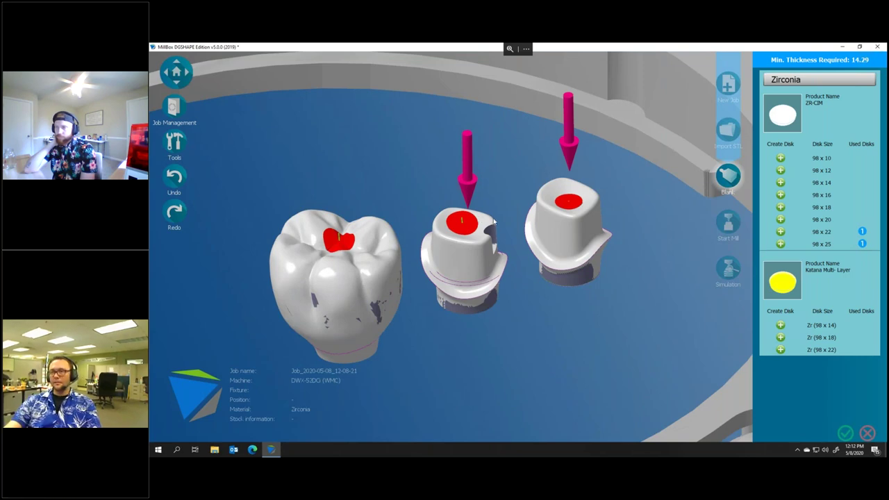
- Examine the screw channels, margins and undersides of the crown and both abutments from above and below
mouse_move(479, 222)
right_down()
mouse_move(481, 286)
mouse_move(484, 242)
right_up()
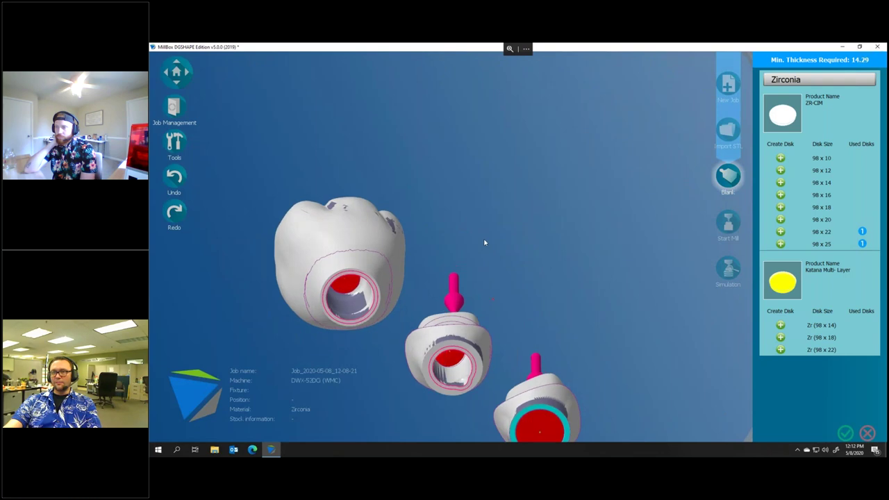
right_drag(342, 283, 540, 299)
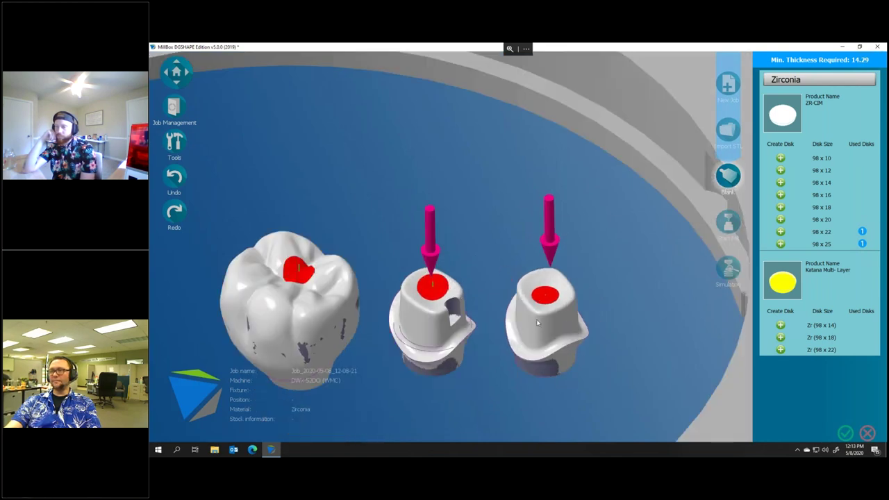
right_drag(418, 325, 405, 233)
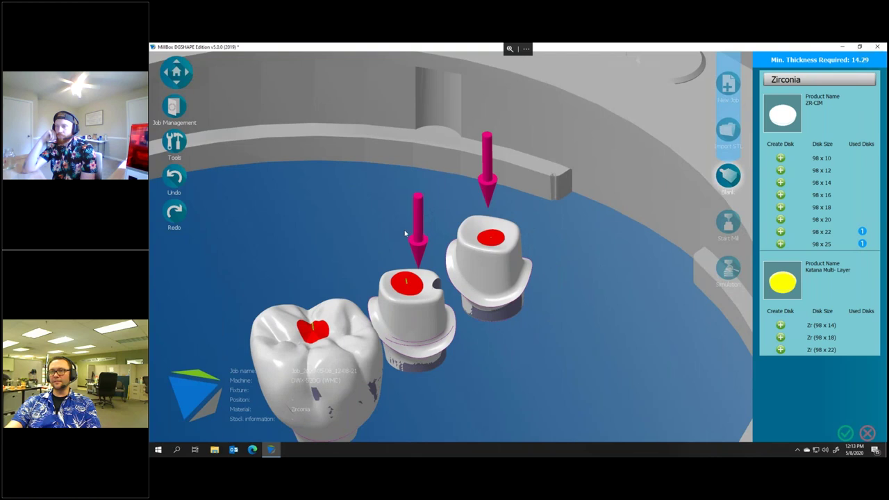
right_drag(499, 225, 529, 90)
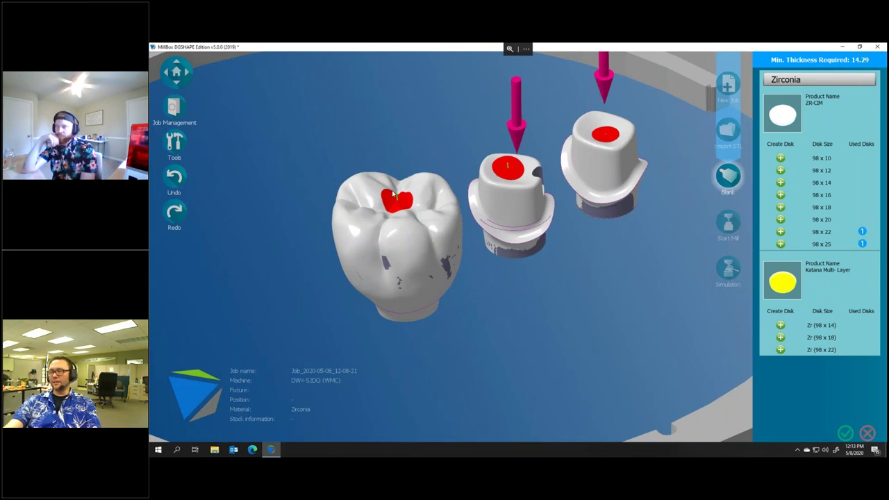
scroll(394, 196, down, 3)
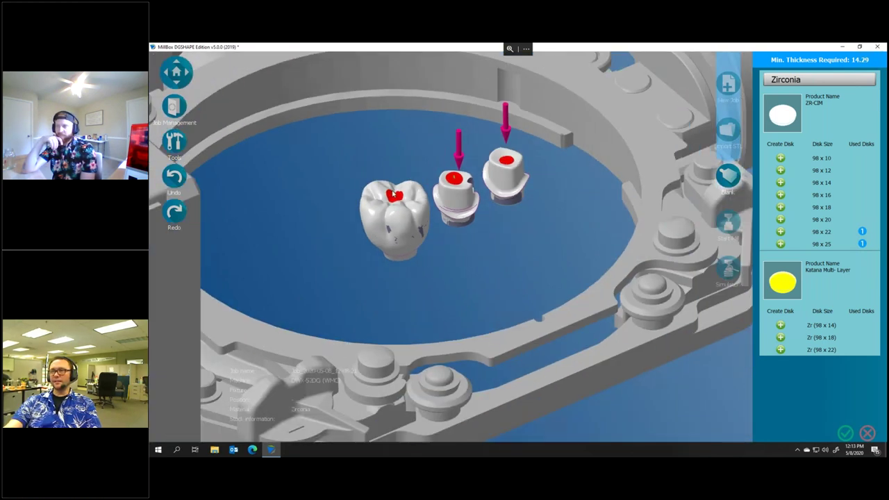
scroll(379, 178, up, 1)
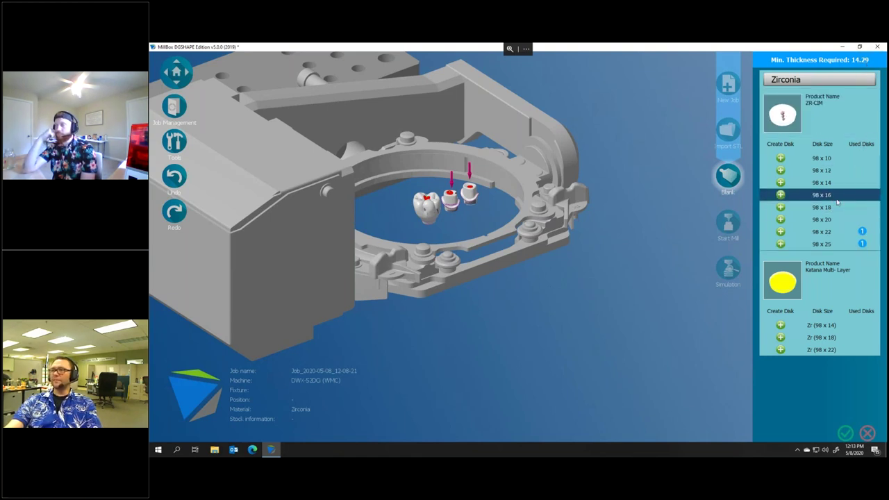
click(781, 196)
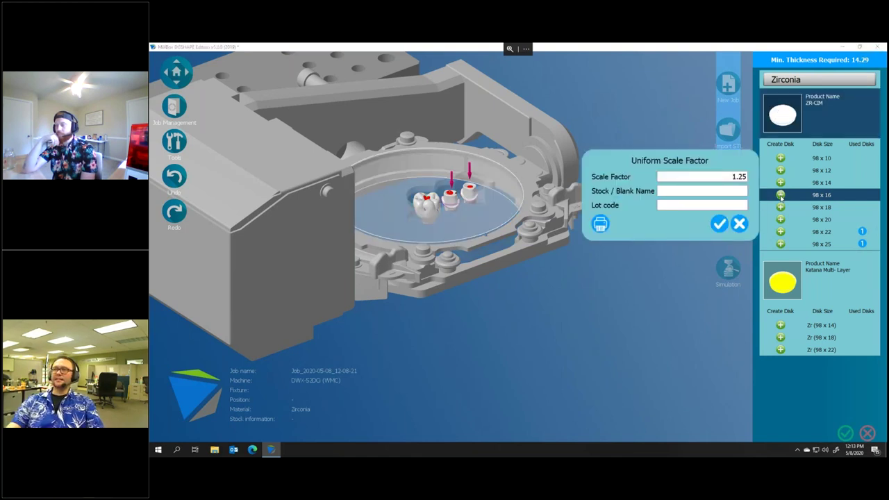
drag(746, 177, 740, 177)
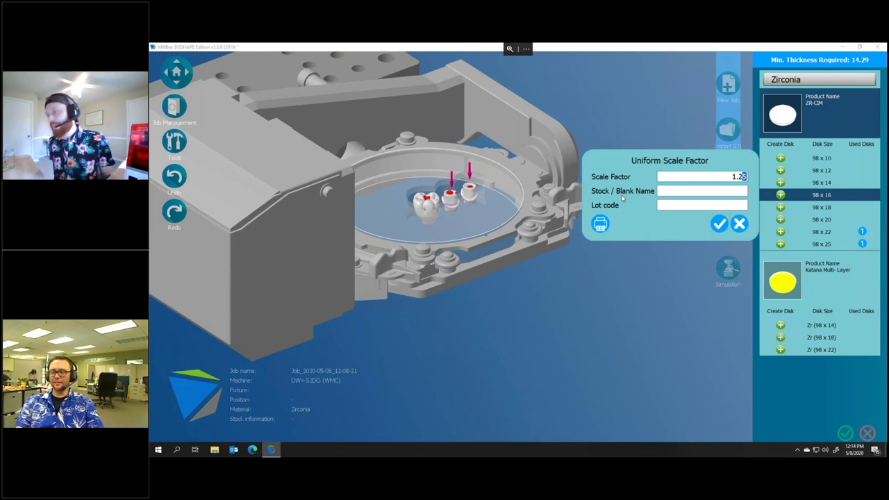
text(23)
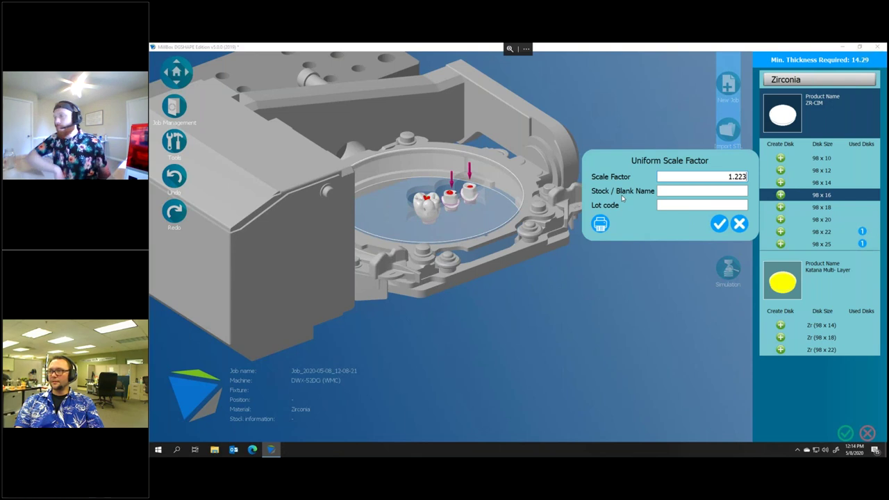
click(742, 190)
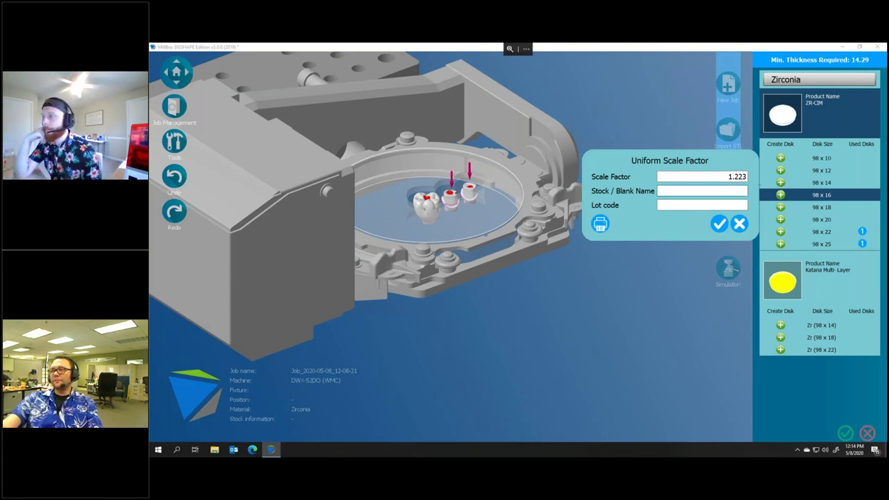
click(740, 225)
- Preview how the three parts fit on the used 98 x 22 ZR-CIM disk, and return to the disk list without loading it
mouse_move(863, 233)
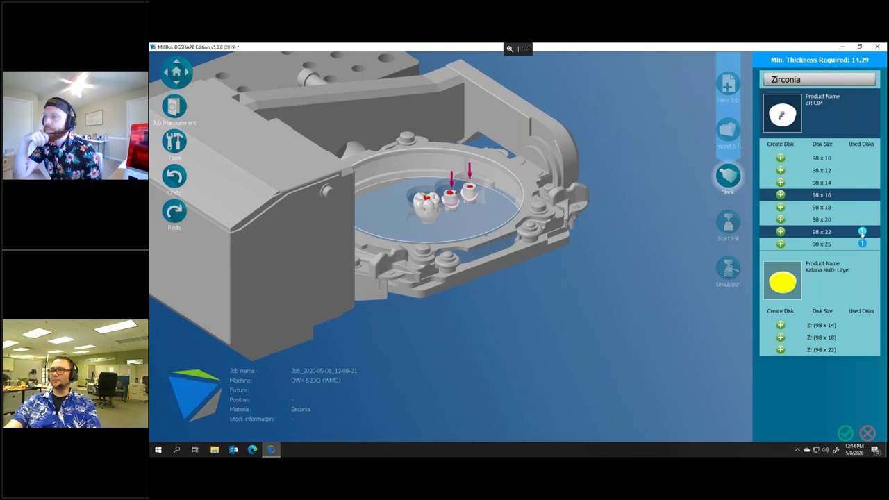
click(861, 233)
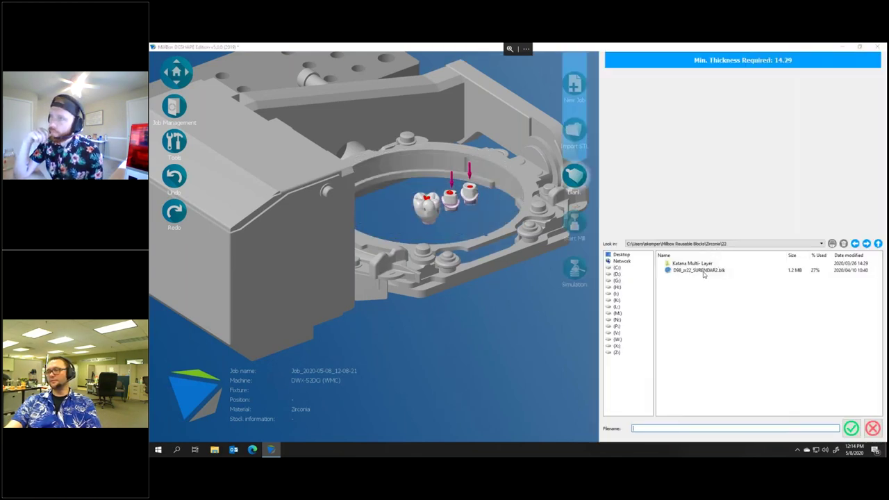
click(703, 272)
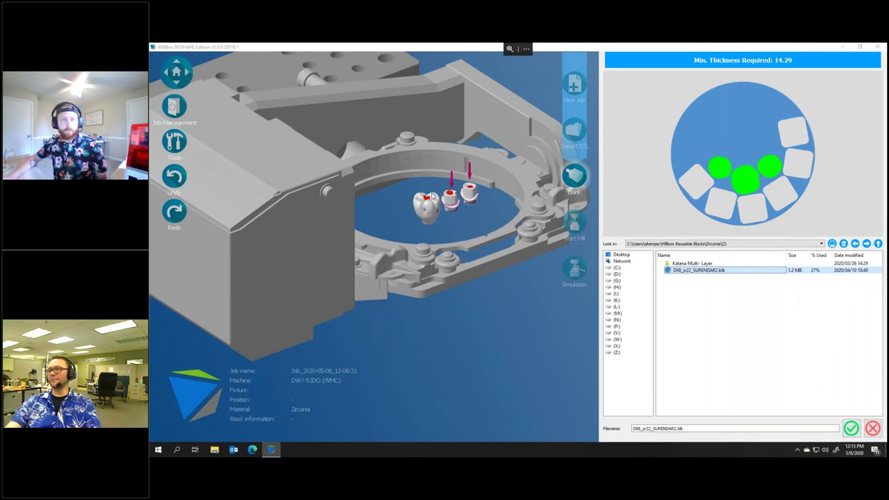
click(872, 428)
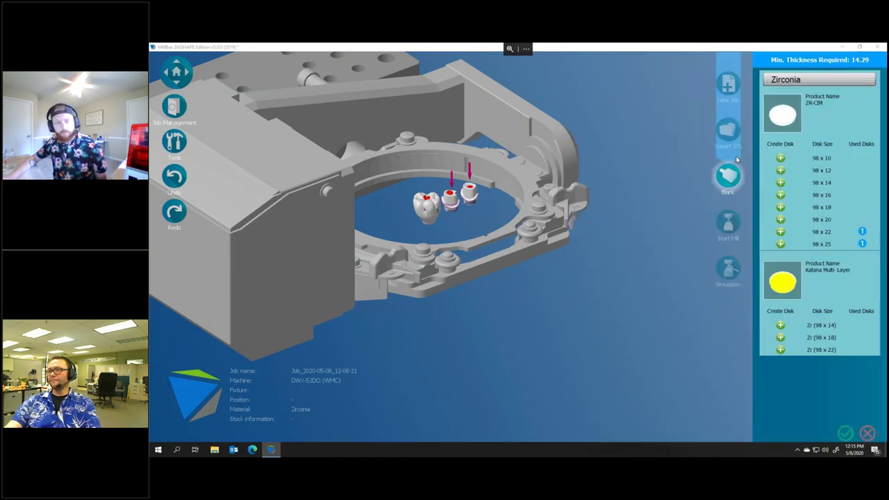
- Create a new 98 x 16 ZR-CIM disk with scale factor 1.223 and blank name VericoreZRPro-001, leaving the lot code empty
click(781, 195)
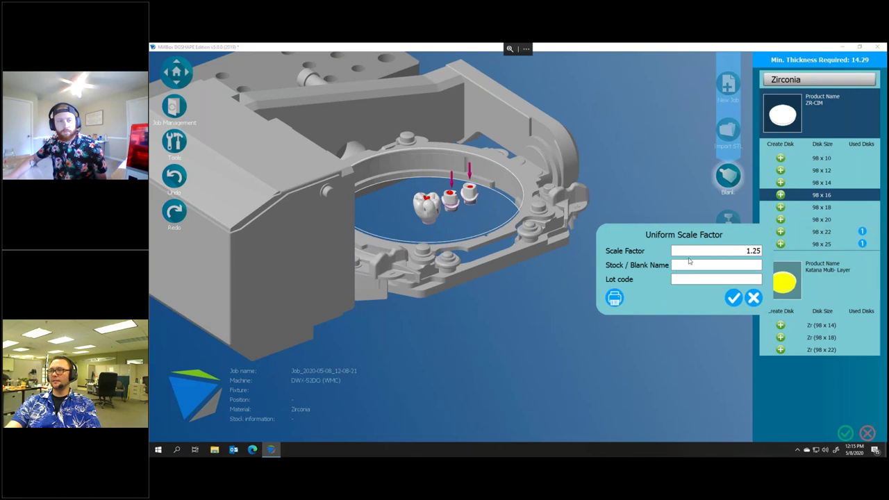
key(BackSpace)
text(23)
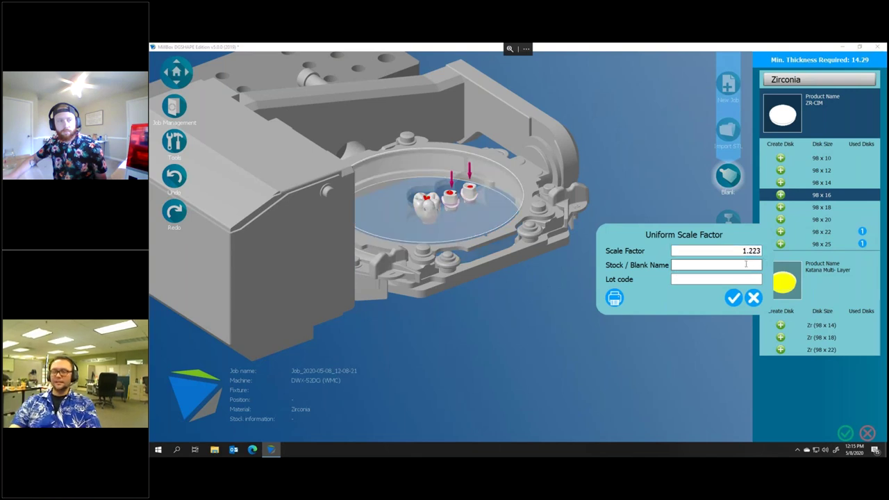
click(746, 264)
text(VericoreZRP)
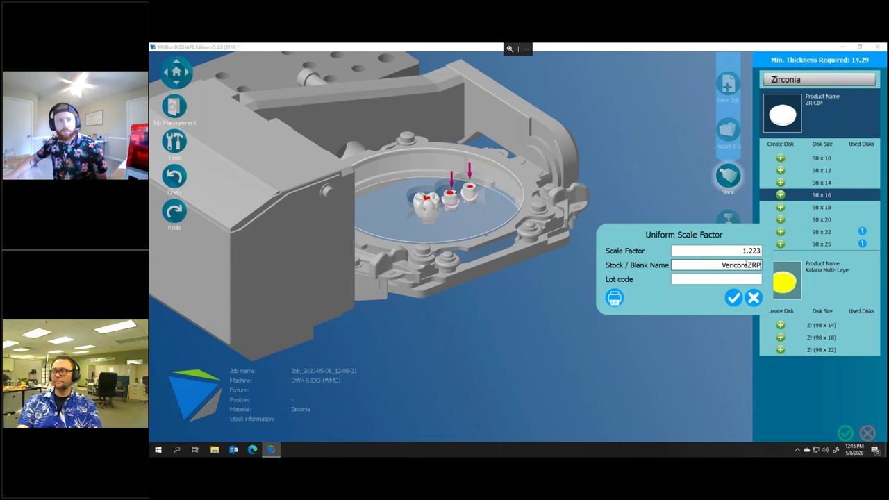
text(ro)
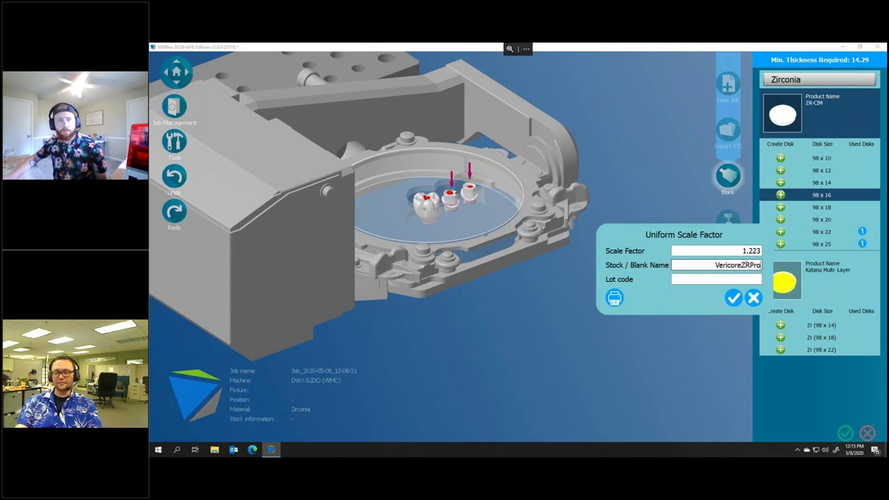
text(-00)
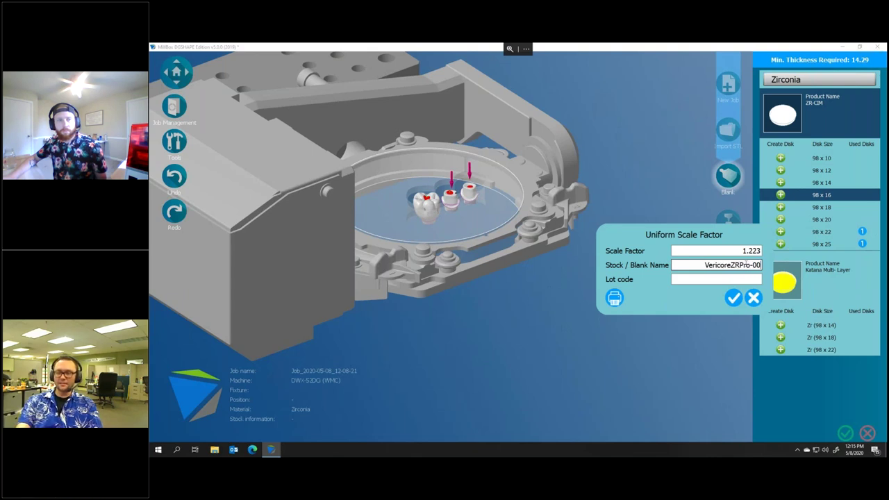
text(1)
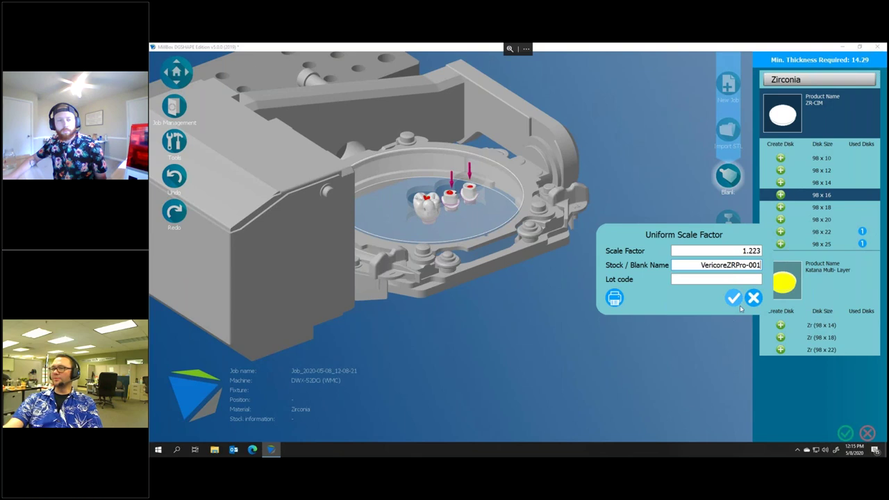
click(747, 279)
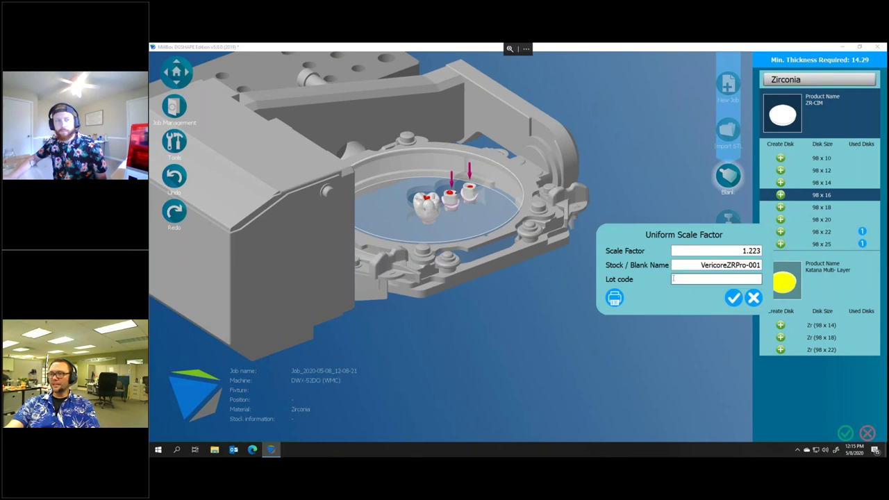
click(733, 299)
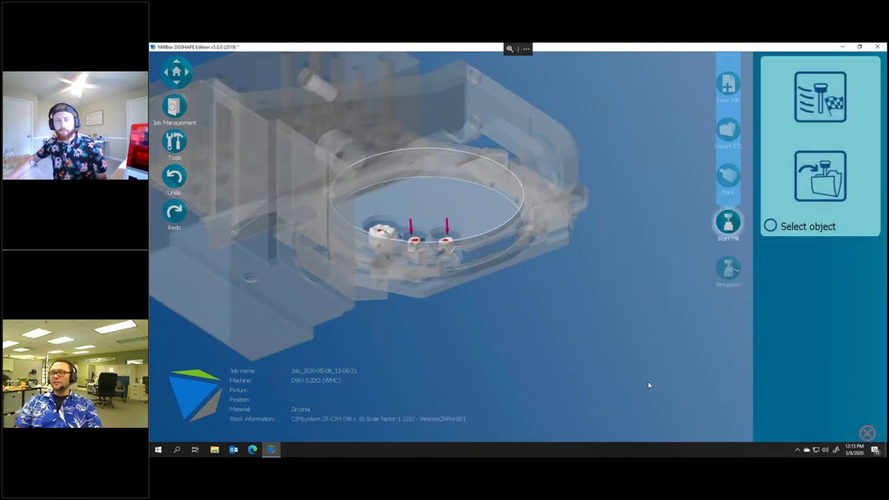
- Examine the placement and connectors of the crown and both abutments in the new disk
right_drag(595, 347, 551, 289)
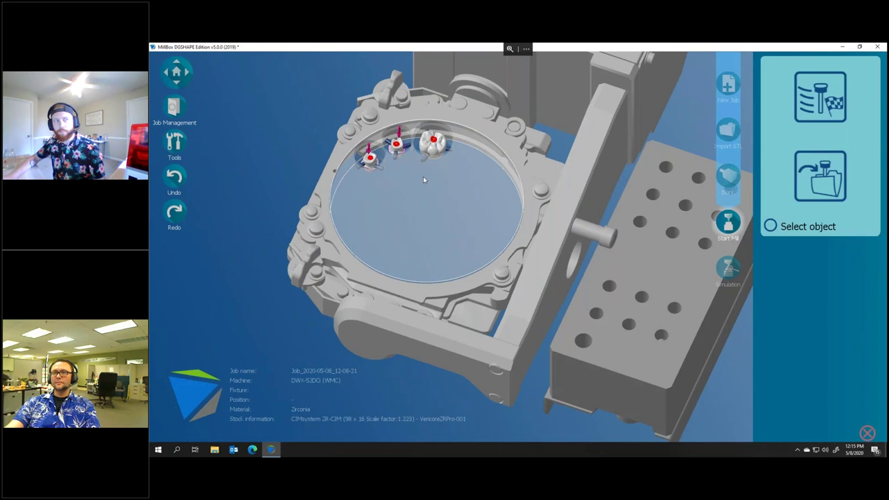
scroll(421, 182, up, 3)
scroll(418, 190, down, 3)
right_drag(424, 205, 453, 302)
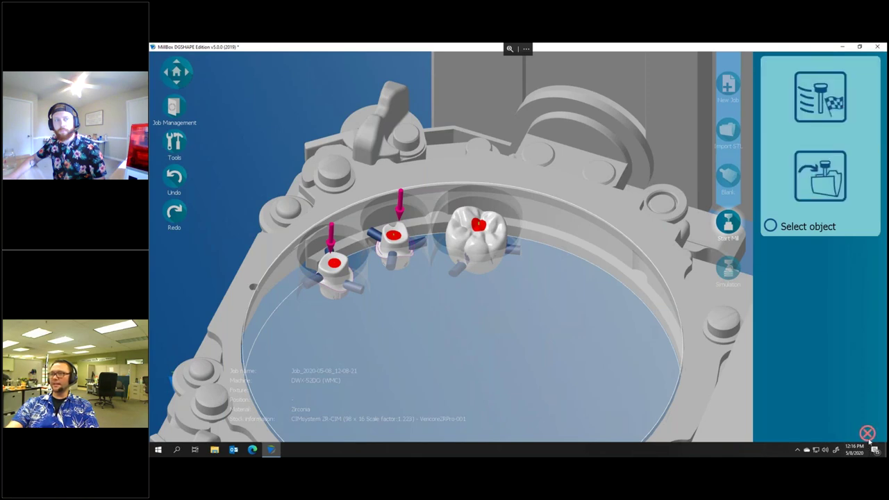
- Hide the machine fixture so only the disk and the three nested parts remain in the view
right_drag(479, 332, 452, 327)
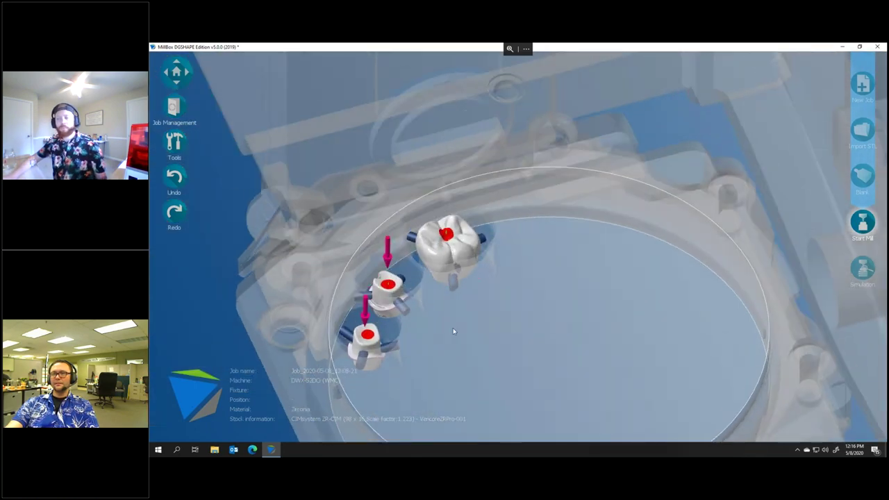
click(174, 141)
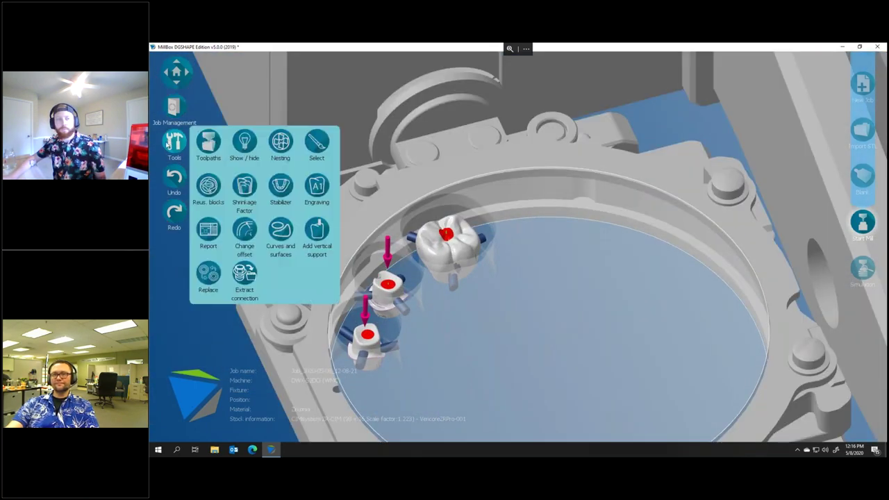
click(244, 143)
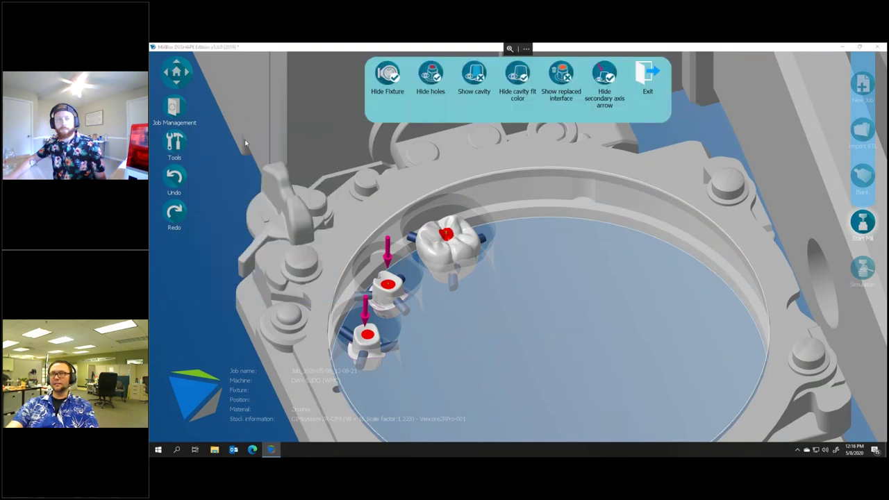
click(387, 72)
right_drag(535, 359, 495, 328)
click(650, 76)
- Move the facing connector on the middle, slotted abutment below its margin line, keeping the 2 mm Not-Cuttable pin
scroll(475, 304, up, 5)
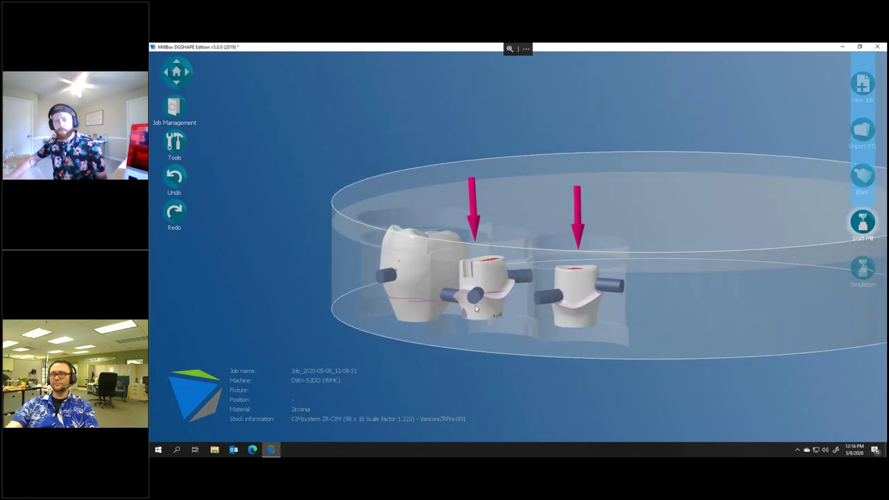
scroll(503, 306, down, 3)
right_drag(503, 306, 485, 236)
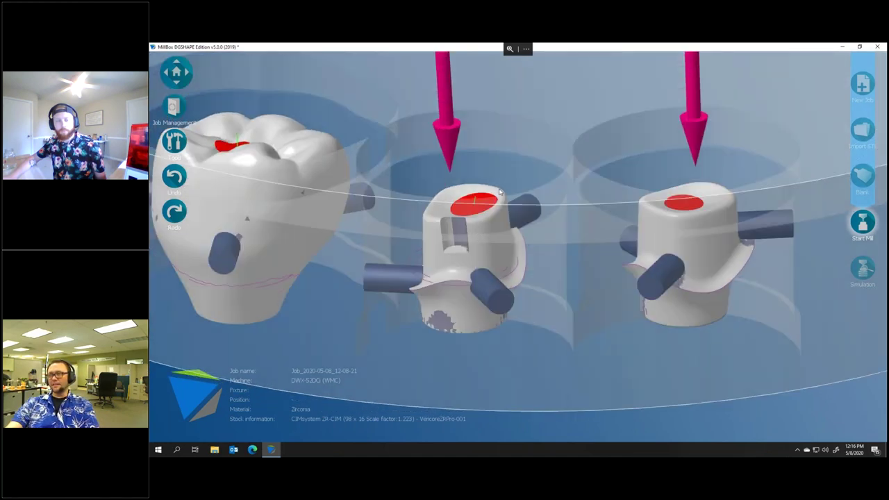
right_drag(378, 283, 430, 273)
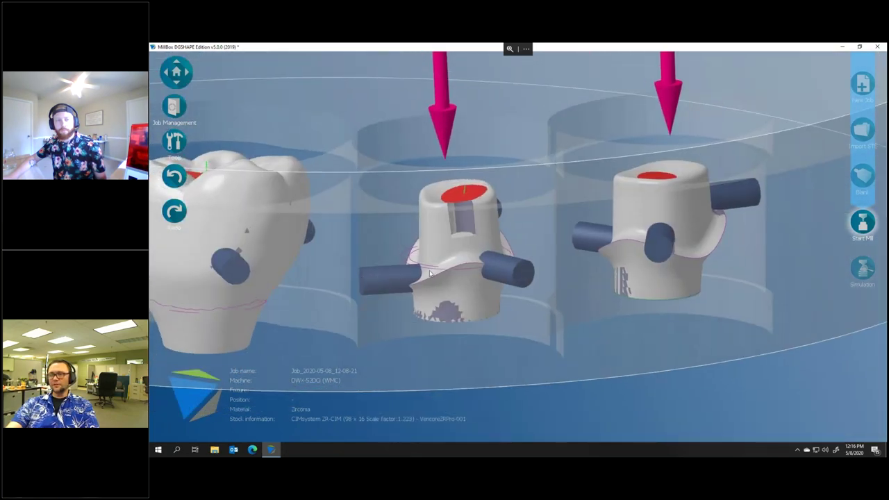
click(507, 273)
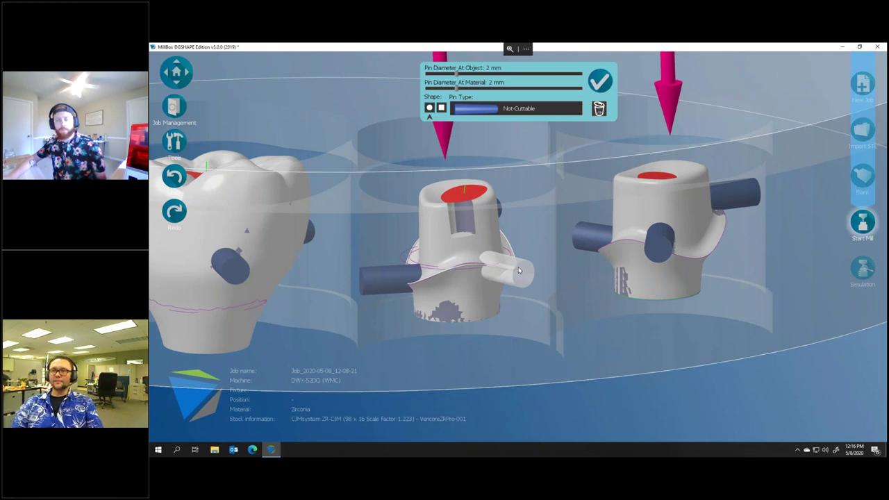
drag(517, 267, 461, 338)
scroll(471, 336, up, 1)
right_drag(471, 336, 472, 370)
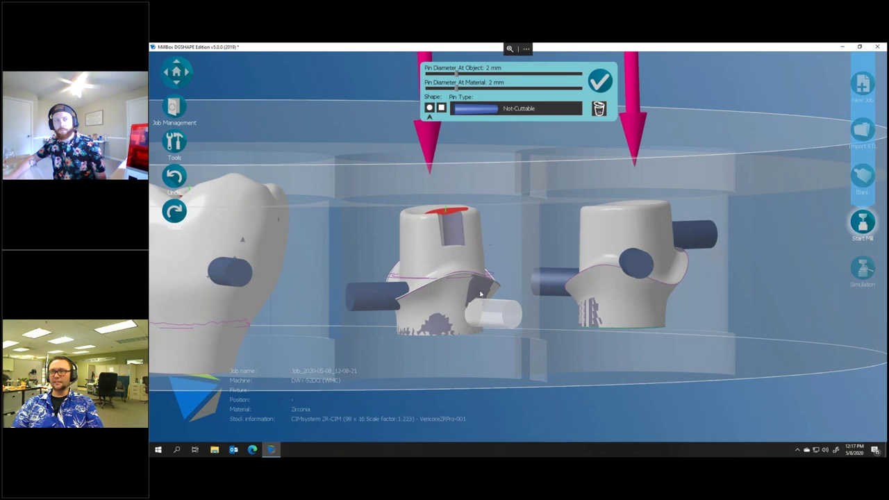
mouse_move(476, 316)
right_down()
mouse_move(499, 340)
mouse_move(469, 323)
right_up()
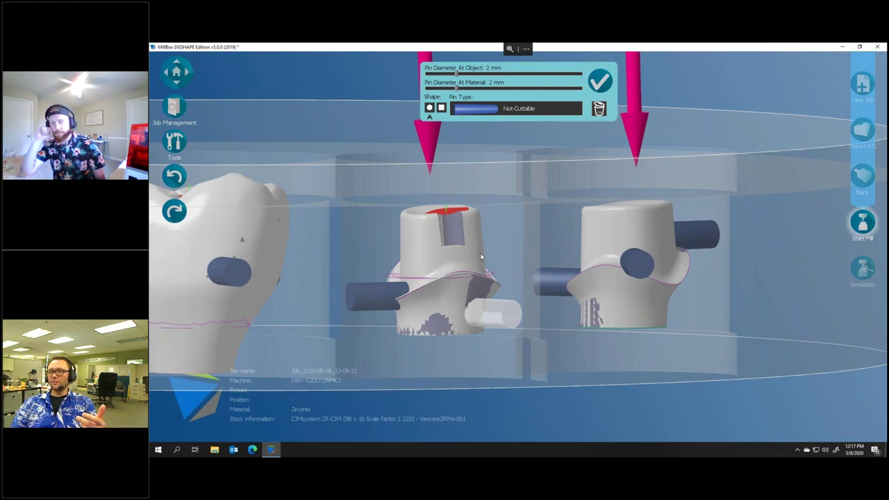
- Try placing the slotted abutment's connector on the post above the margin line
drag(484, 319, 478, 236)
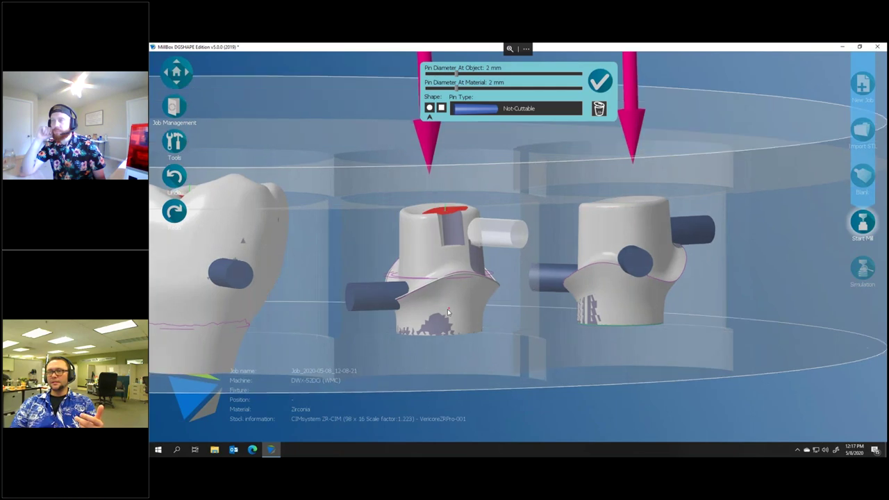
scroll(472, 312, up, 3)
scroll(473, 311, up, 2)
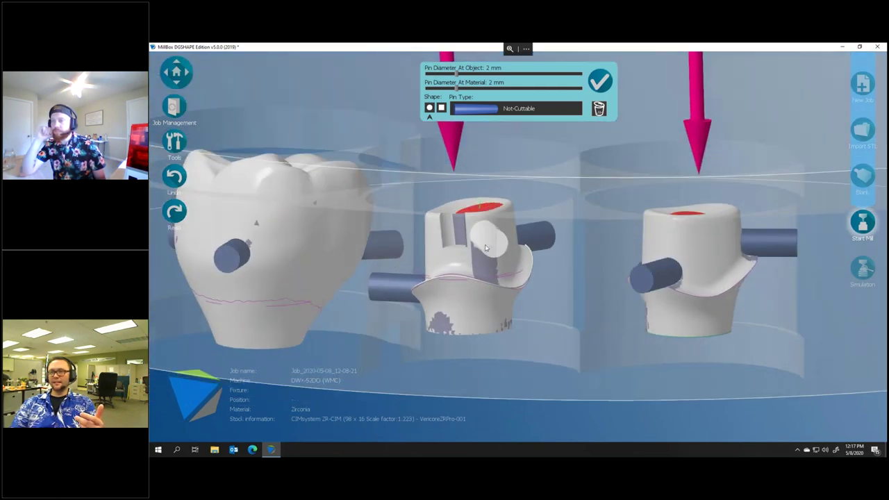
- Reposition the slotted abutment's connectors onto the base below the margin line
drag(486, 245, 432, 314)
right_drag(432, 314, 380, 308)
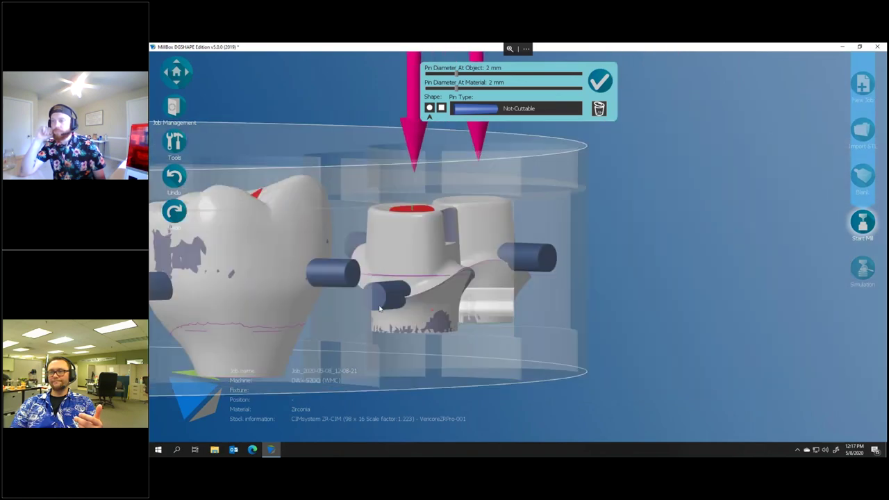
drag(380, 308, 381, 318)
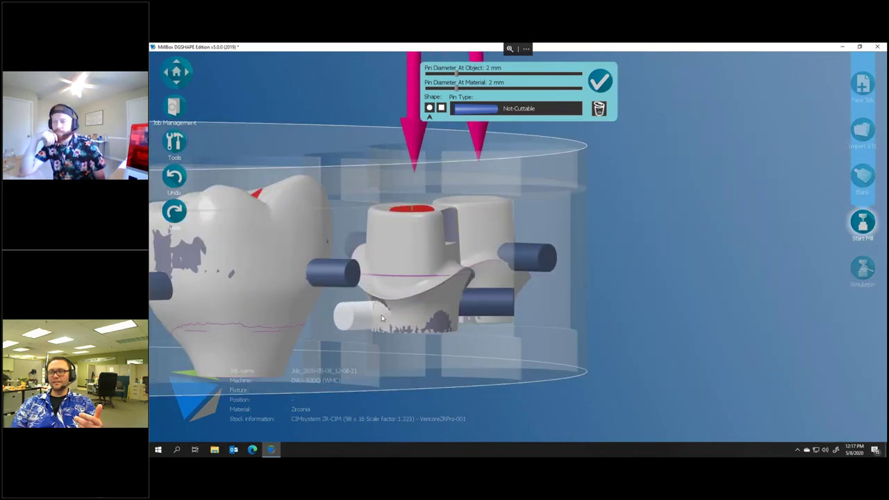
right_drag(371, 361, 186, 342)
right_drag(301, 318, 268, 311)
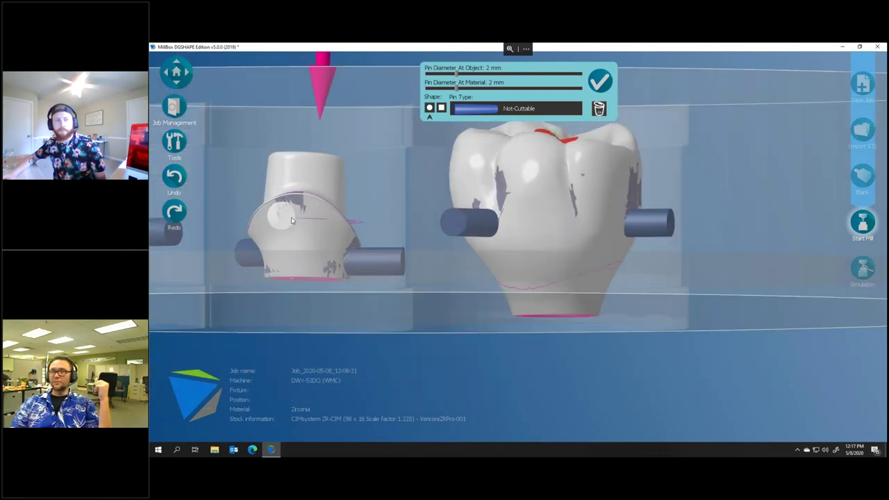
- Move the connectors on the other abutment, the one without a slot, down below its margin line
right_drag(327, 257, 429, 259)
drag(476, 250, 480, 278)
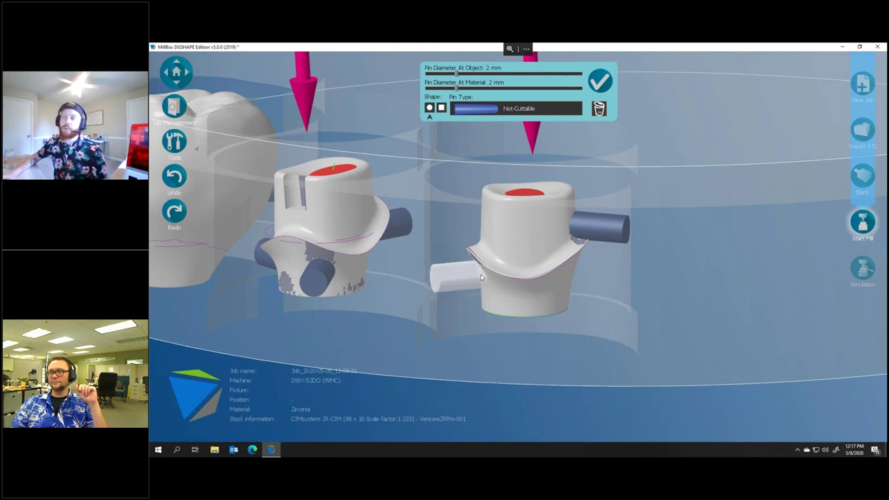
click(587, 229)
right_drag(595, 292, 633, 247)
drag(640, 241, 641, 262)
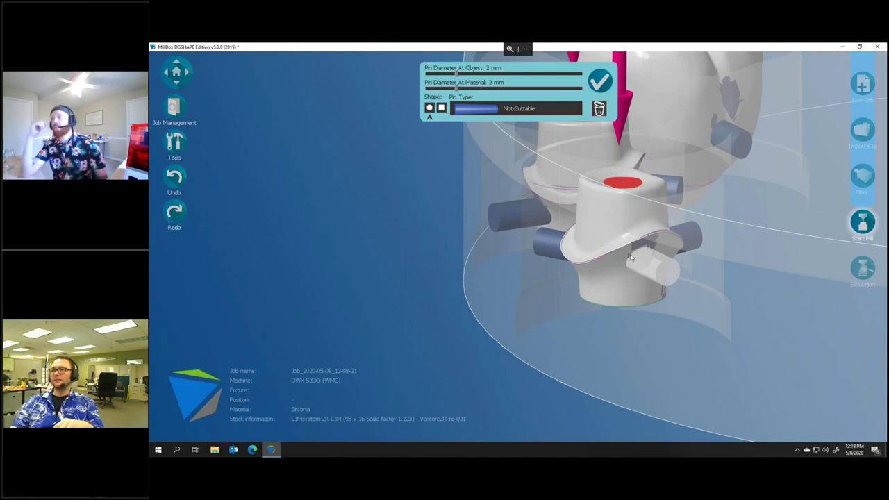
right_drag(631, 257, 778, 311)
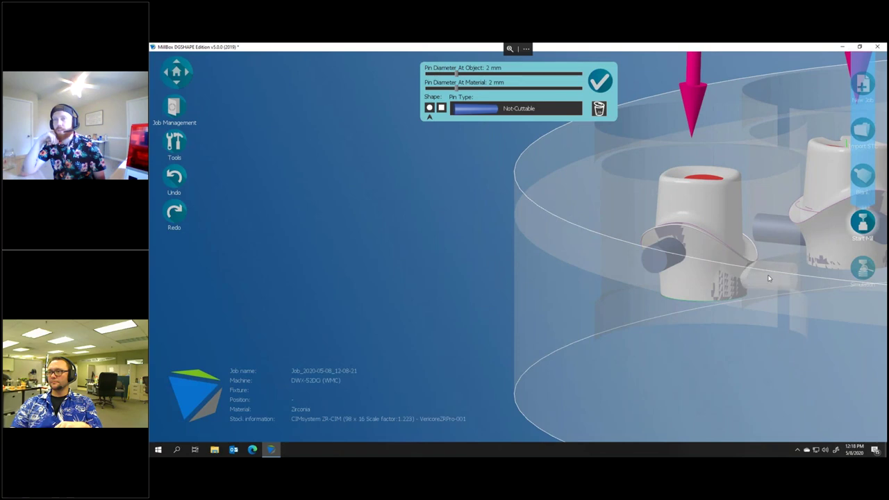
right_drag(707, 288, 748, 285)
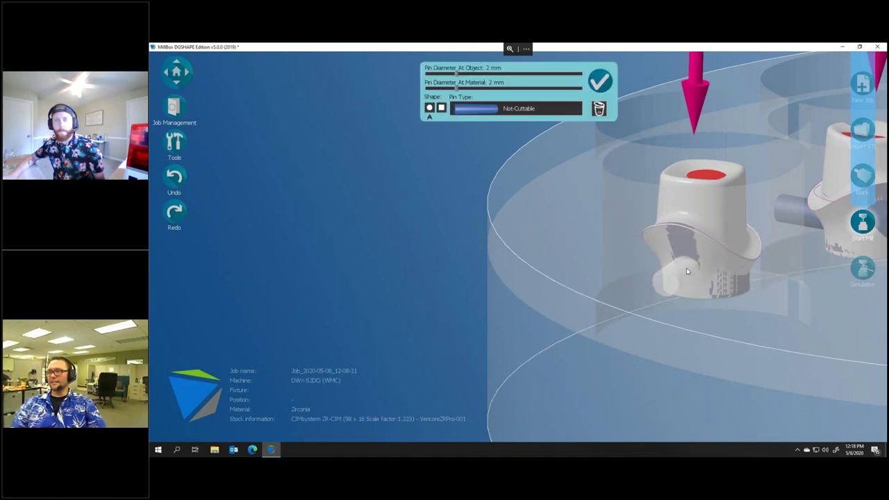
right_drag(686, 265, 664, 254)
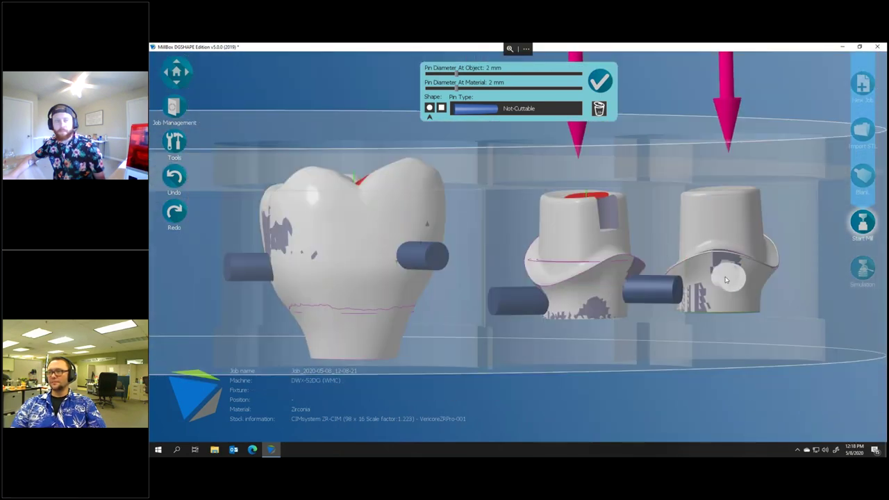
- Reposition the connectors on the crown's side walls around its contour line
right_drag(629, 318, 330, 331)
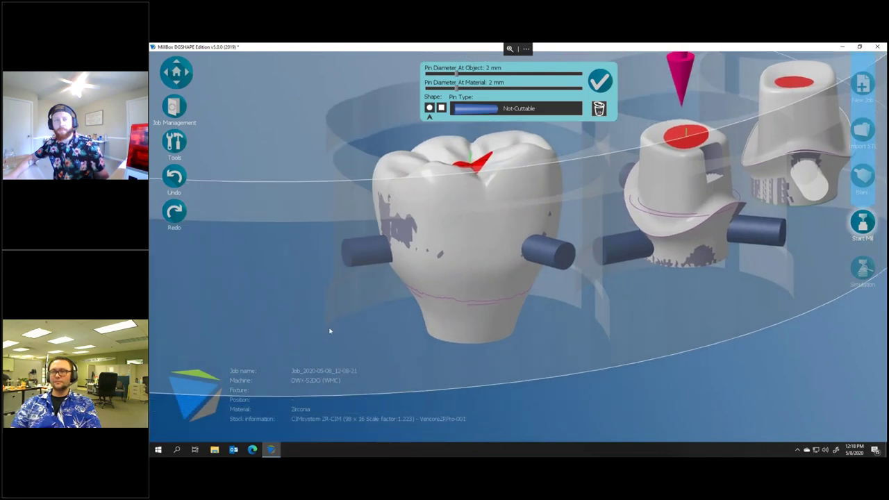
right_drag(445, 331, 478, 317)
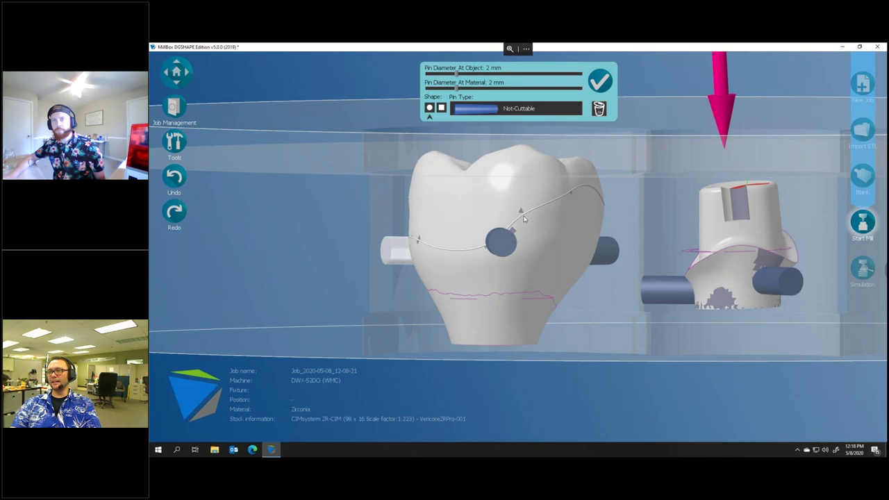
right_drag(471, 231, 441, 235)
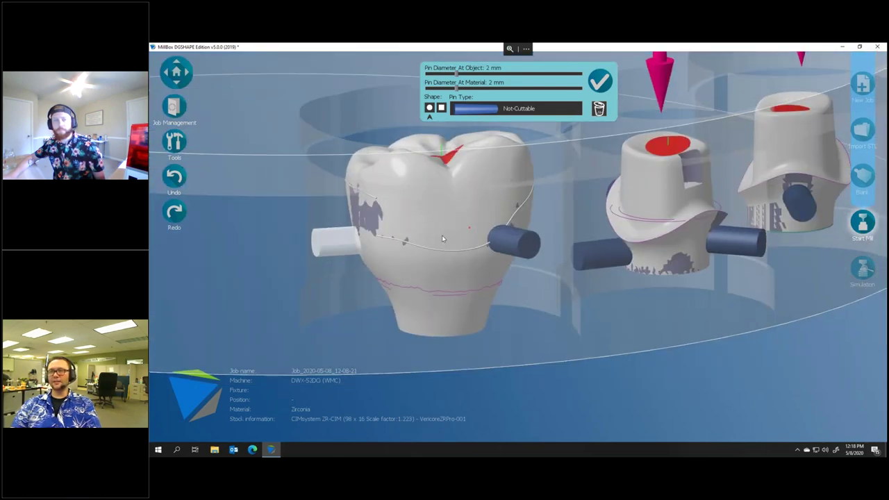
click(514, 248)
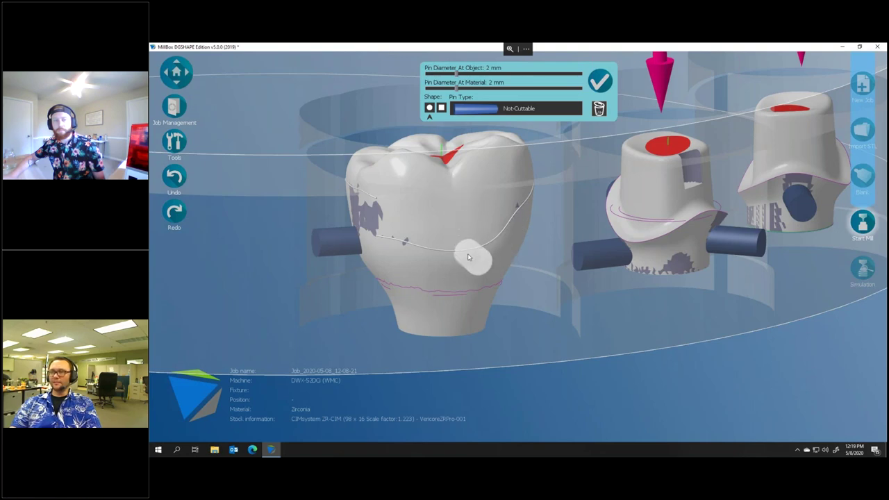
right_drag(310, 281, 283, 253)
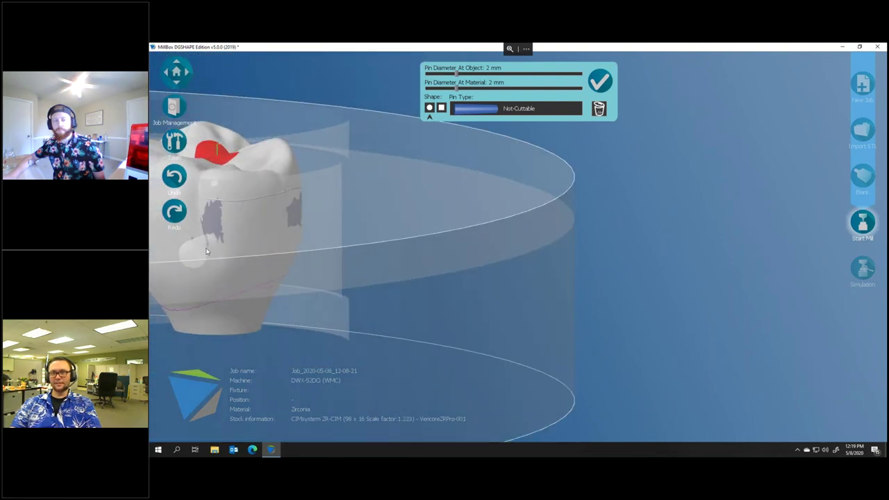
right_drag(208, 256, 338, 260)
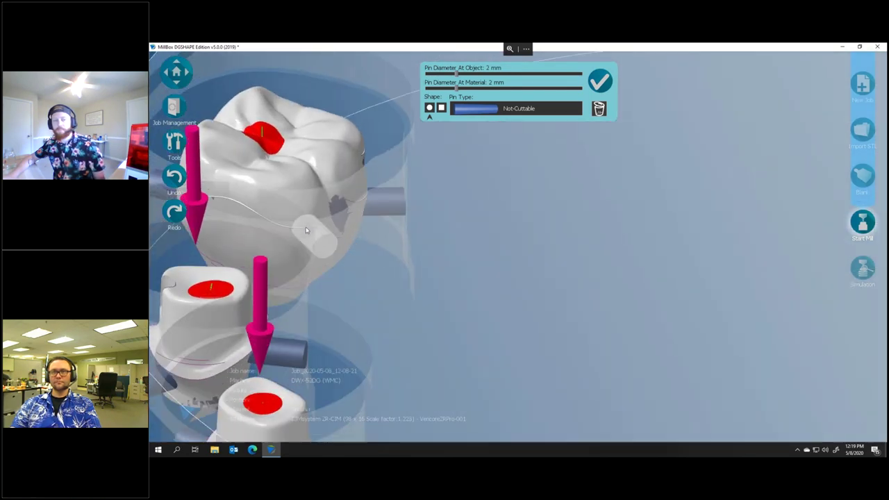
right_drag(306, 227, 353, 222)
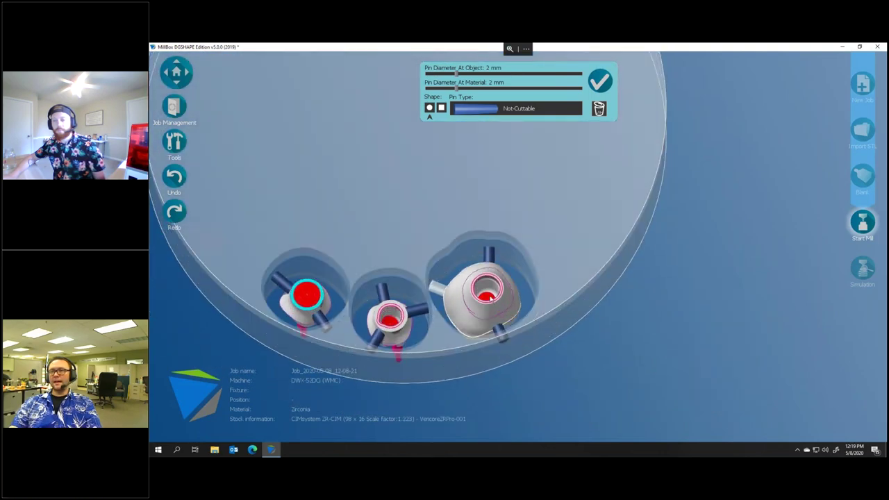
- Examine the screw channels and implant interfaces of the crown and abutments from below
scroll(490, 301, up, 5)
scroll(484, 303, down, 3)
mouse_move(478, 341)
right_down()
mouse_move(480, 311)
mouse_move(464, 344)
right_up()
scroll(471, 334, down, 3)
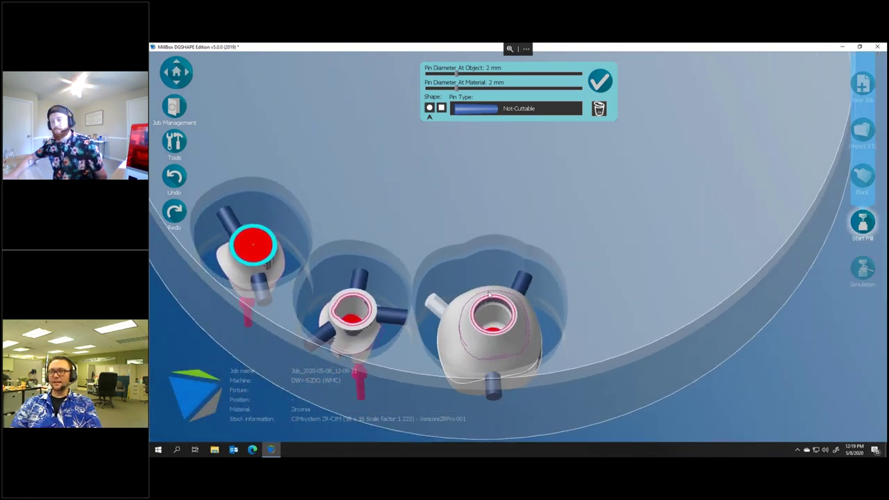
right_drag(497, 299, 493, 199)
right_drag(491, 269, 533, 279)
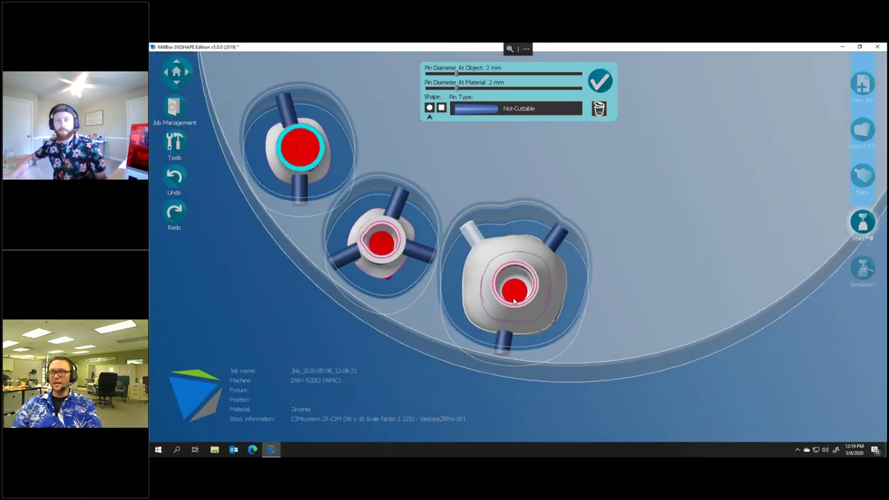
scroll(515, 301, up, 5)
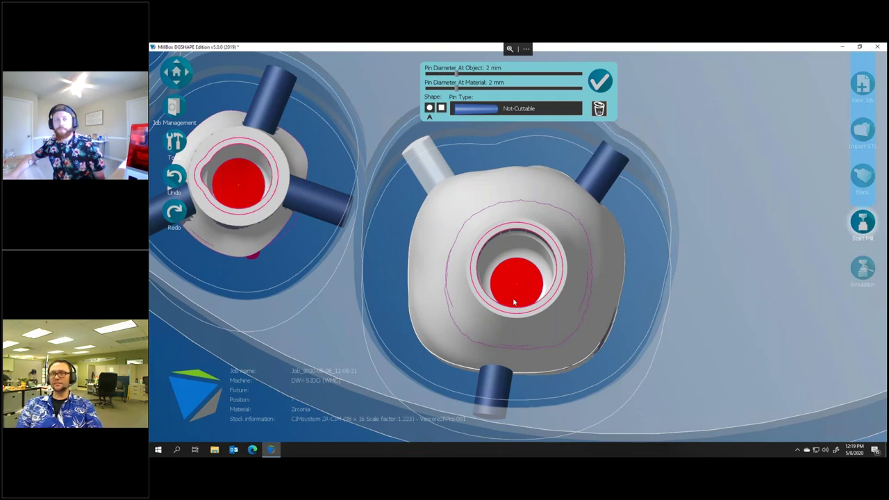
right_drag(539, 280, 476, 273)
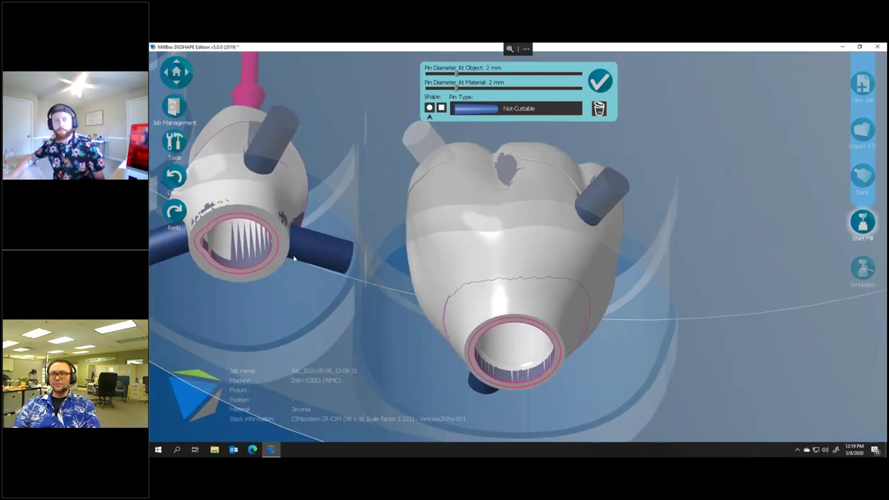
scroll(496, 335, up, 4)
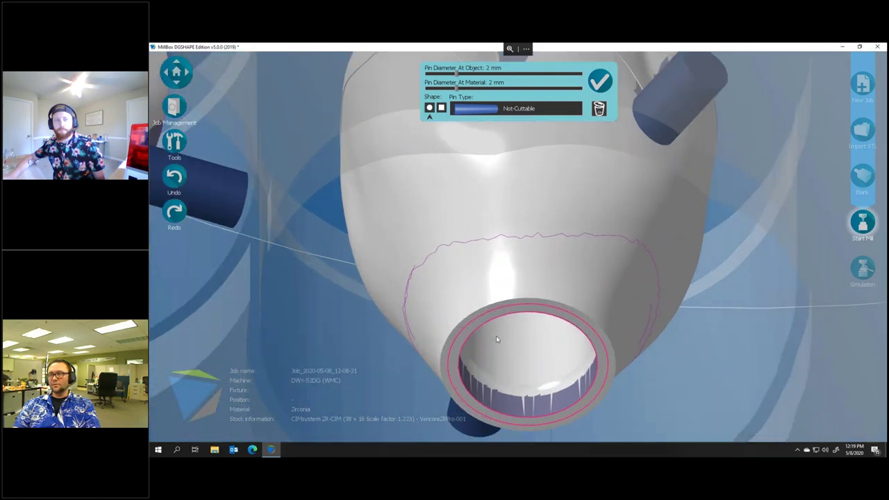
scroll(505, 307, down, 4)
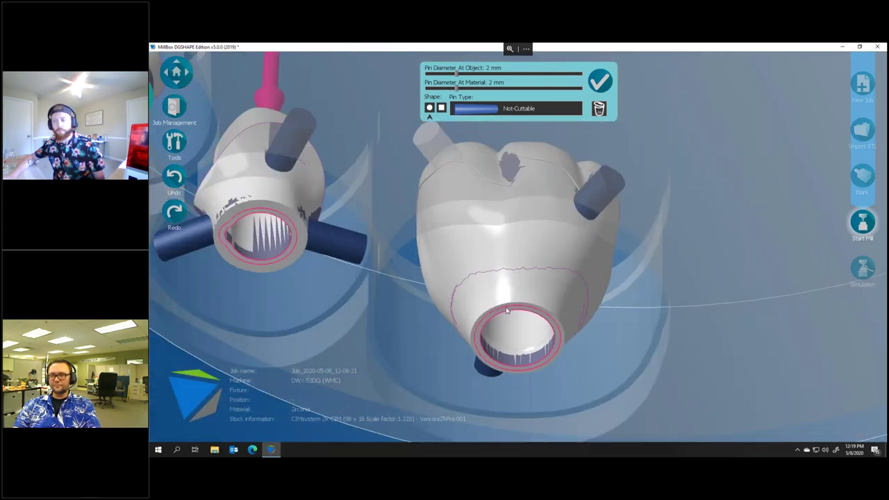
scroll(329, 246, down, 2)
- Examine the crown's screw access opening and the three parts' placement from above
right_drag(329, 246, 468, 200)
scroll(467, 200, up, 5)
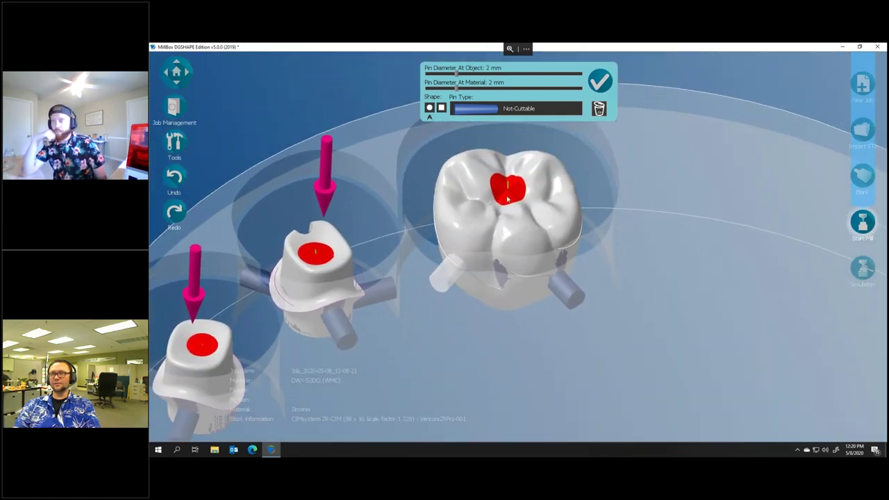
scroll(508, 188, up, 2)
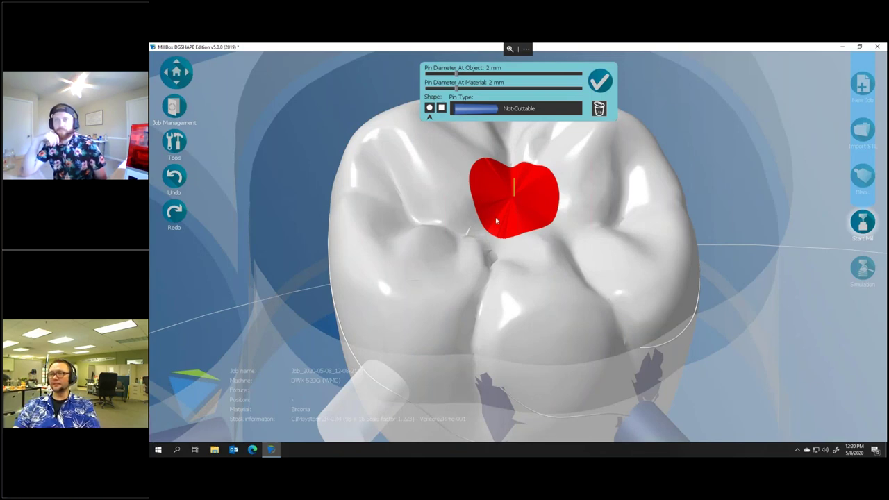
scroll(506, 242, up, 3)
scroll(506, 242, down, 6)
drag(506, 243, 550, 284)
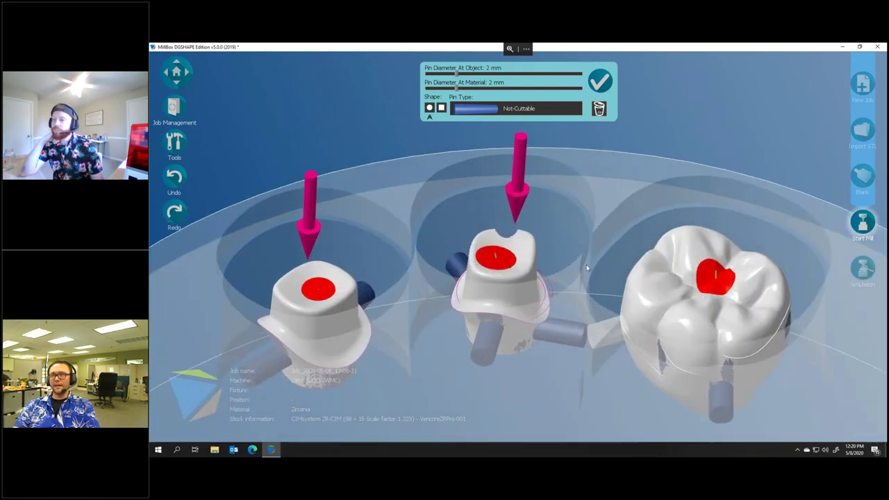
- Delete the crown's screw-channel cap, cylinder axis and the curves around its implant interface
click(600, 81)
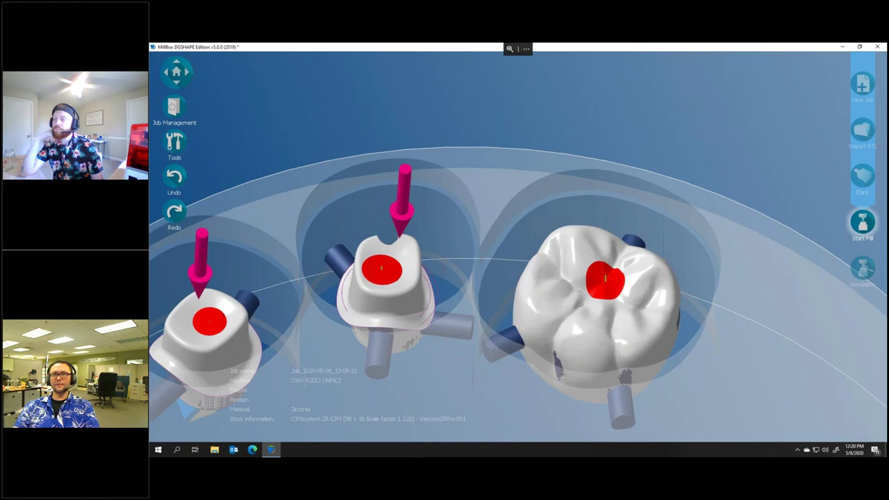
click(174, 142)
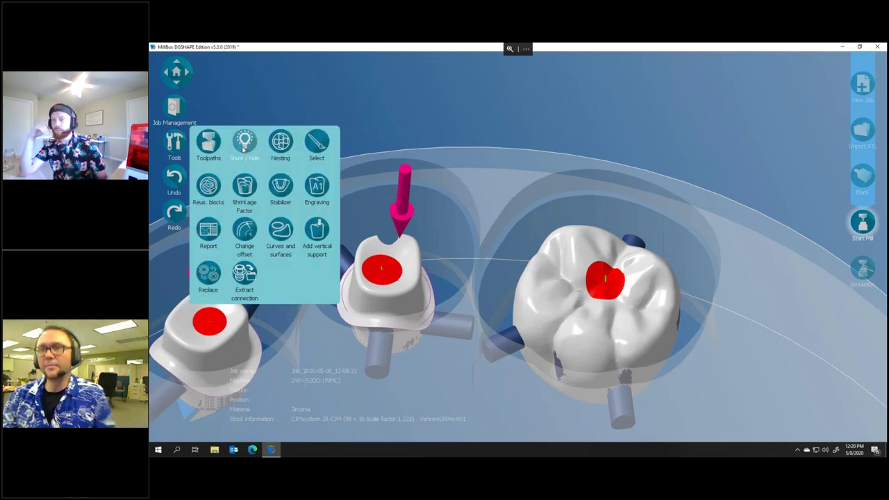
click(280, 231)
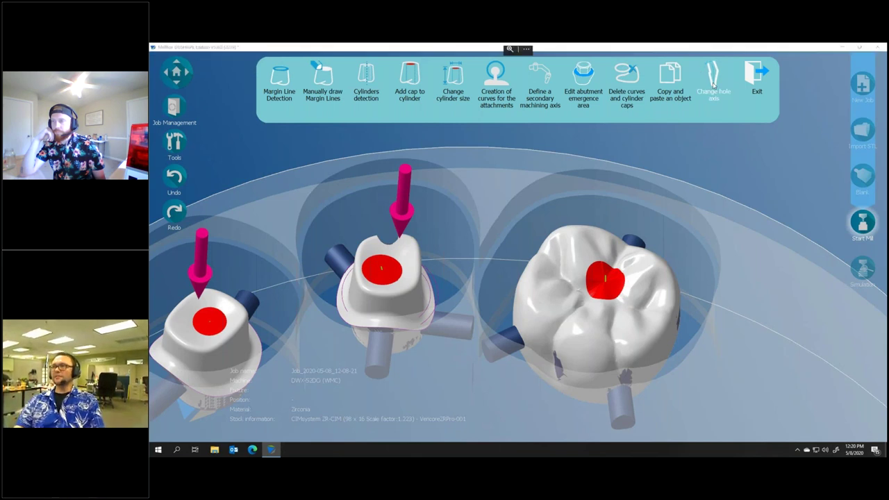
click(626, 77)
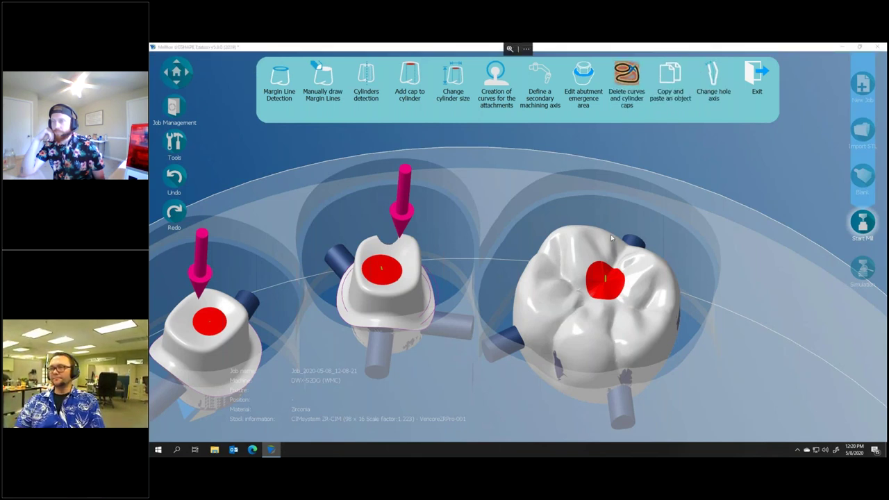
click(606, 288)
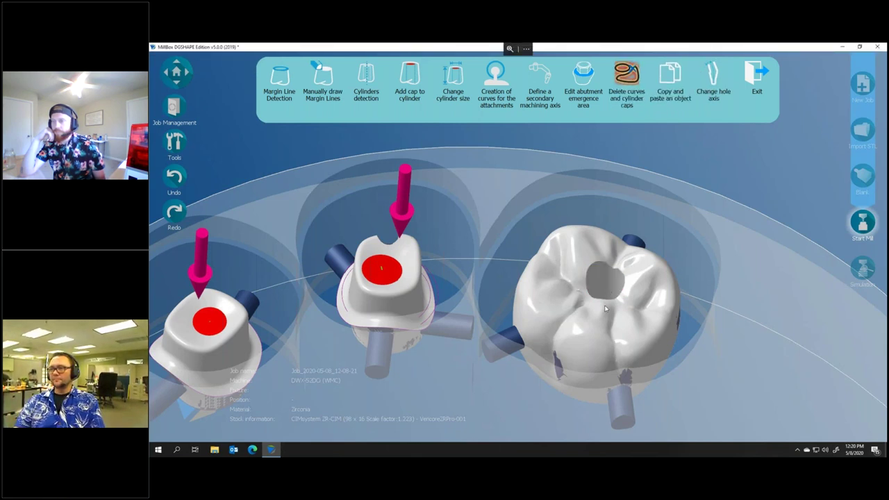
click(605, 308)
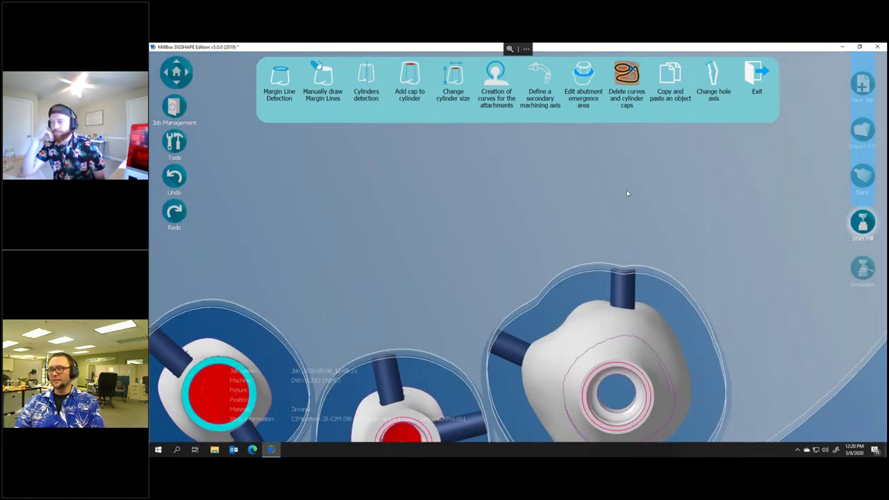
click(639, 353)
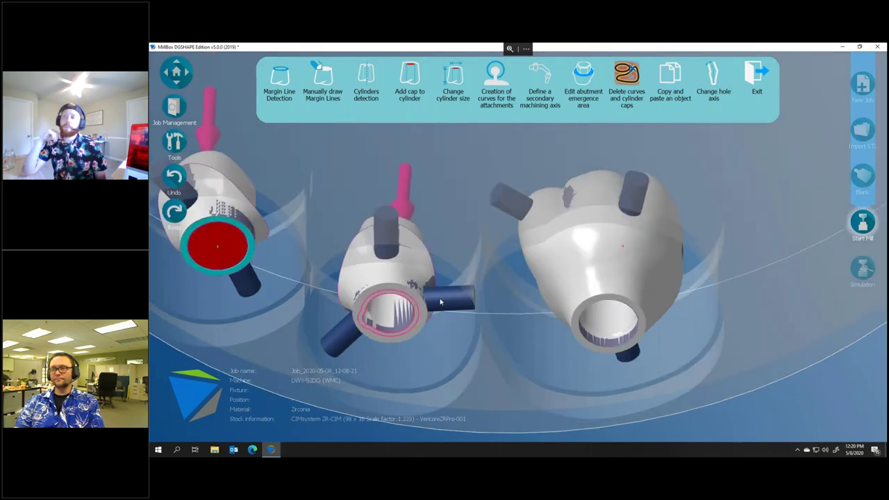
- Delete the implant-interface curves and screw-channel cap from the slotted abutment, and leave curve editing
click(404, 309)
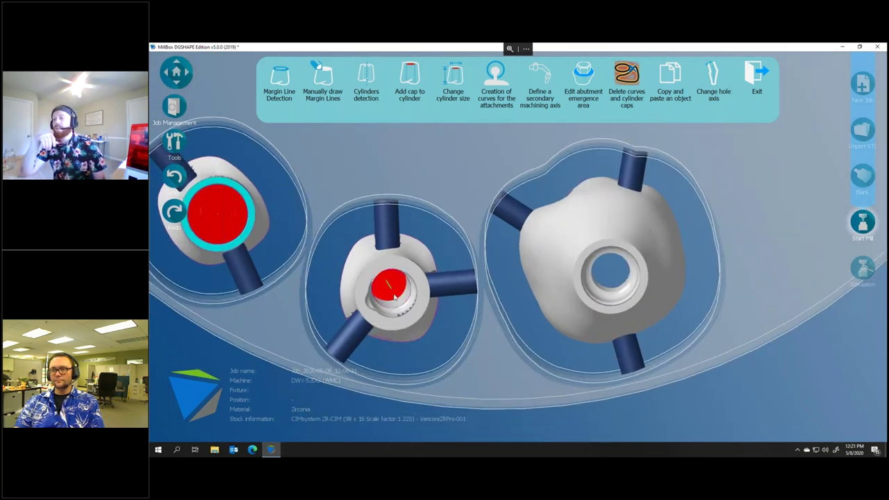
click(393, 294)
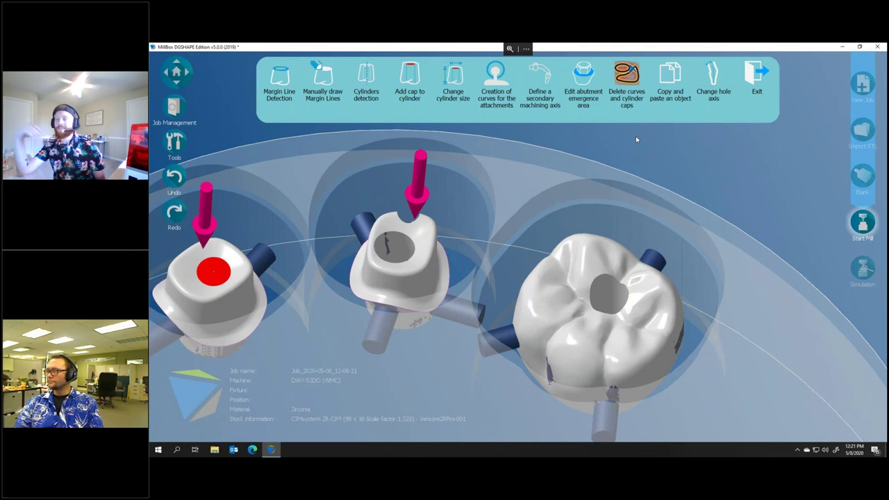
scroll(619, 231, down, 5)
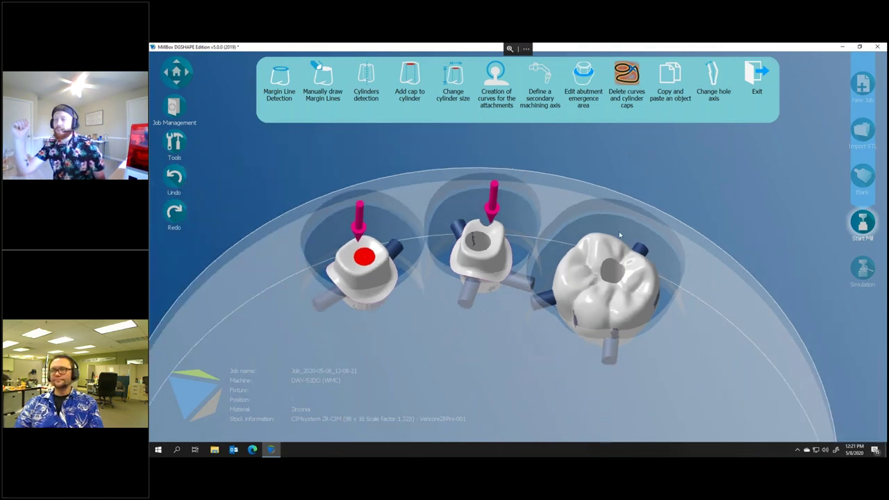
drag(633, 172, 634, 184)
right_drag(634, 184, 545, 171)
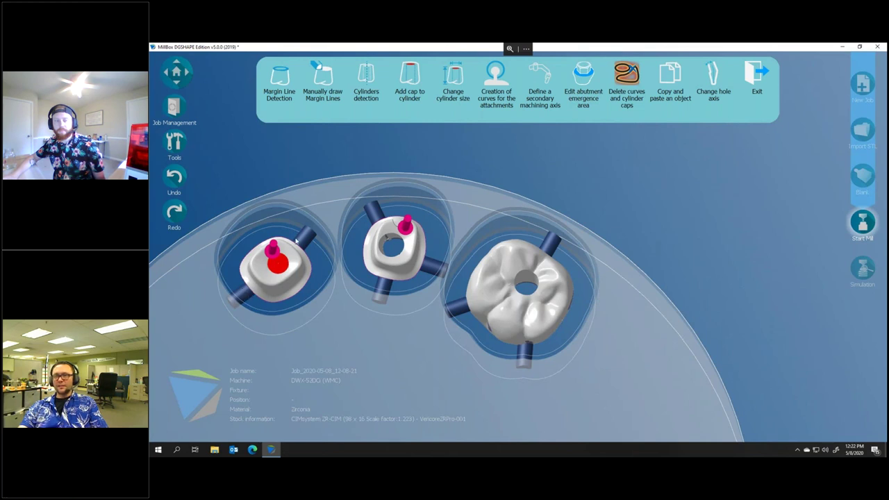
click(756, 78)
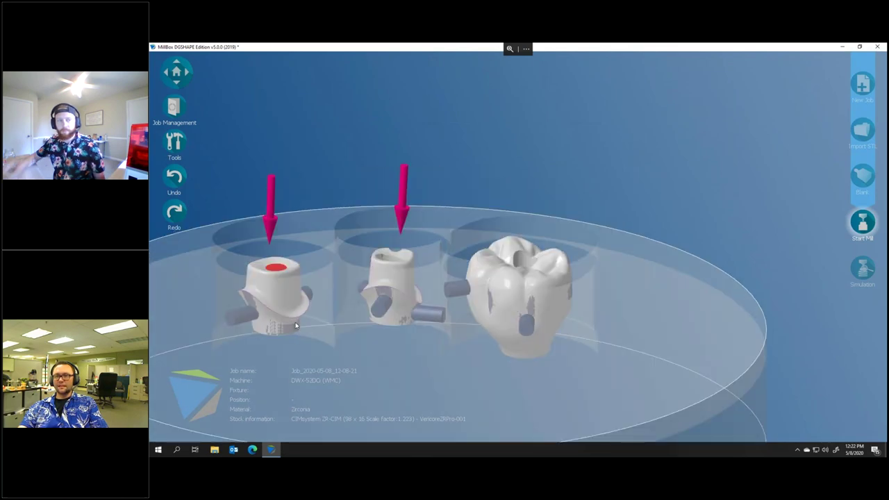
- Set the pin diameter at material to 3 mm for the connectors on the abutment without a slot
right_drag(298, 320, 237, 319)
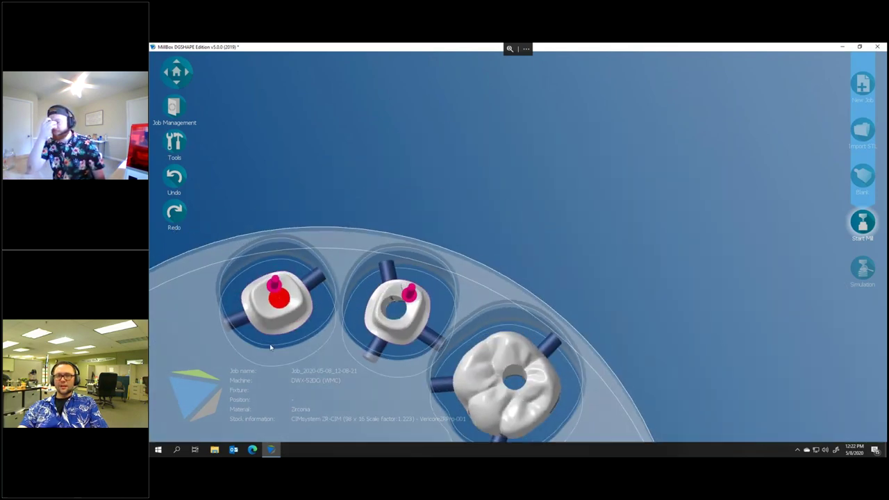
click(237, 320)
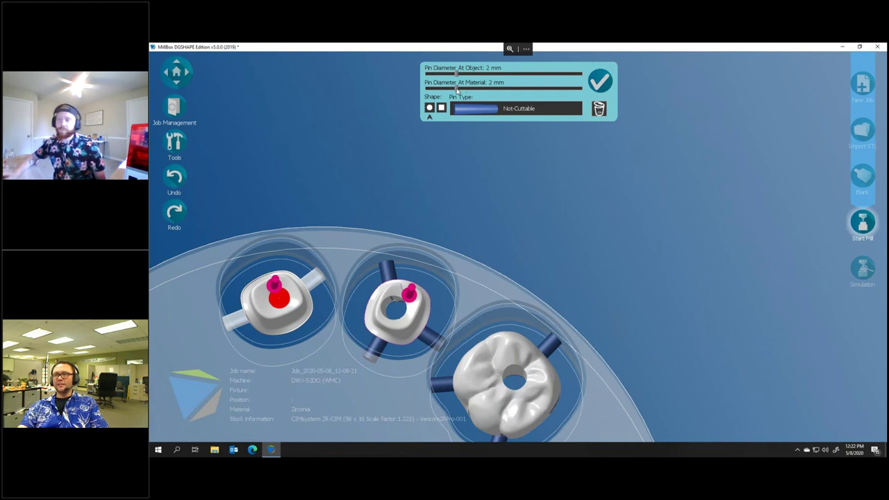
drag(456, 87, 474, 93)
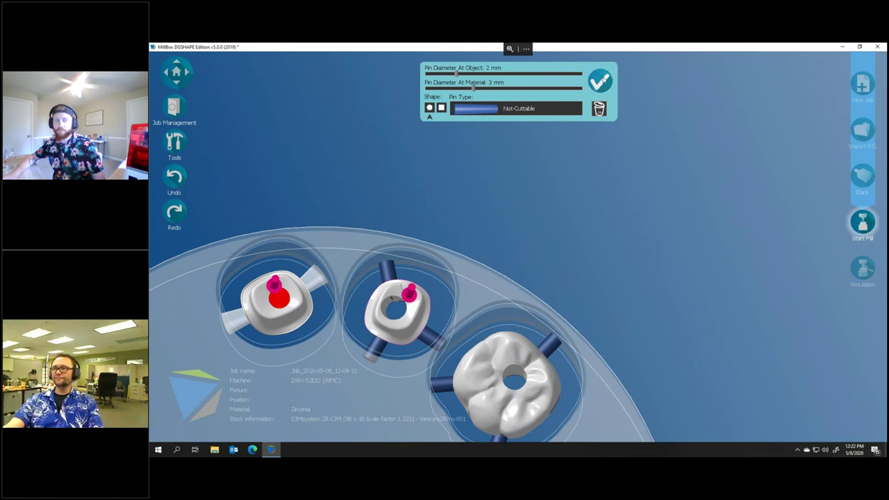
click(600, 81)
- Run cylinder detection on the crown's screw access channel
right_drag(630, 285, 624, 263)
click(174, 142)
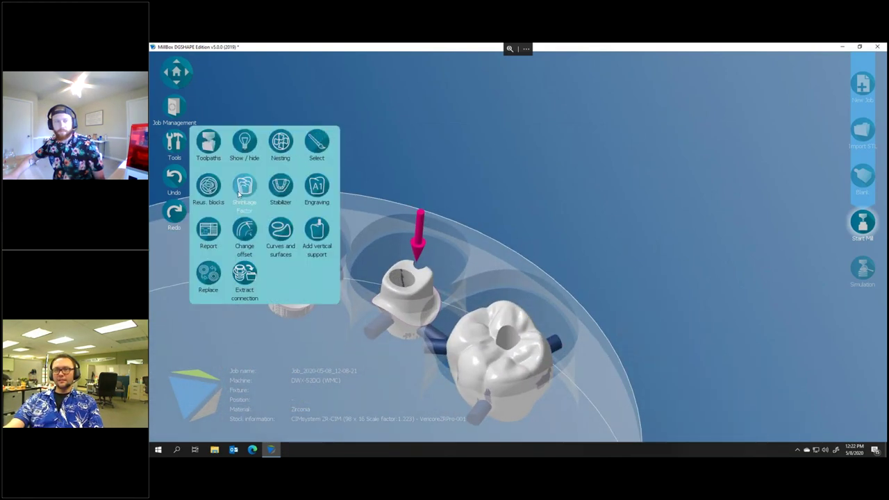
click(281, 230)
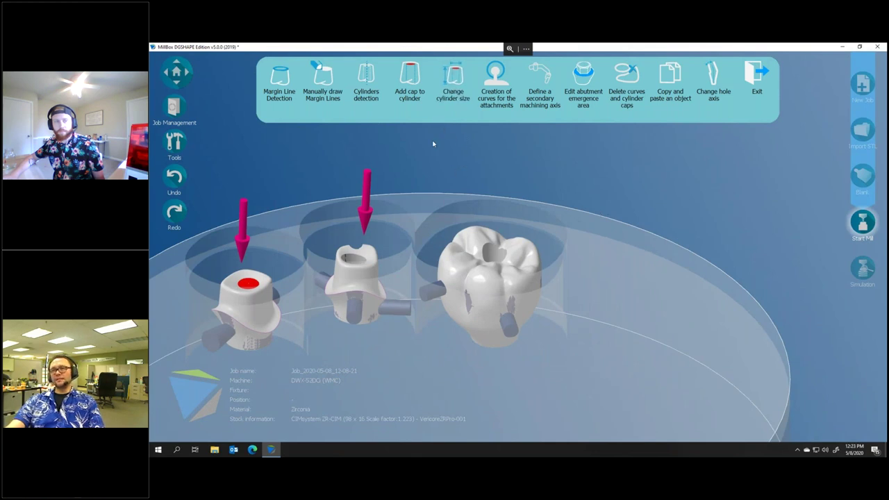
click(366, 77)
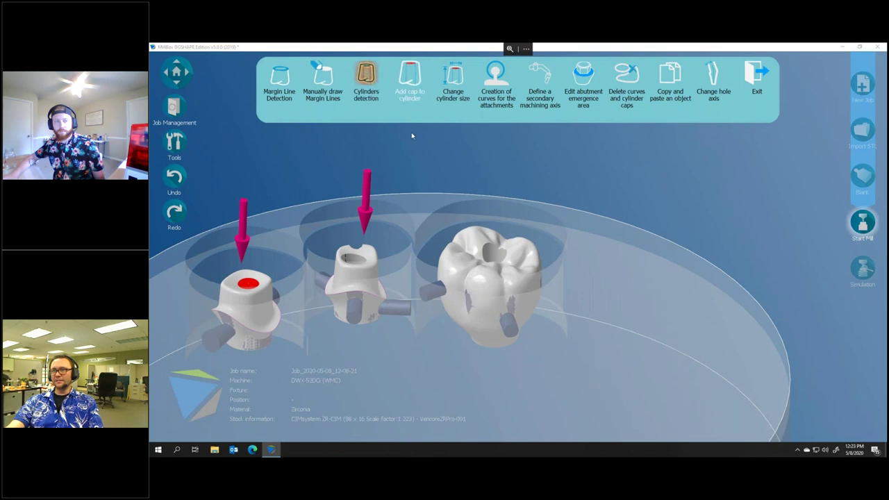
scroll(486, 270, up, 6)
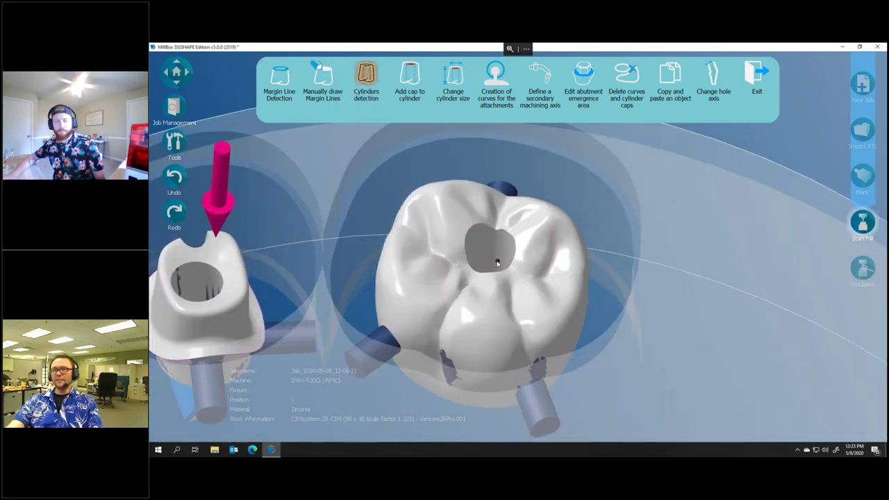
mouse_move(490, 275)
middle_down()
mouse_move(497, 256)
mouse_move(511, 254)
mouse_move(512, 230)
mouse_move(500, 276)
middle_up()
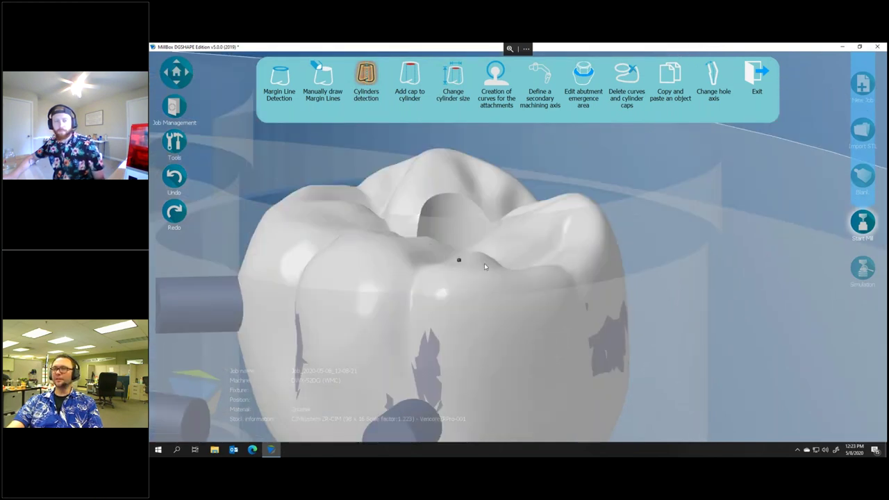
click(446, 200)
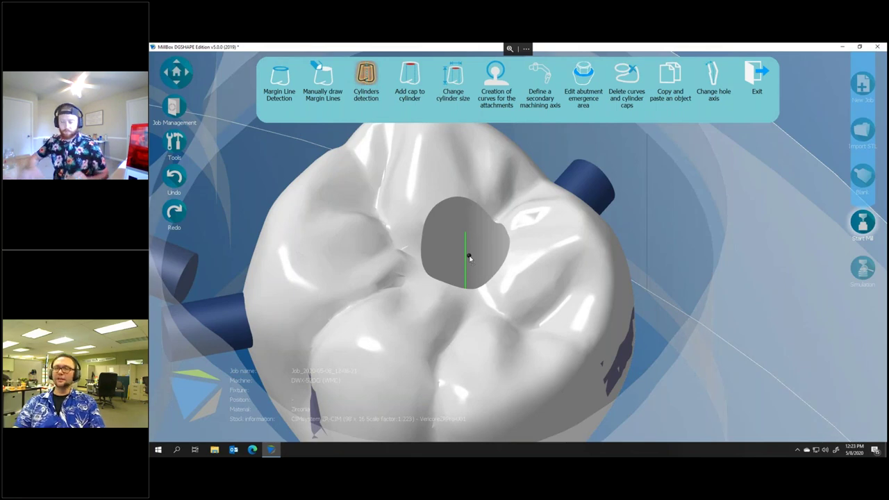
- Detect the screw-channel cylinder of the slotted abutment
scroll(469, 258, up, 5)
scroll(469, 257, down, 5)
drag(468, 257, 436, 252)
scroll(446, 213, down, 5)
scroll(437, 252, up, 8)
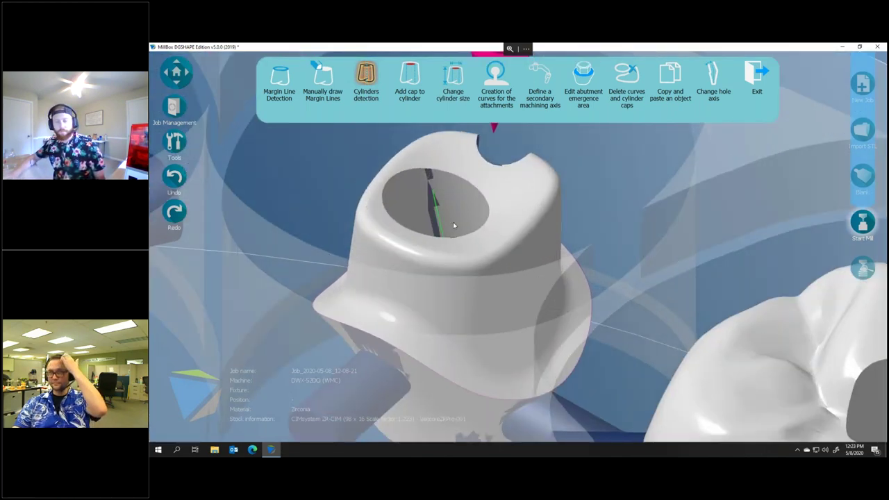
scroll(452, 224, down, 7)
right_drag(446, 217, 465, 237)
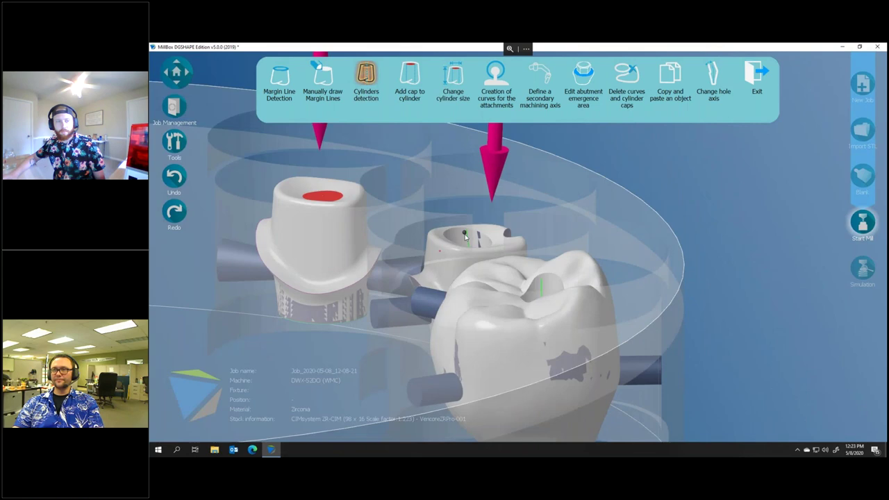
right_drag(489, 267, 521, 284)
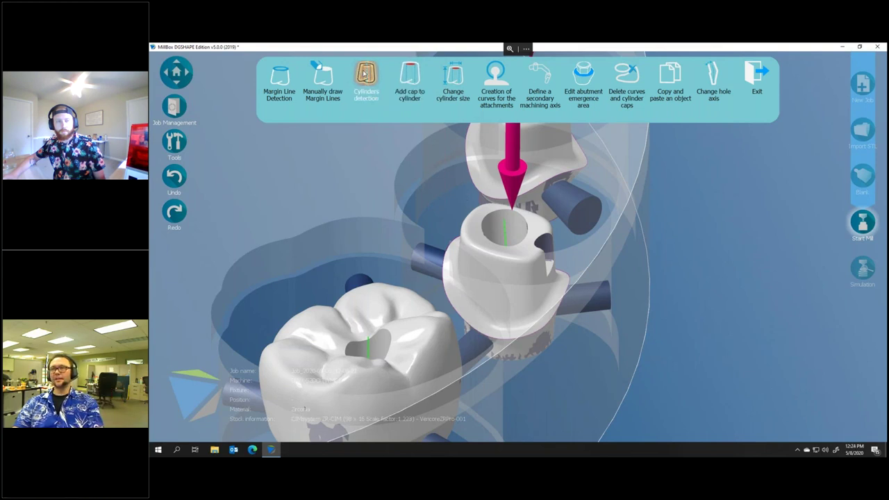
- Add caps to the screw-channel cylinders of the crown and the slotted abutment
click(411, 80)
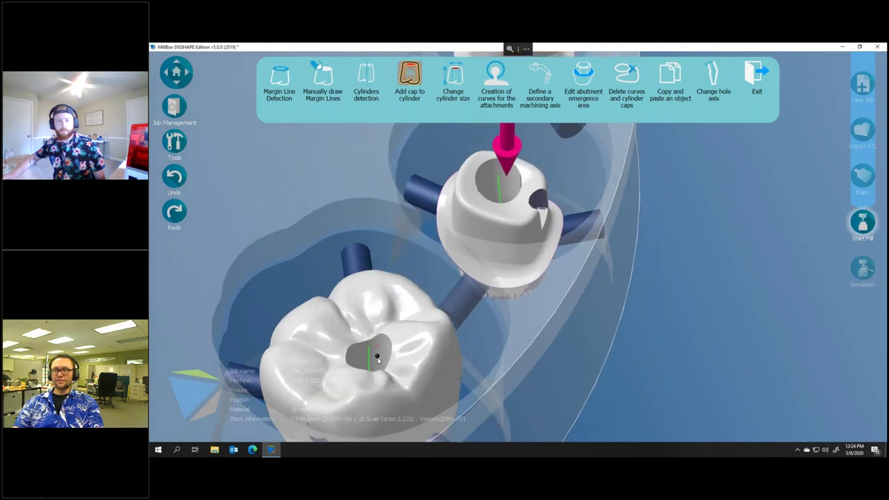
click(379, 359)
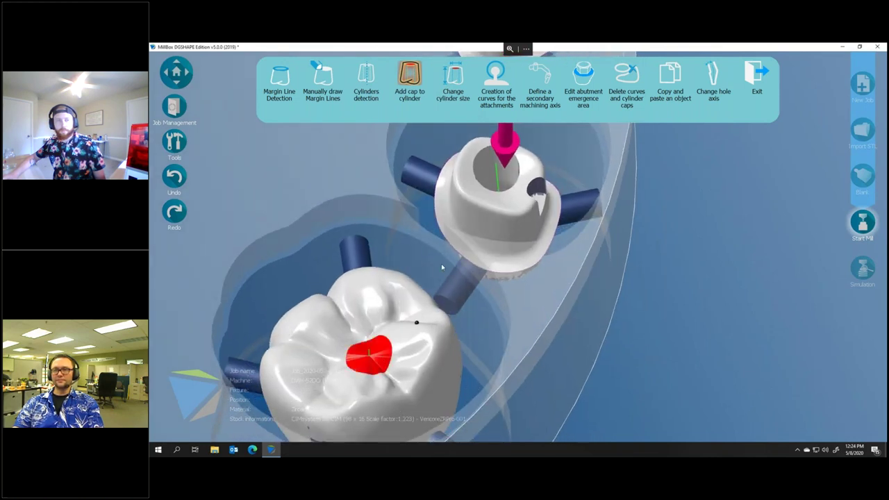
click(511, 179)
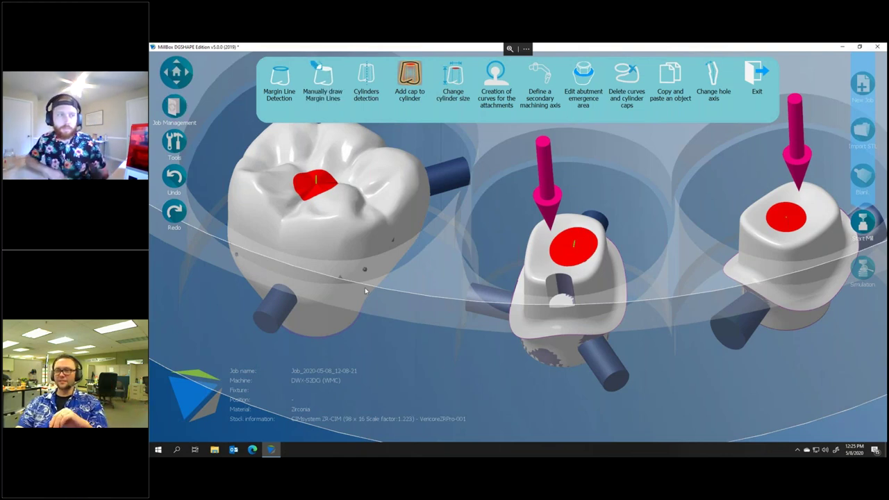
- Try capping the crown's implant-interface opening from below, and delete the added caps
right_drag(386, 335, 410, 316)
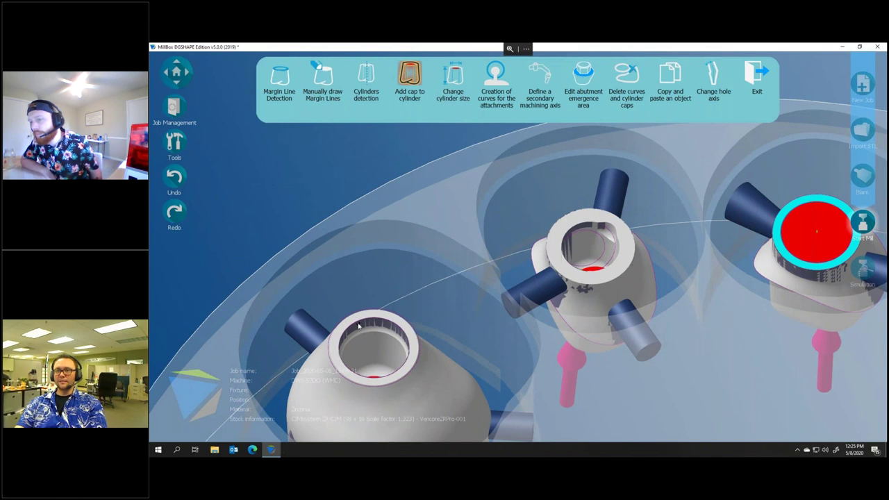
click(359, 325)
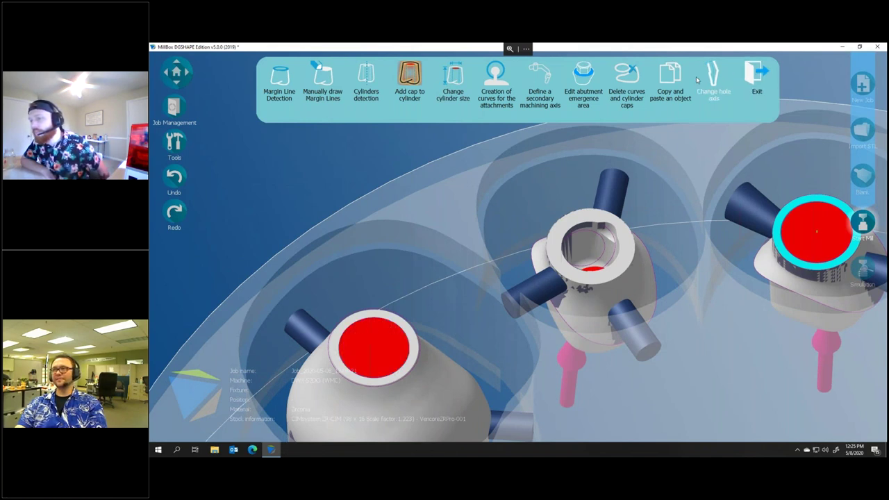
click(626, 75)
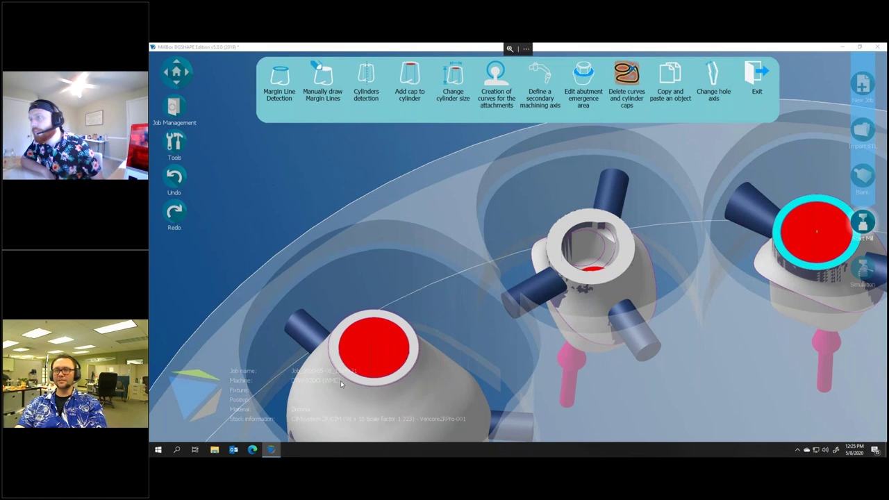
click(391, 345)
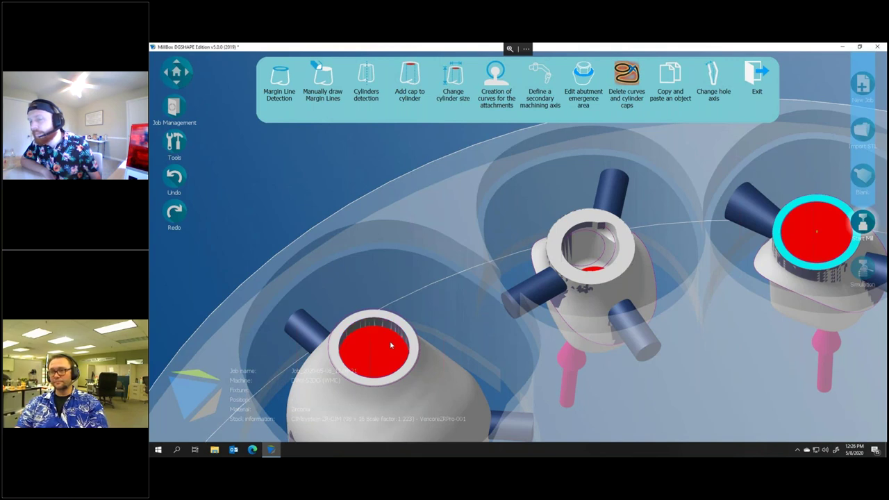
click(391, 345)
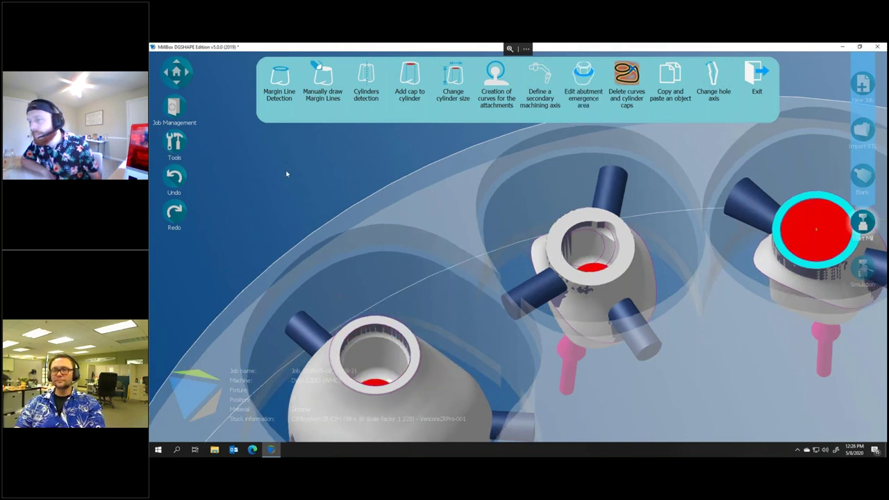
- Detect a margin line around the crown's implant-interface rim with a width of 0.15
click(280, 75)
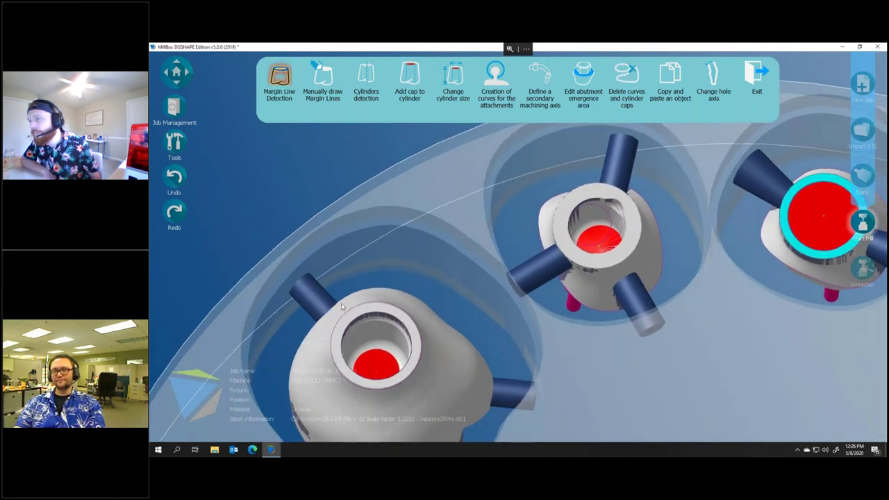
click(356, 314)
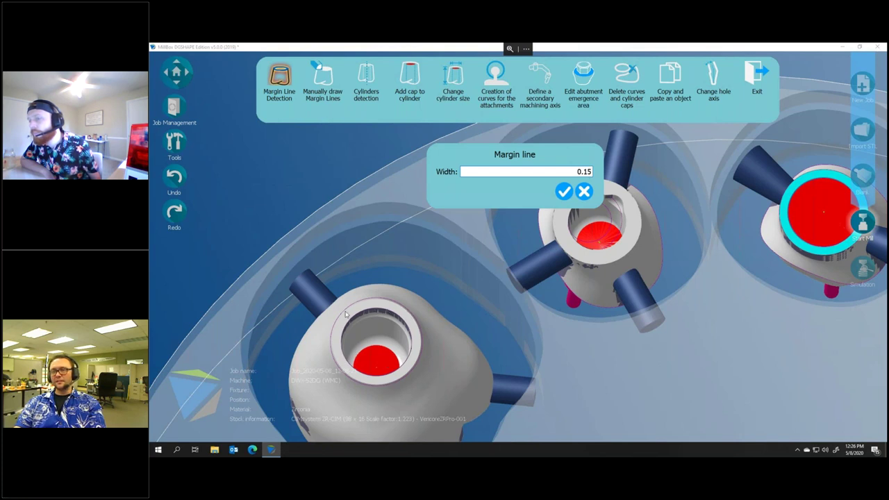
click(563, 191)
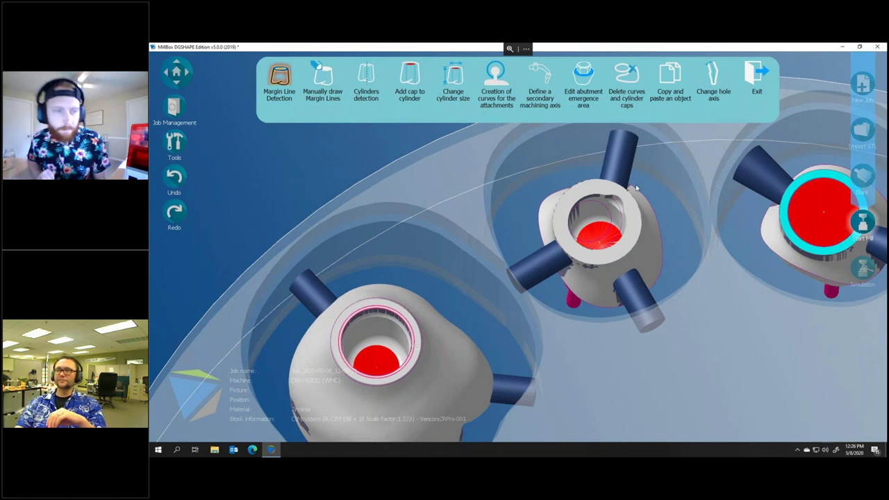
- Manually draw a closed margin line around the slotted abutment's implant-interface opening with a width of 0.15, and leave curve editing
scroll(572, 207, up, 2)
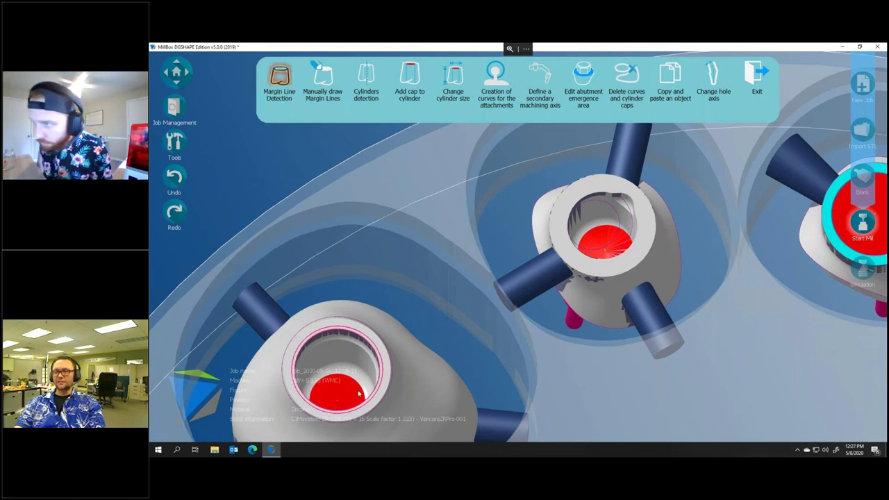
click(324, 76)
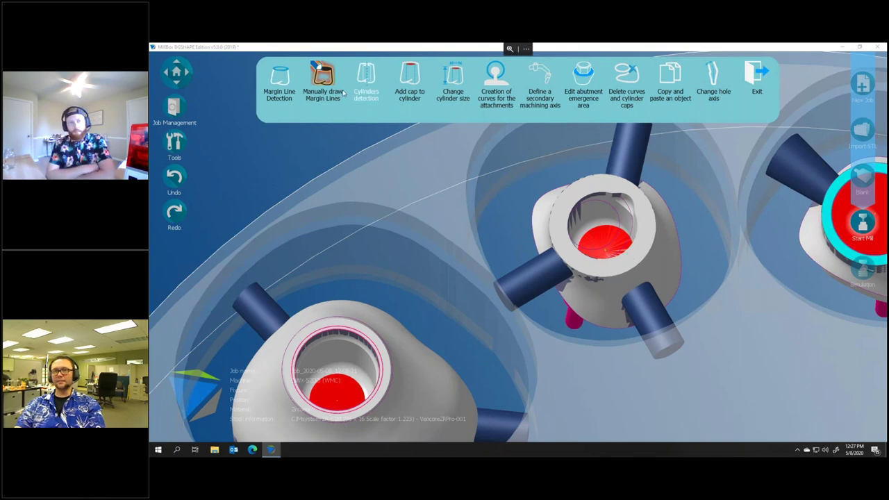
double_click(600, 238)
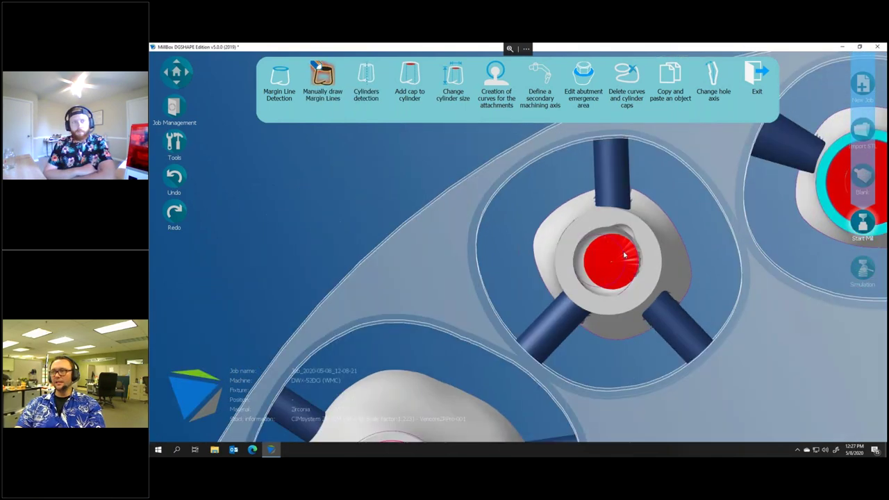
scroll(654, 214, up, 4)
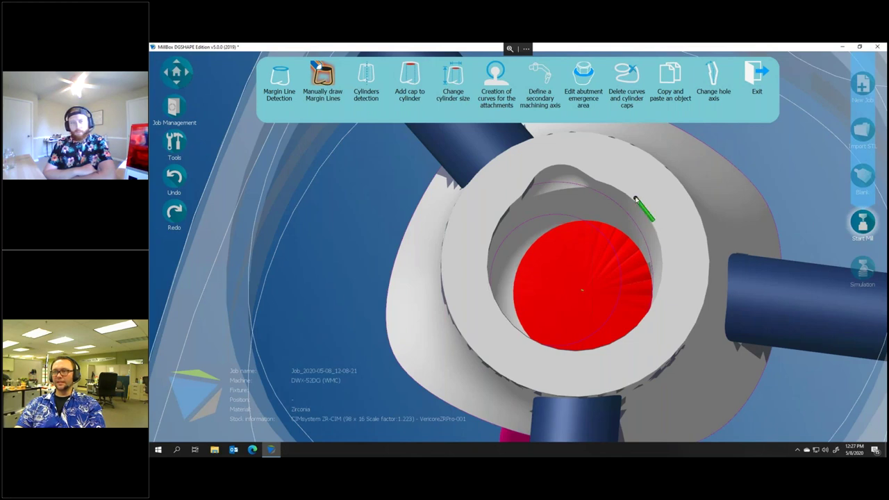
click(592, 178)
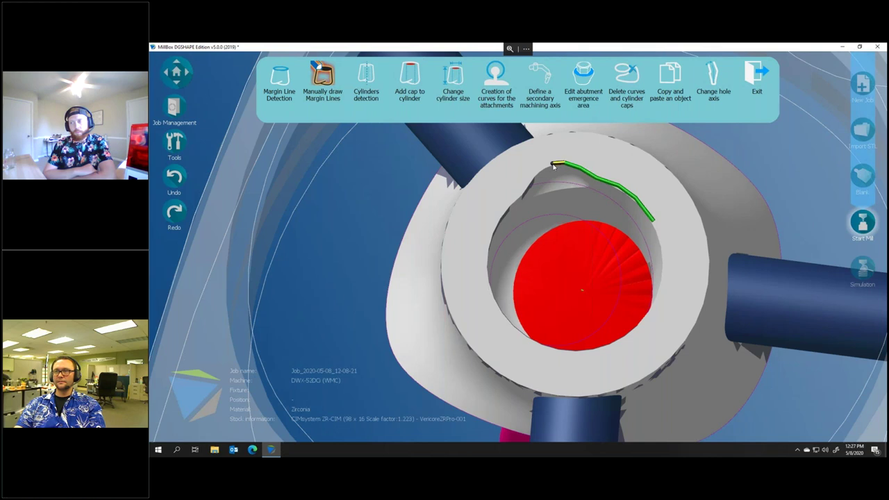
click(520, 195)
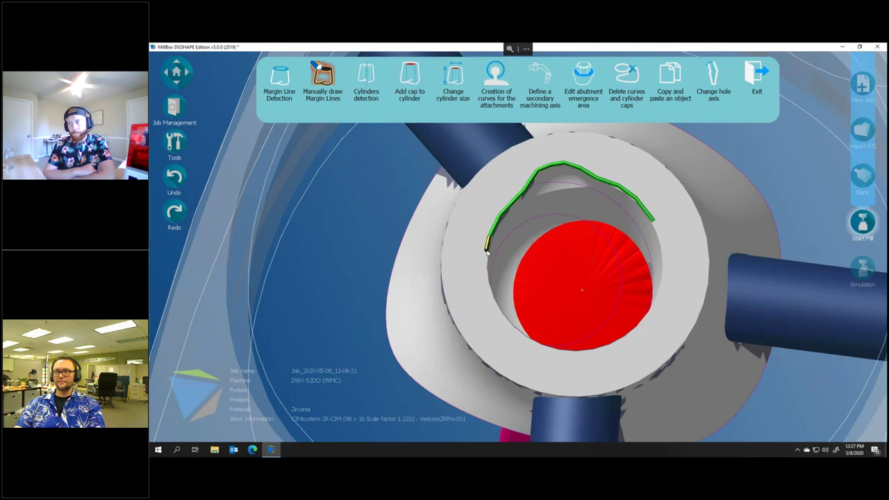
click(488, 298)
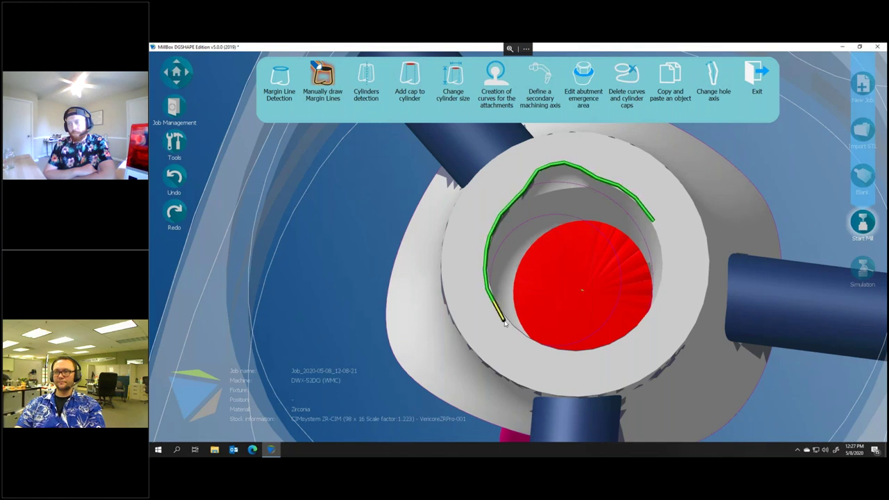
click(518, 334)
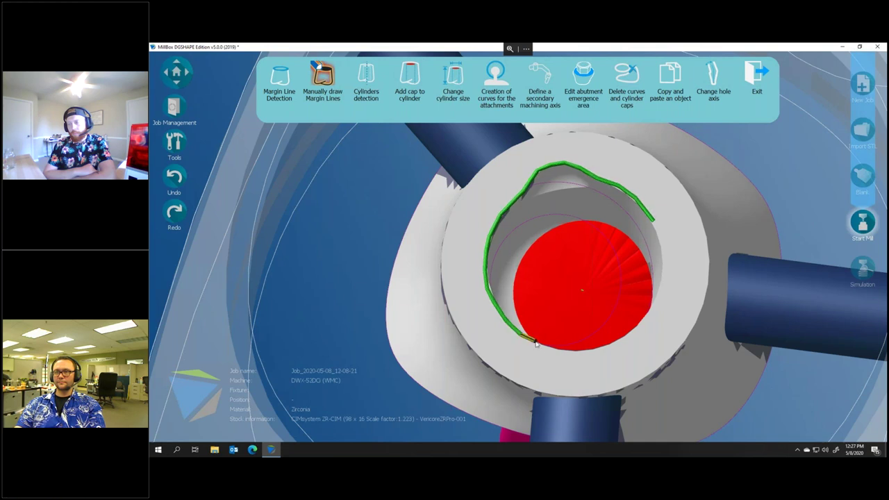
click(569, 351)
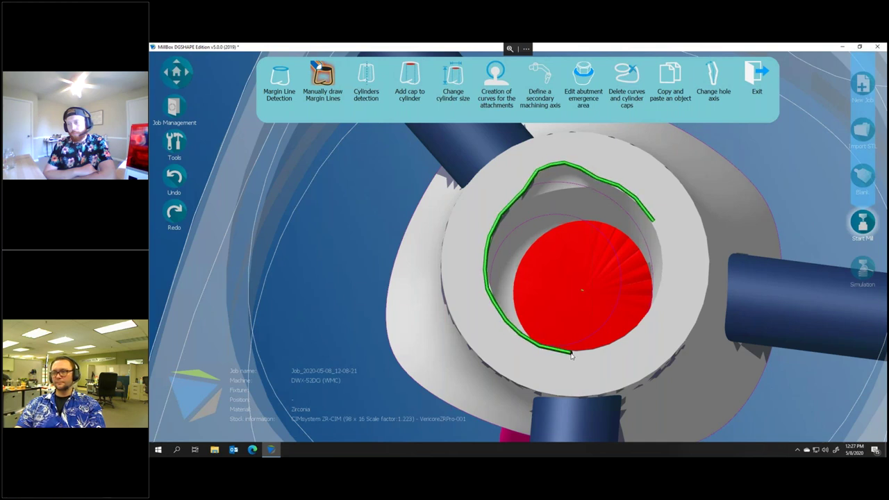
click(608, 343)
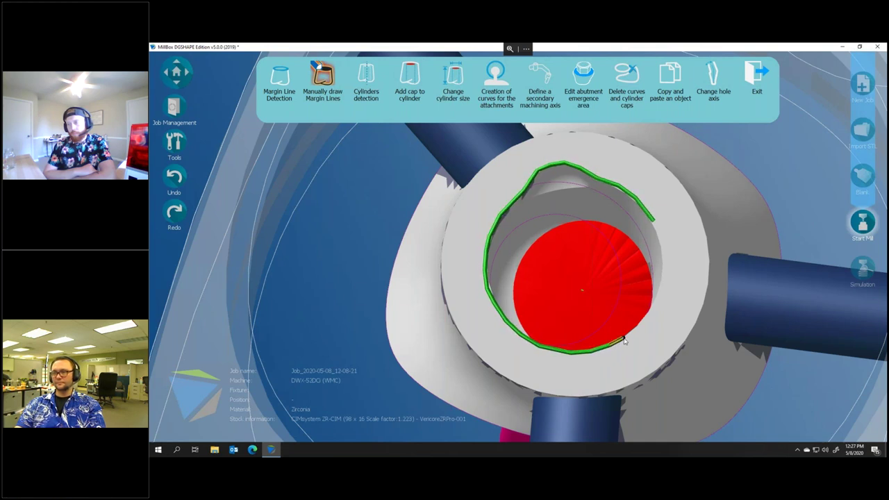
click(633, 336)
click(657, 300)
click(664, 256)
click(660, 236)
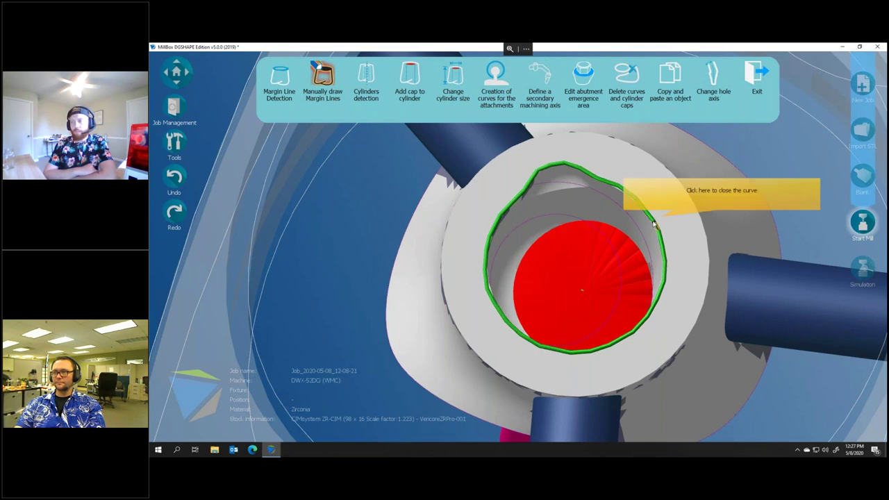
click(653, 222)
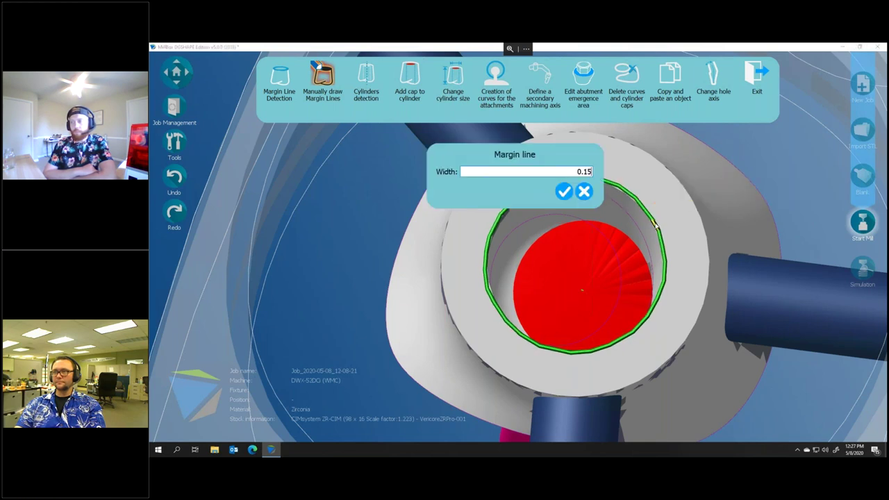
click(563, 191)
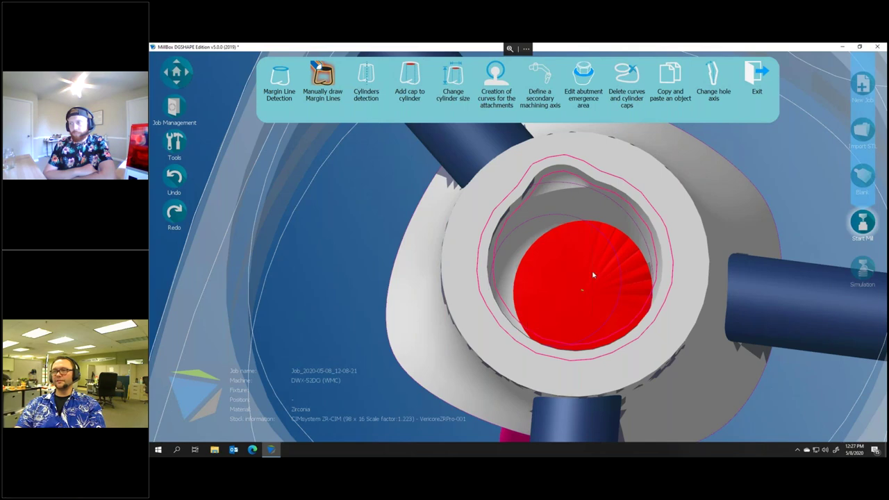
scroll(592, 275, up, 2)
scroll(591, 275, down, 6)
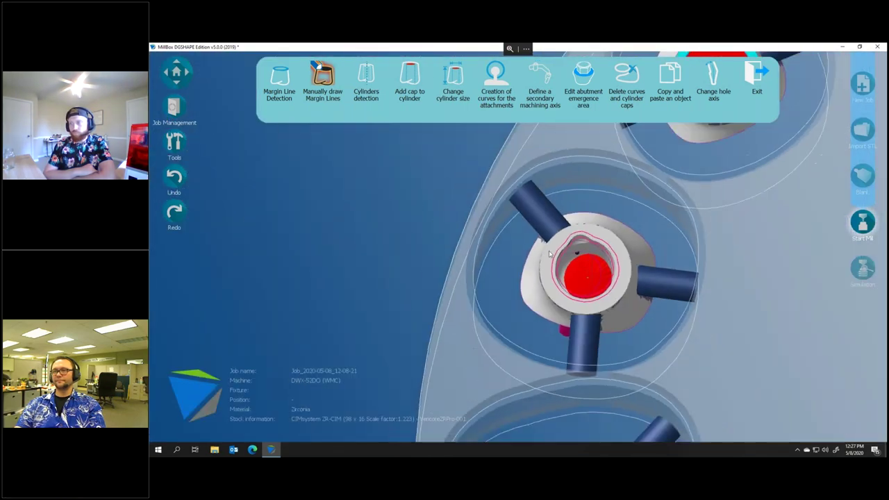
right_drag(354, 254, 304, 264)
scroll(499, 234, down, 5)
right_drag(507, 224, 532, 254)
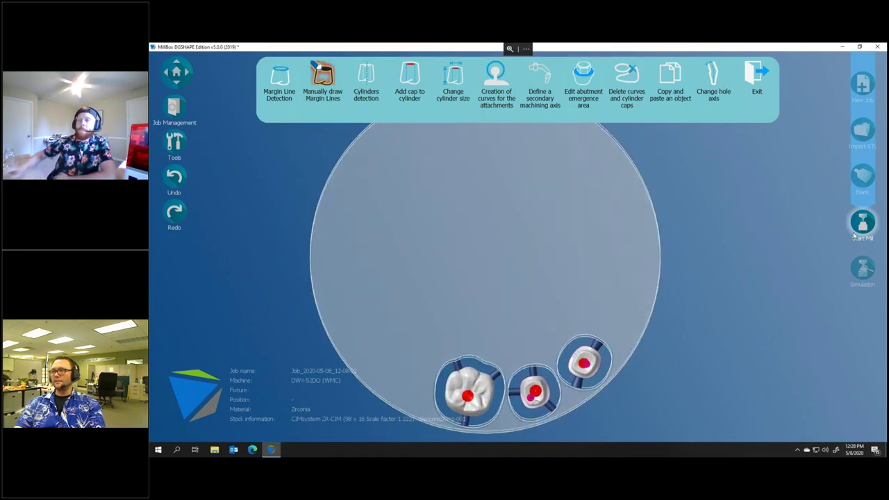
click(757, 76)
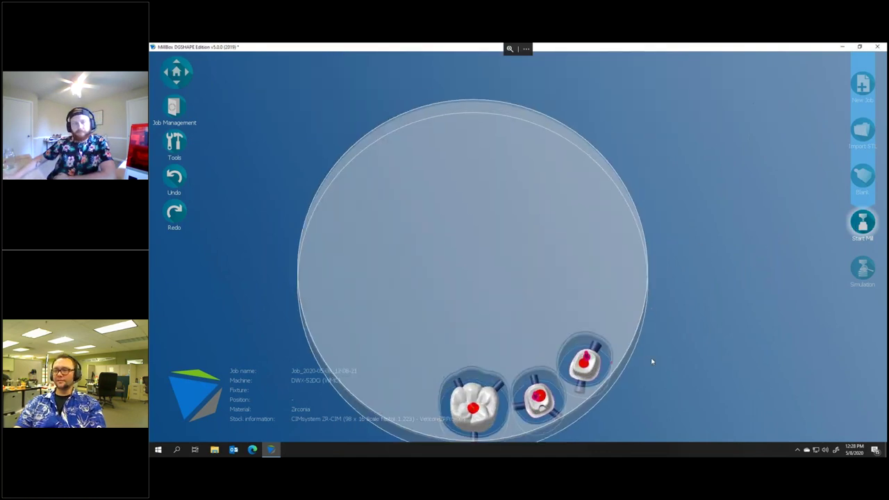
- Start milling the job with the calculate-to-folder option and adapter code A
click(863, 222)
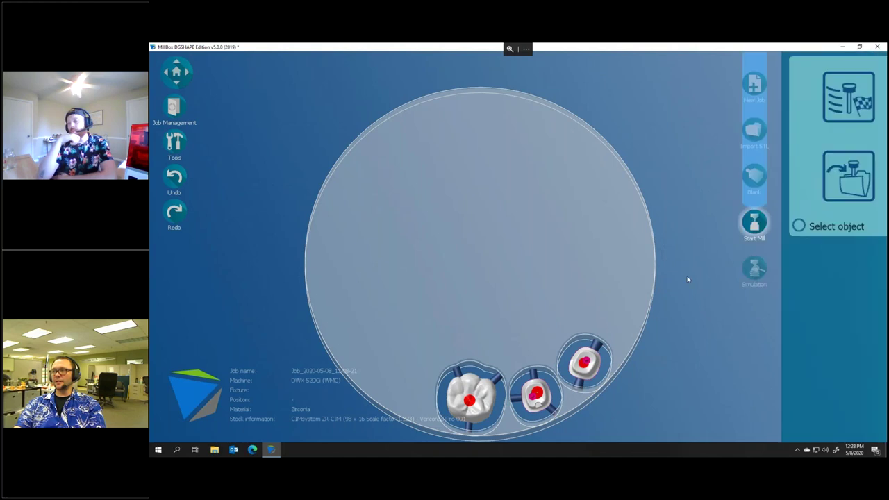
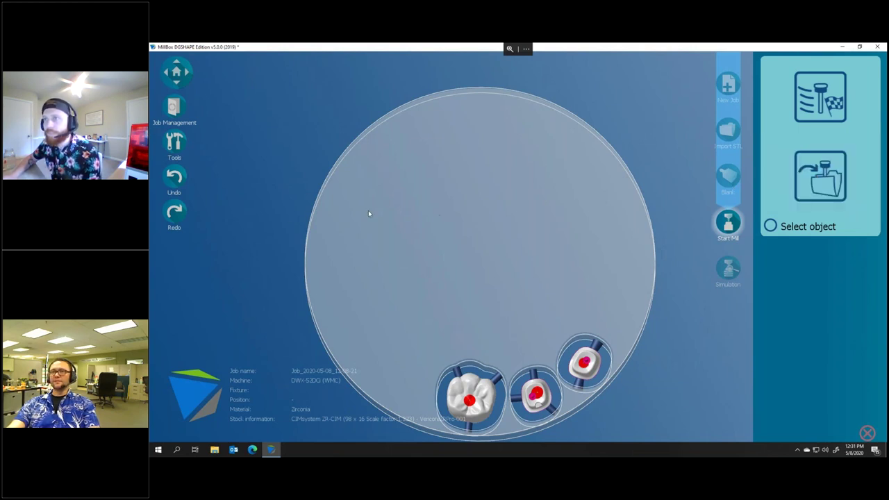
click(814, 166)
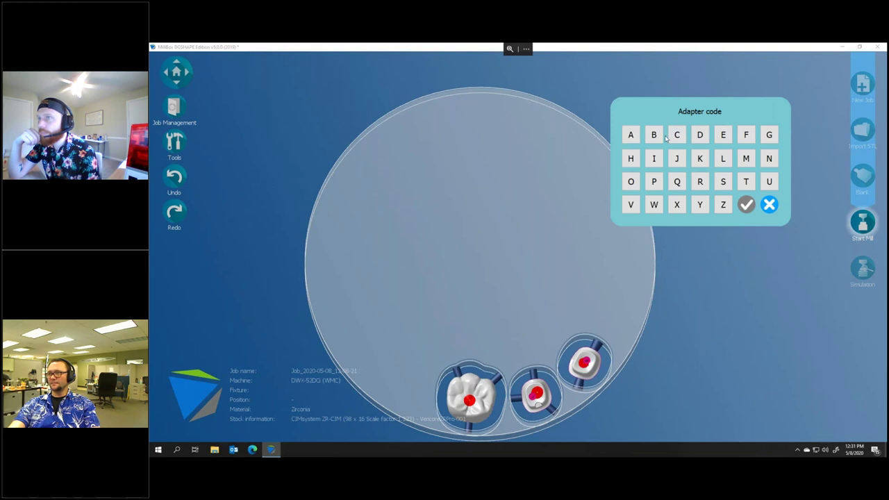
click(631, 136)
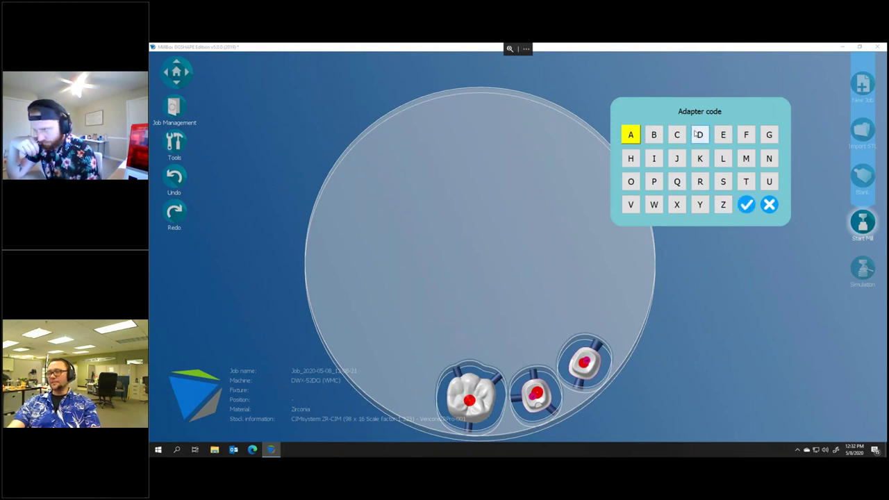
click(746, 205)
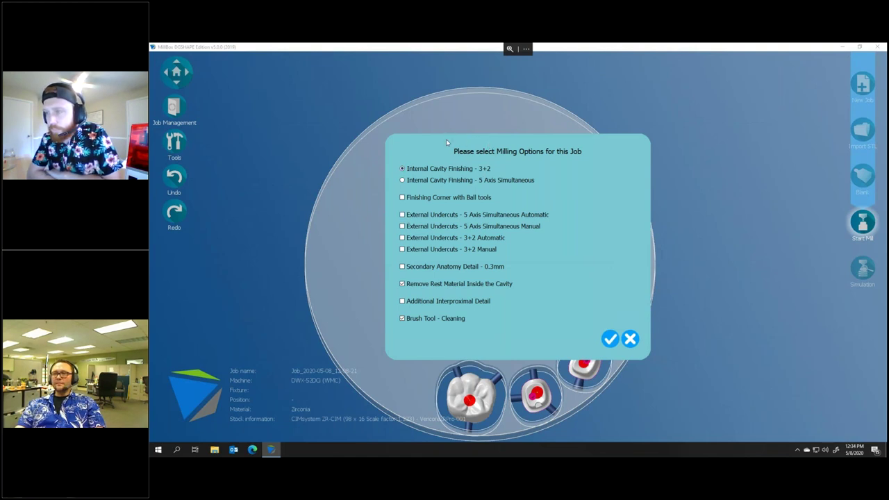
- Enable External Undercuts - 5 Axis Simultaneous Automatic, keep Remove Rest Material Inside the Cavity, disable Brush Tool - Cleaning, and calculate the toolpaths
click(402, 216)
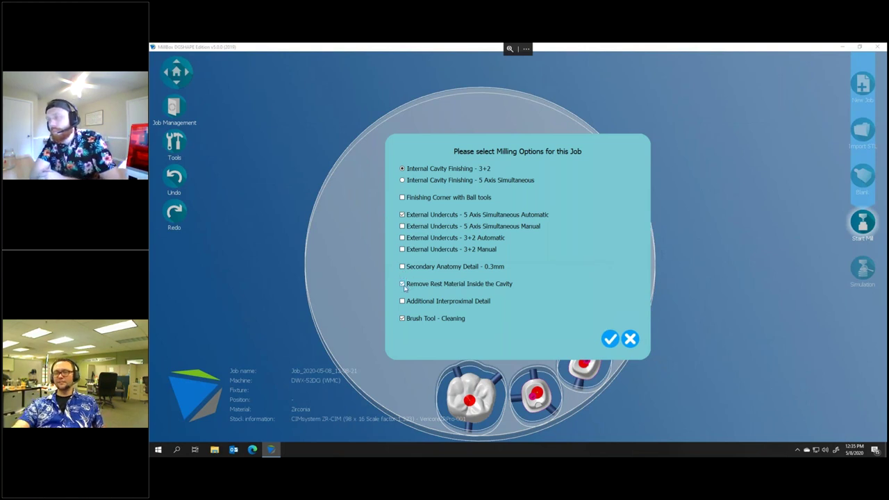
click(403, 284)
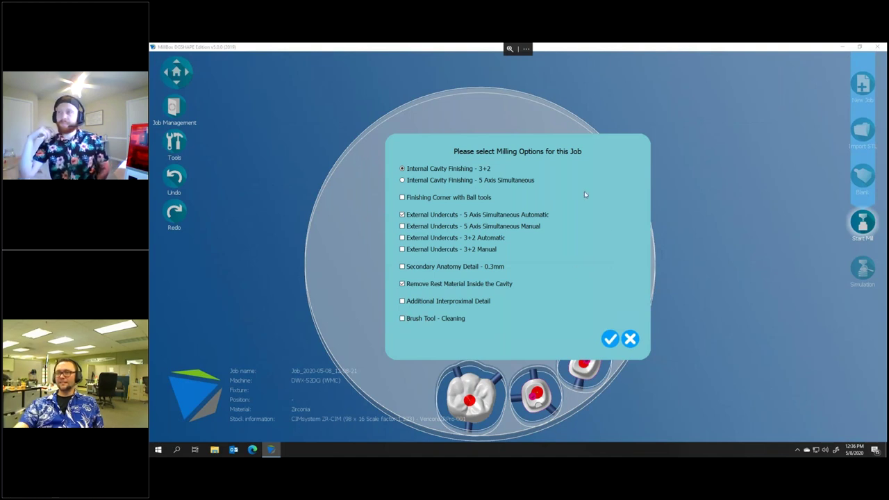
click(608, 339)
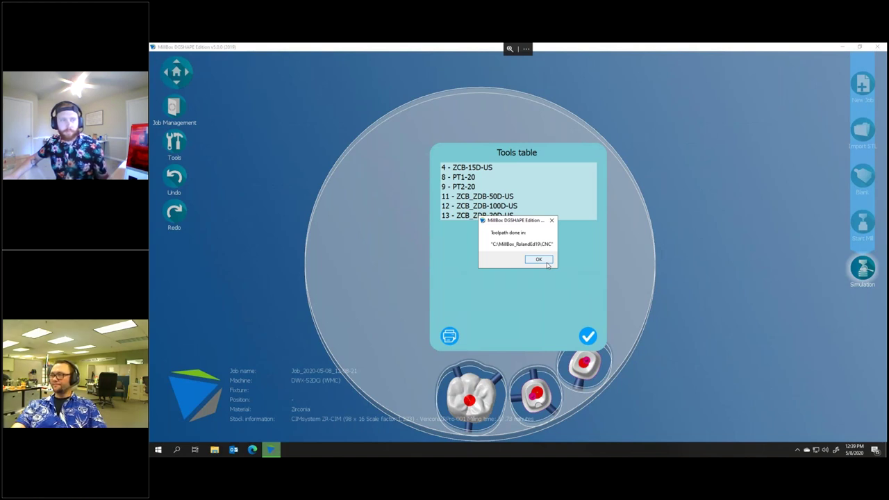
click(547, 261)
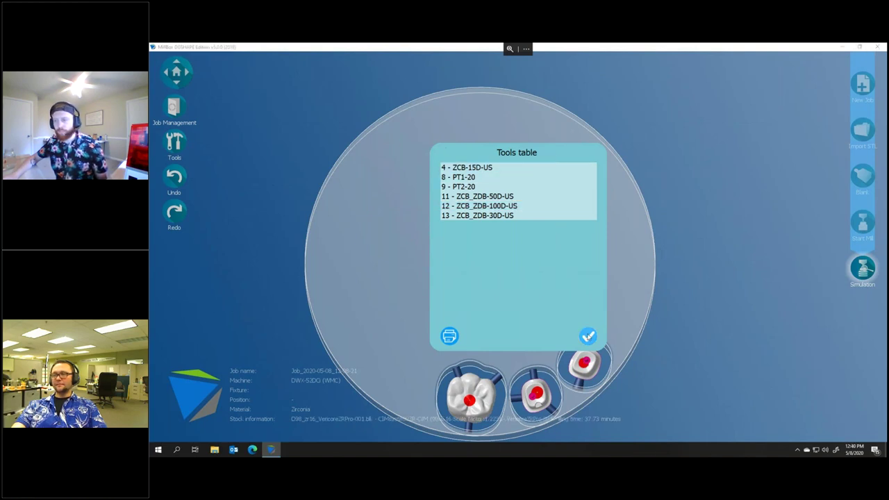
click(587, 336)
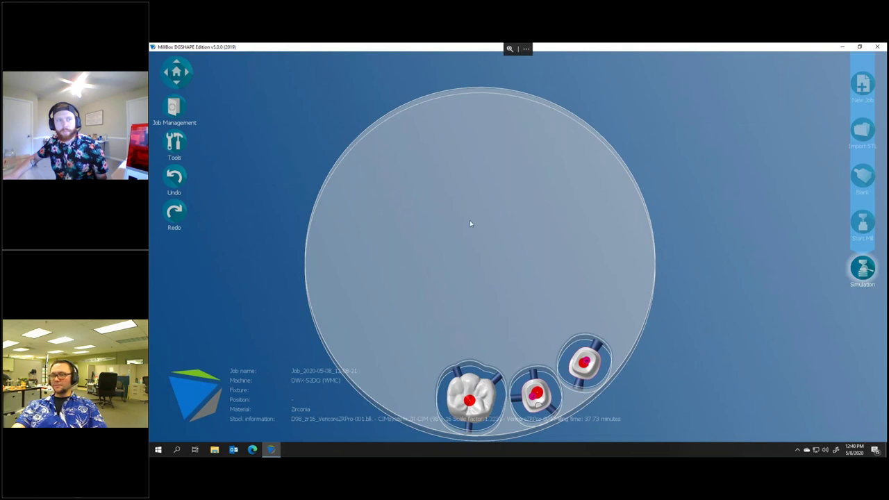
- Examine the simulated residual material on the connectors, implant-interface openings and screw channels of the crown and abutments
click(856, 284)
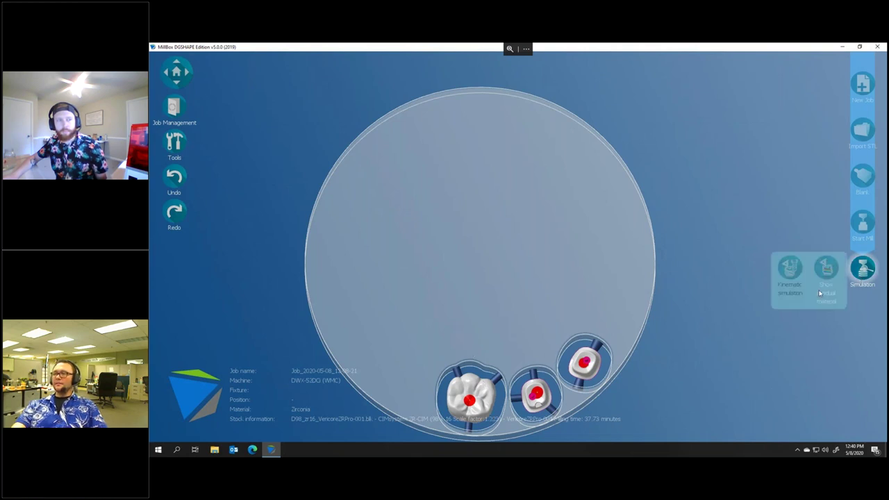
click(789, 268)
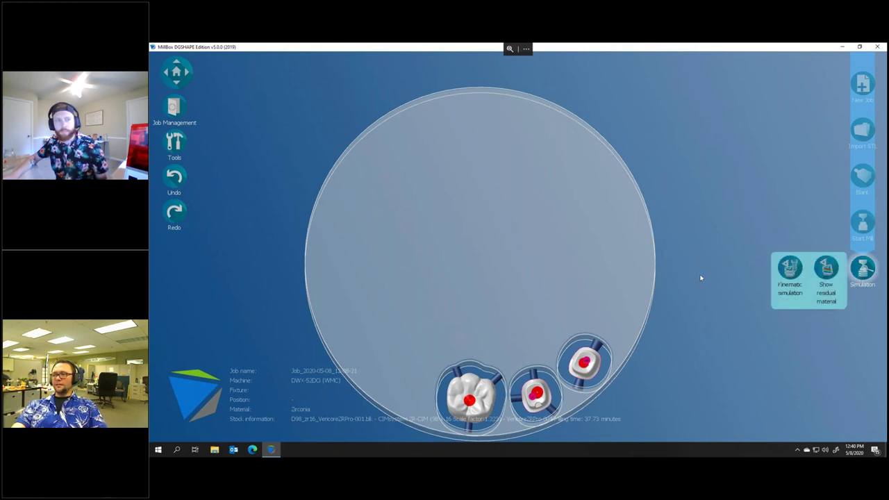
click(862, 268)
click(828, 267)
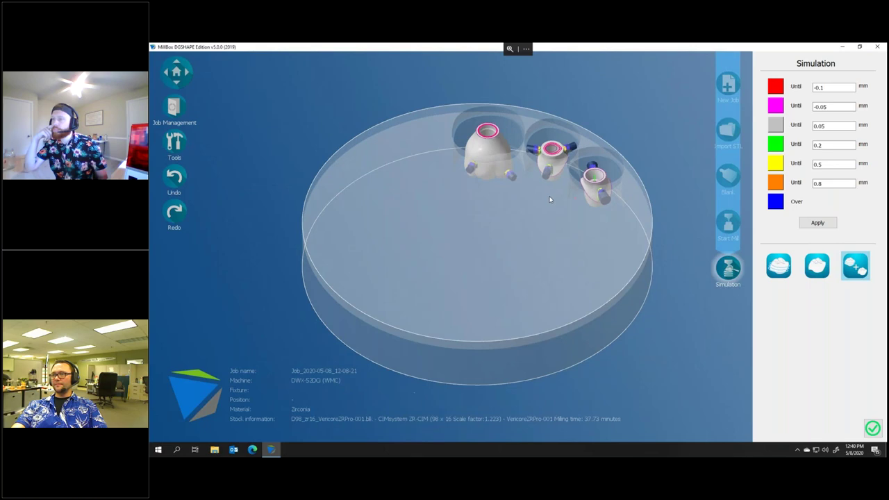
scroll(583, 186, up, 5)
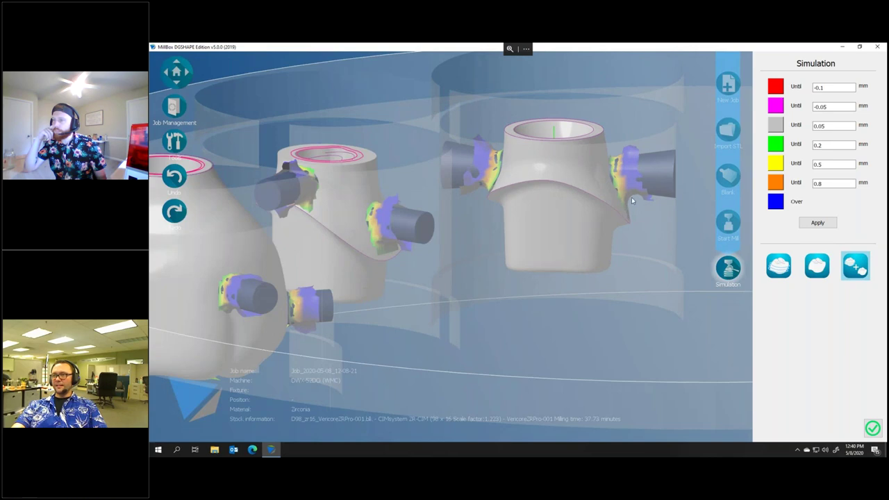
drag(486, 173, 421, 259)
scroll(430, 170, down, 5)
scroll(356, 137, up, 5)
scroll(396, 299, up, 6)
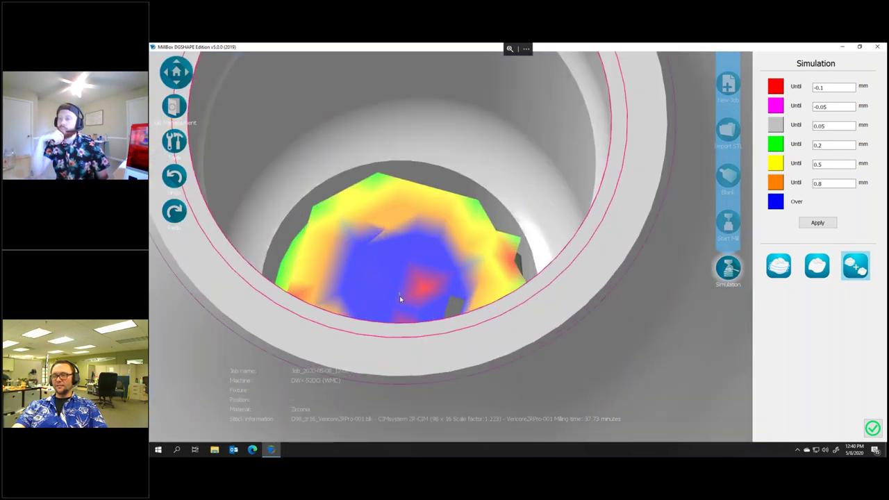
scroll(397, 292, down, 8)
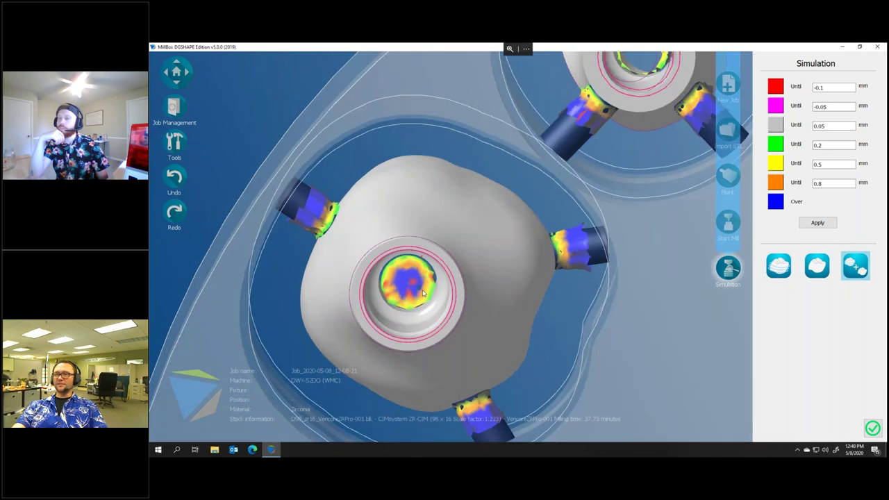
drag(422, 287, 416, 361)
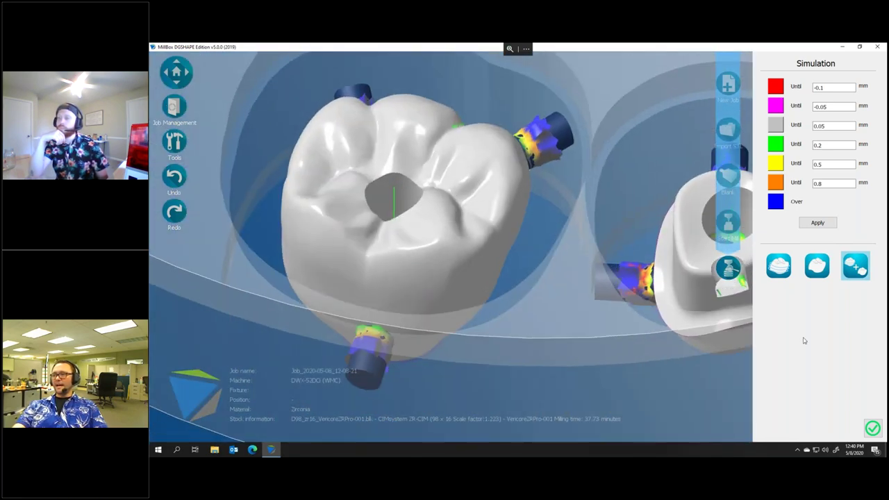
click(874, 429)
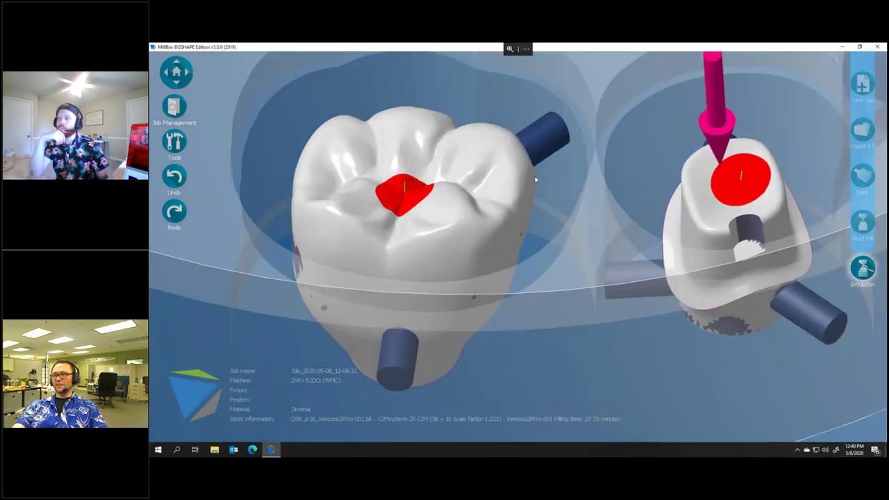
- Change the length of the crown's screw-channel cylinder to 7.1
drag(535, 179, 418, 173)
click(174, 141)
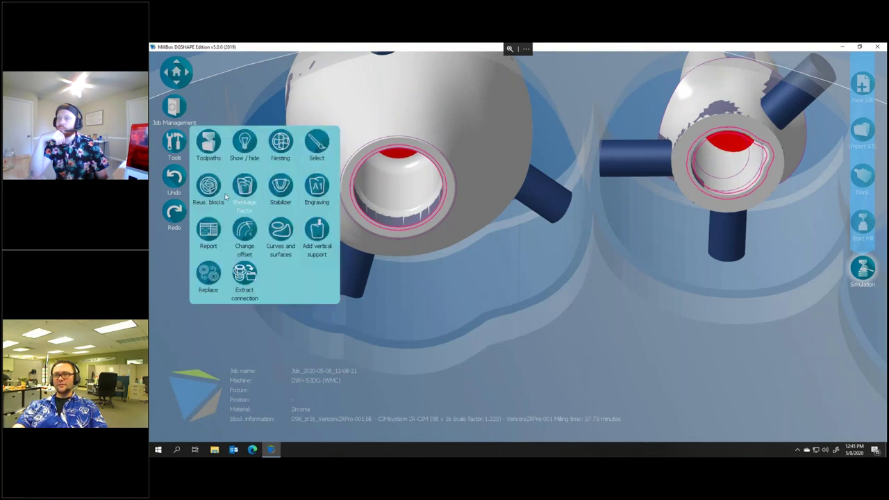
click(280, 239)
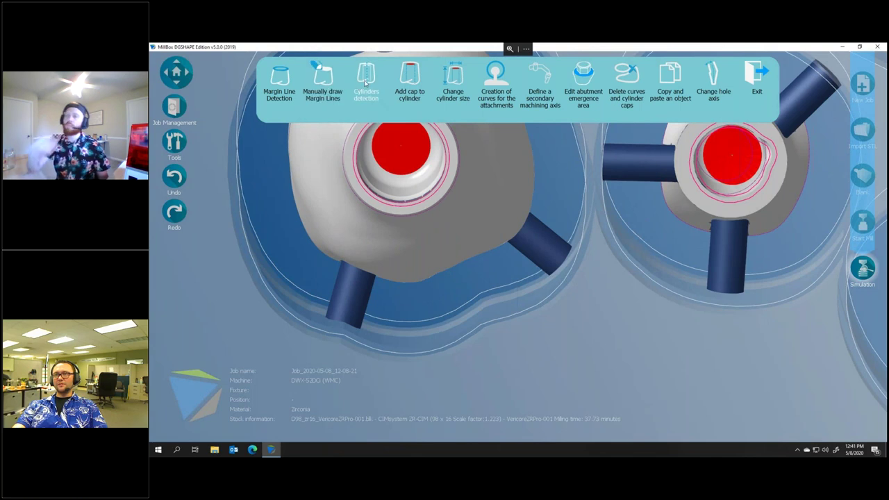
click(449, 77)
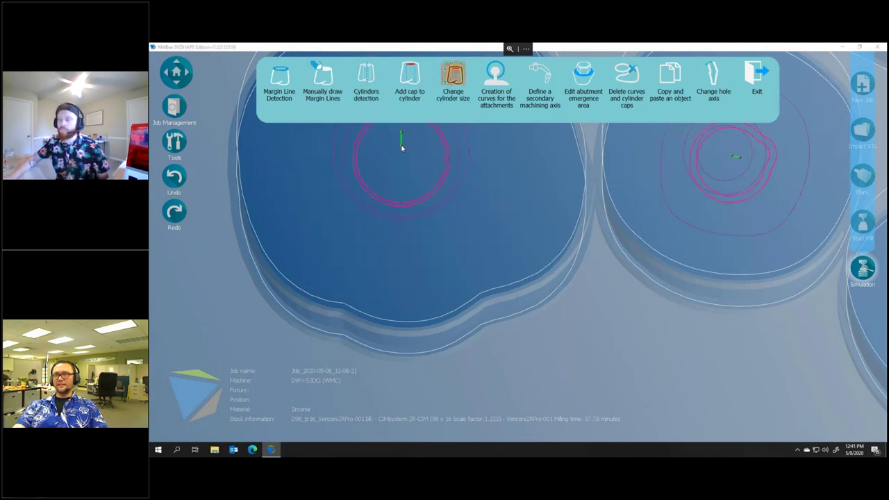
click(401, 147)
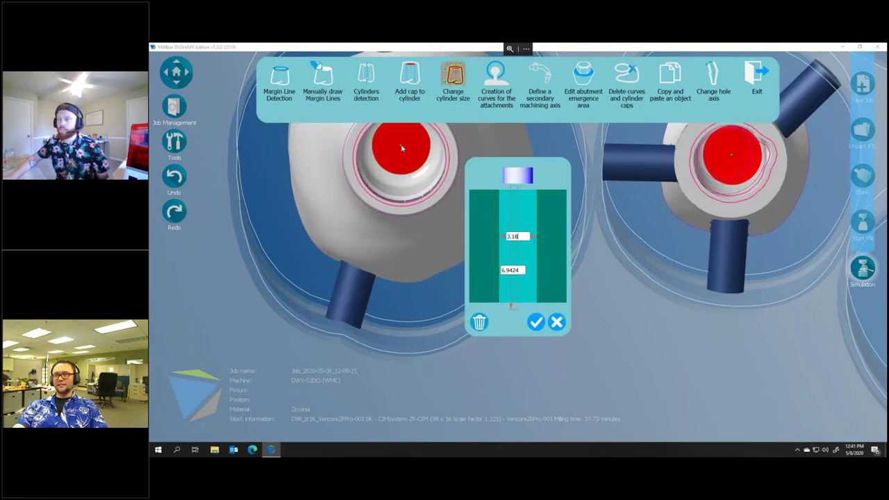
double_click(512, 270)
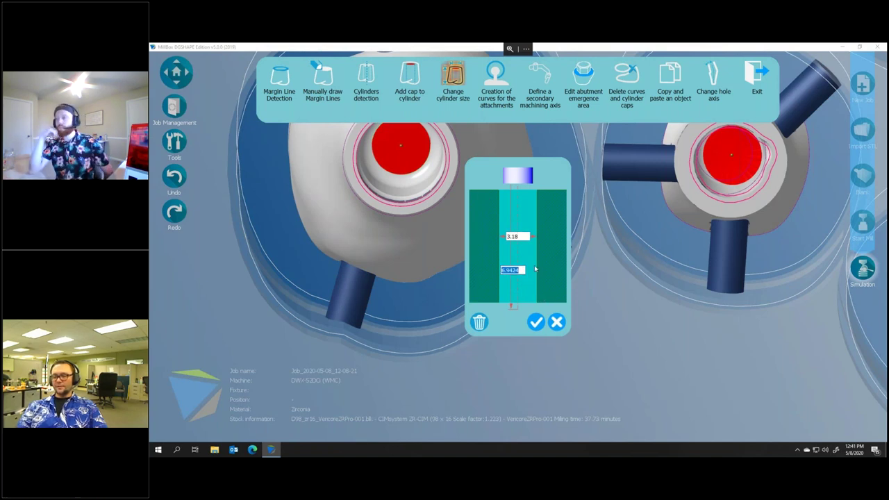
text(7.1)
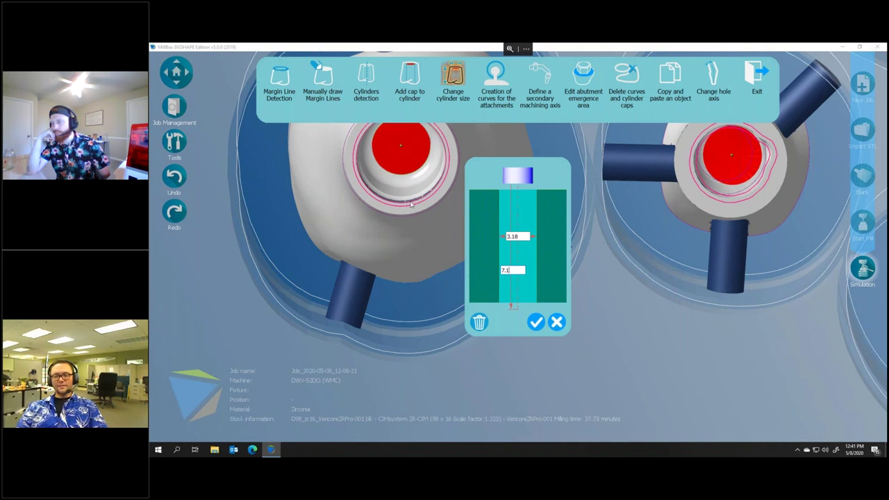
click(485, 319)
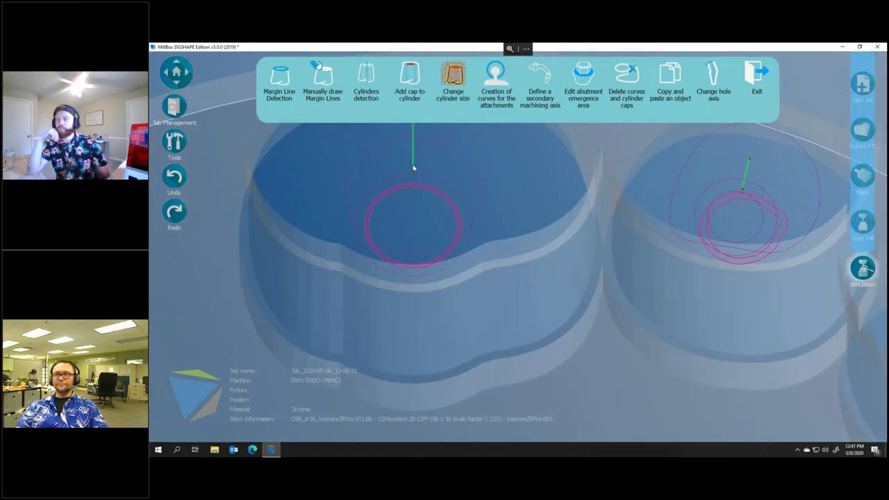
- Lengthen the crown's screw-channel cylinder further, first trying 7.8 and then applying 7.5
click(412, 167)
double_click(509, 269)
text(8)
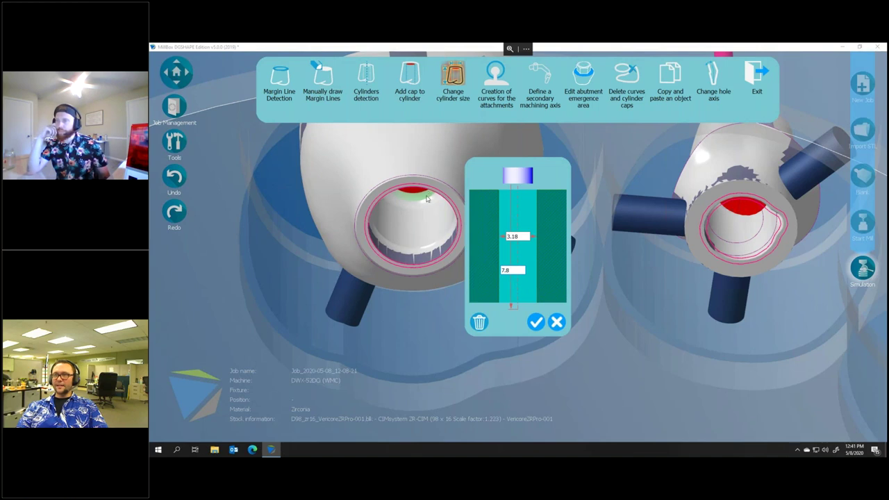
drag(520, 270, 506, 270)
text(5)
click(534, 323)
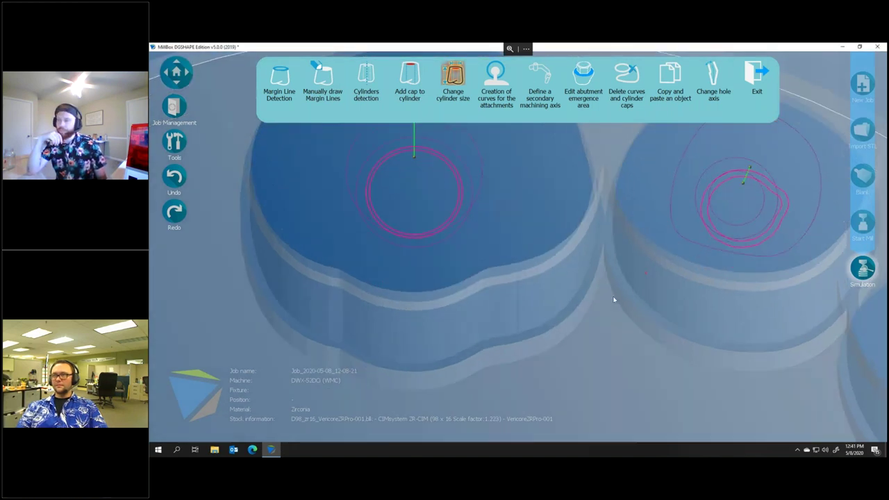
- Open the slotted abutment's cylinder size for editing, and disconnect the remote desktop session
click(744, 230)
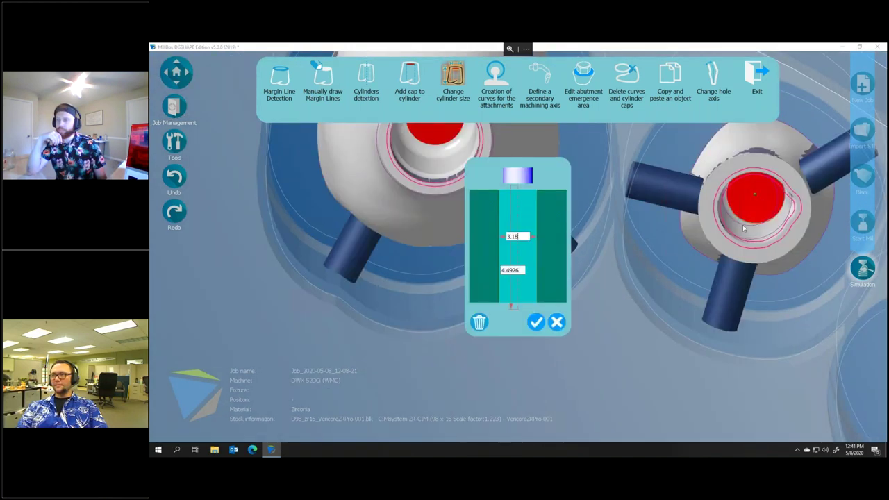
double_click(517, 270)
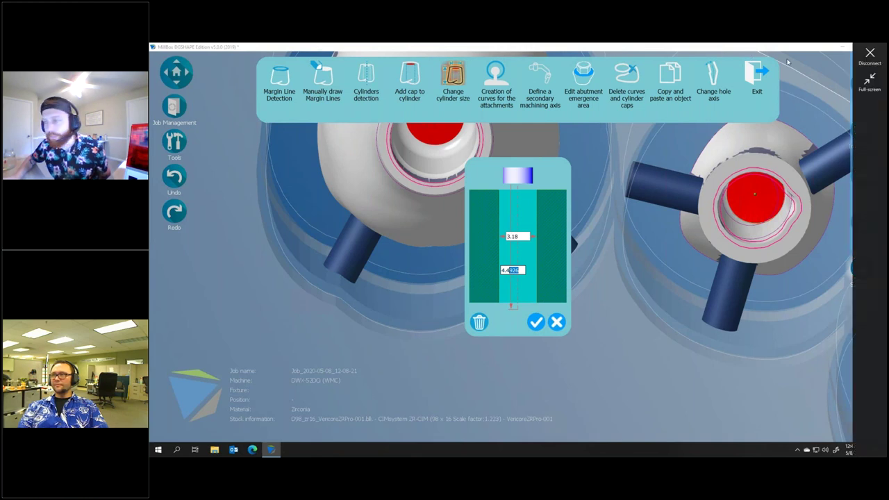
click(869, 54)
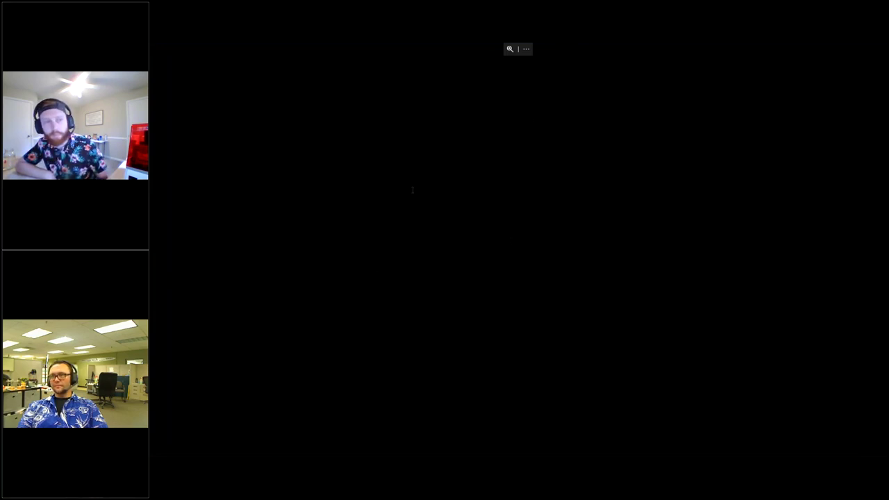
click(526, 48)
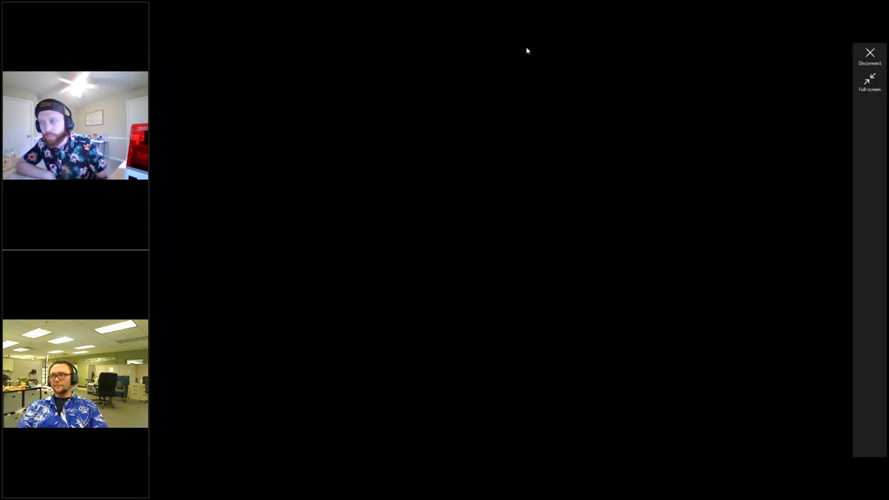
click(868, 54)
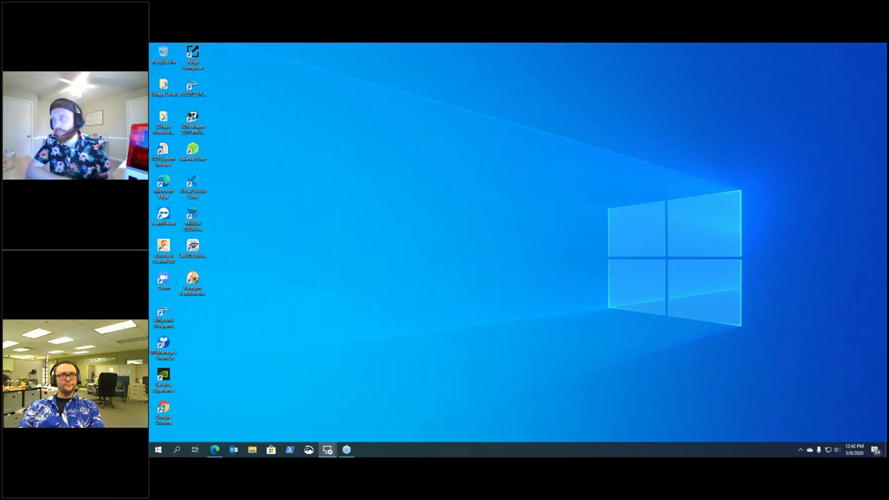
- Switch back to the Remote Desktop window showing the milling job and display it full-screen
click(327, 449)
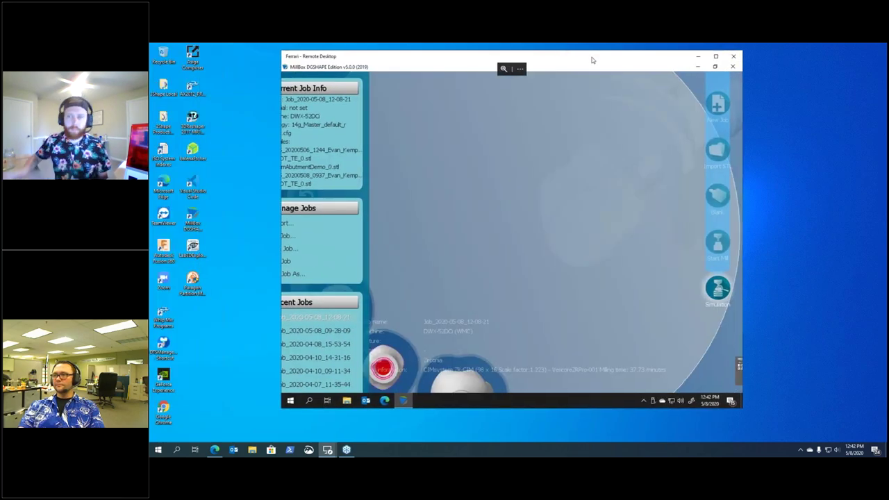
click(715, 56)
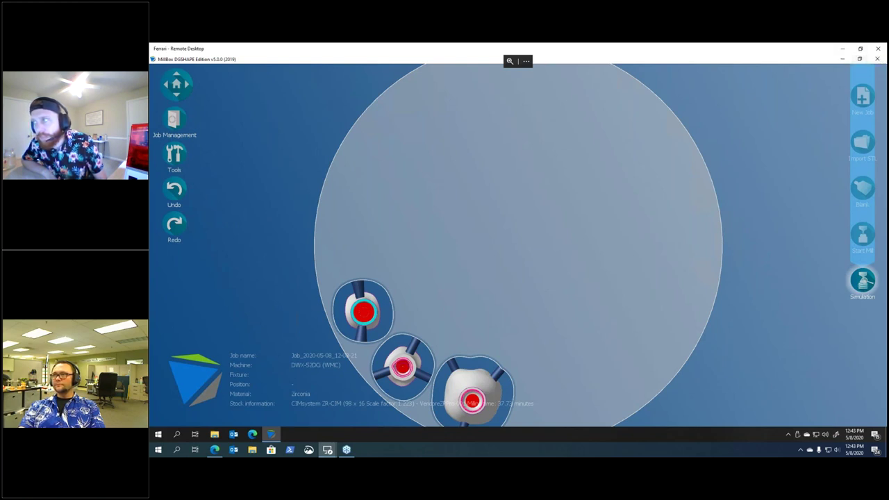
click(525, 61)
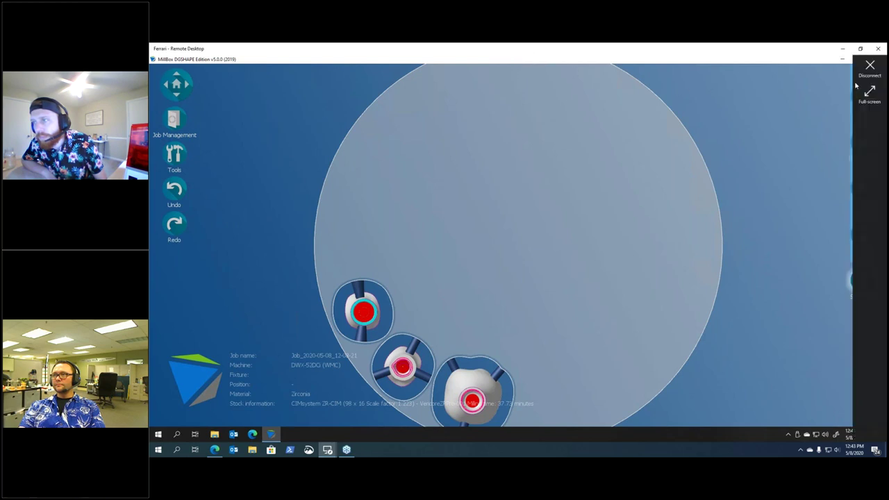
click(858, 96)
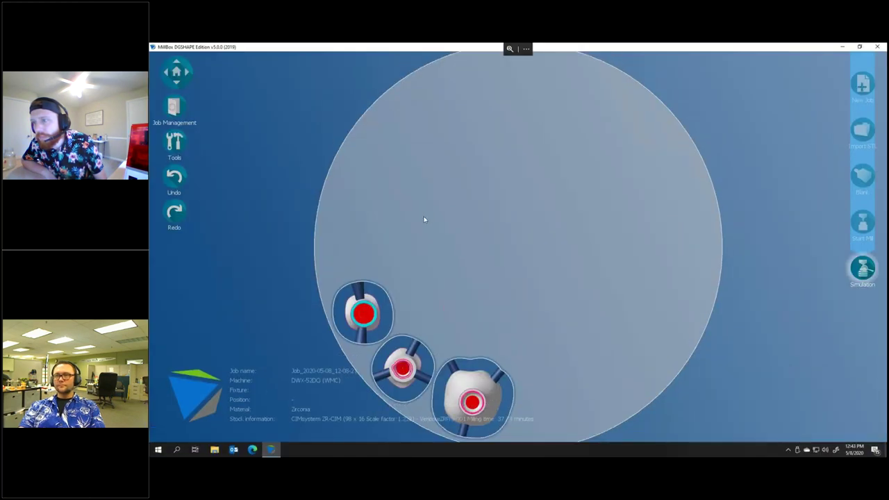
- Delete the regular abutment and the hybrid abutment from the disc, confirming the deletions
drag(585, 294, 659, 196)
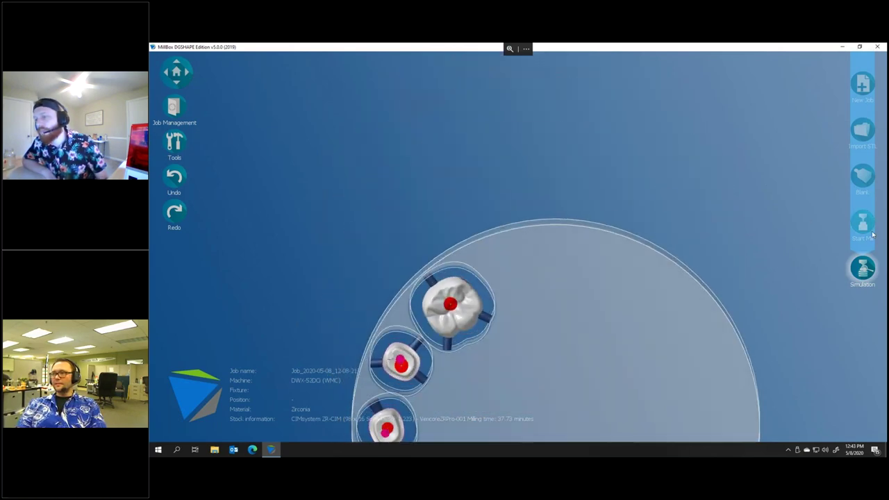
drag(571, 151, 566, 108)
click(405, 324)
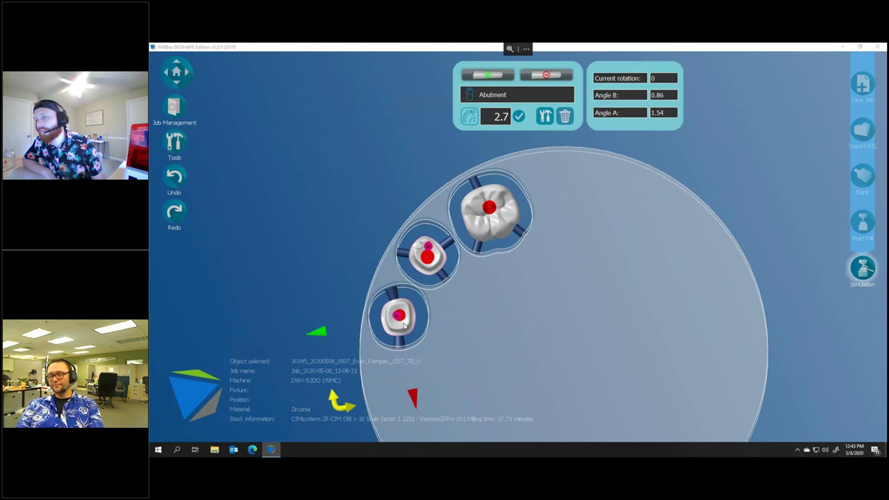
key(Delete)
click(568, 287)
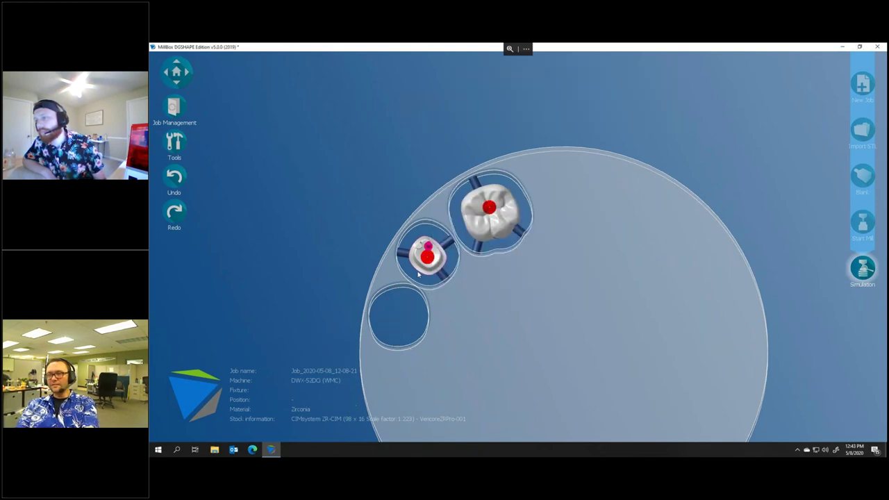
click(438, 264)
key(Delete)
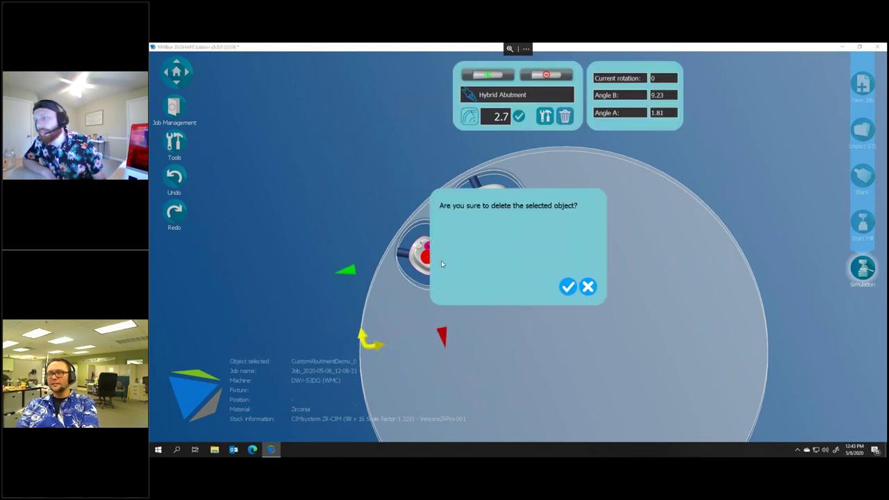
click(567, 286)
drag(636, 149, 625, 193)
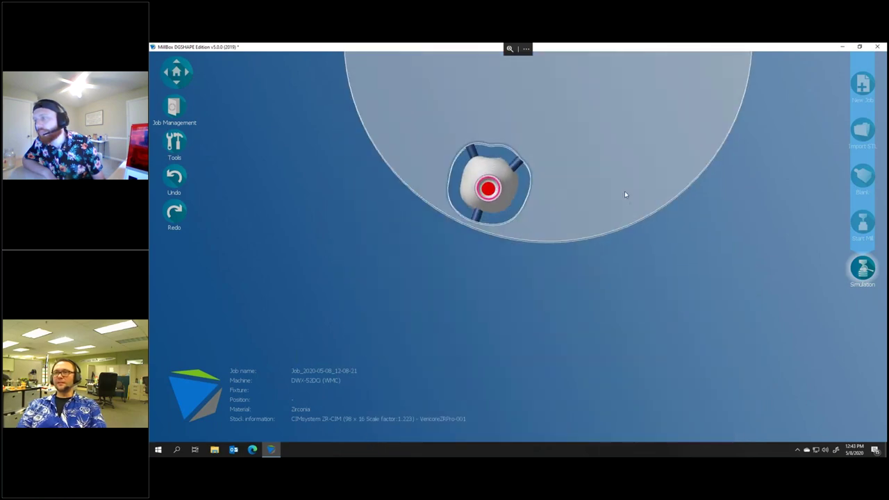
scroll(505, 195, up, 5)
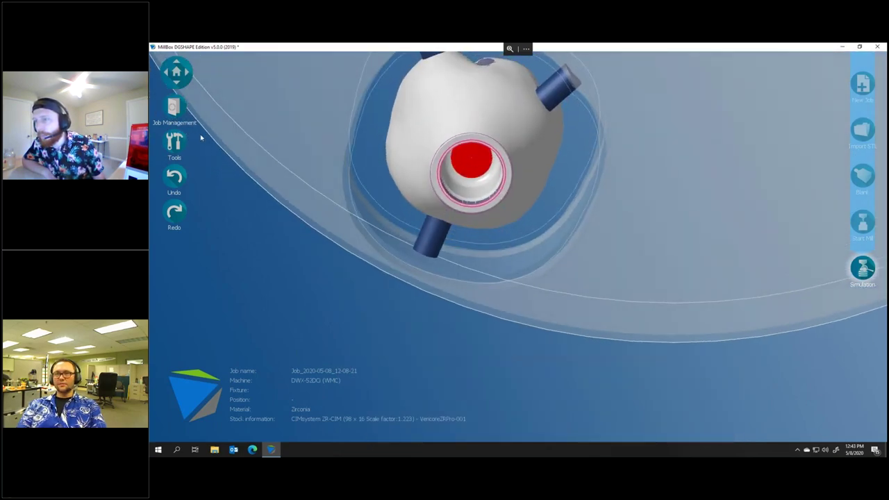
click(175, 142)
click(280, 230)
click(466, 165)
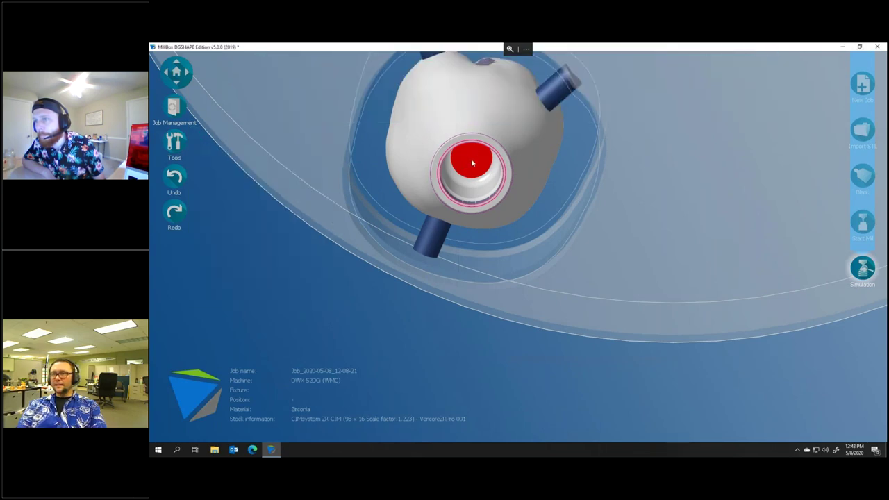
- Use Change cylinder size to set the length of the crown's screw-channel cylinder to 7.5
scroll(472, 156, up, 5)
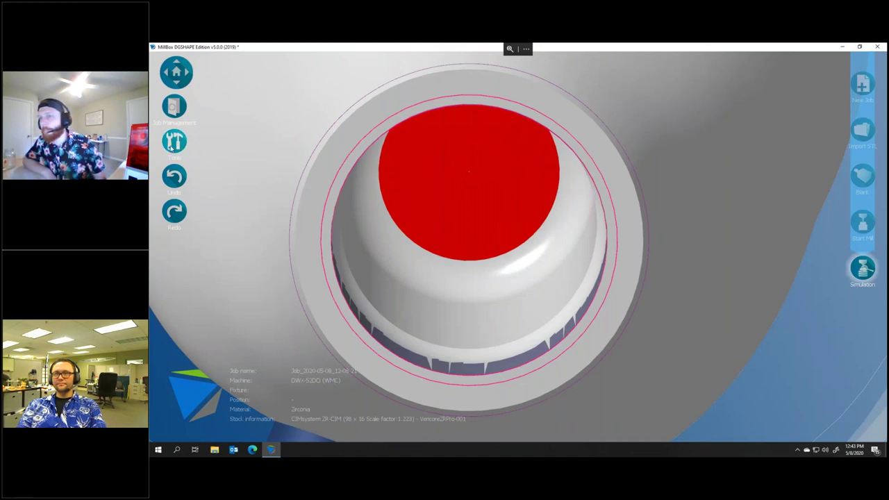
click(175, 141)
click(276, 227)
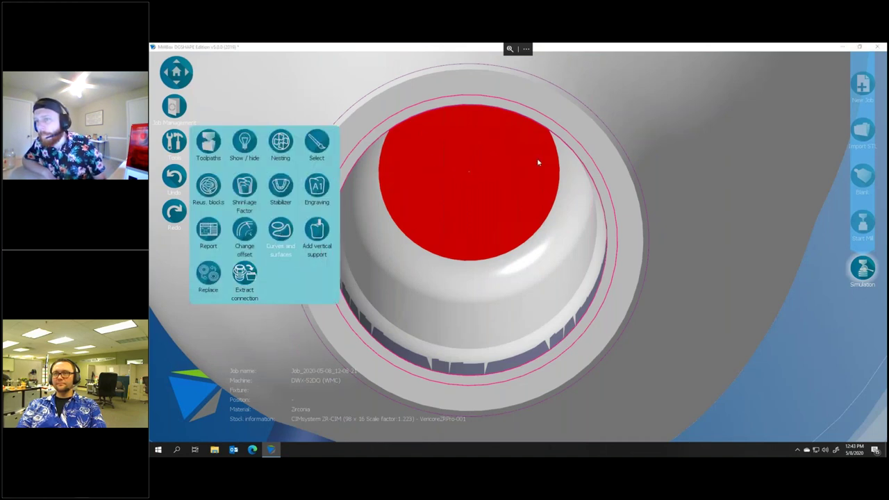
click(467, 97)
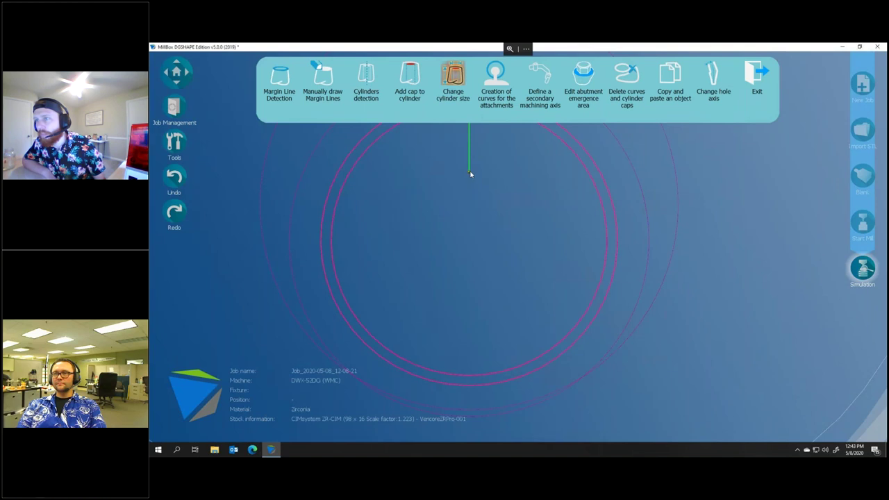
click(502, 270)
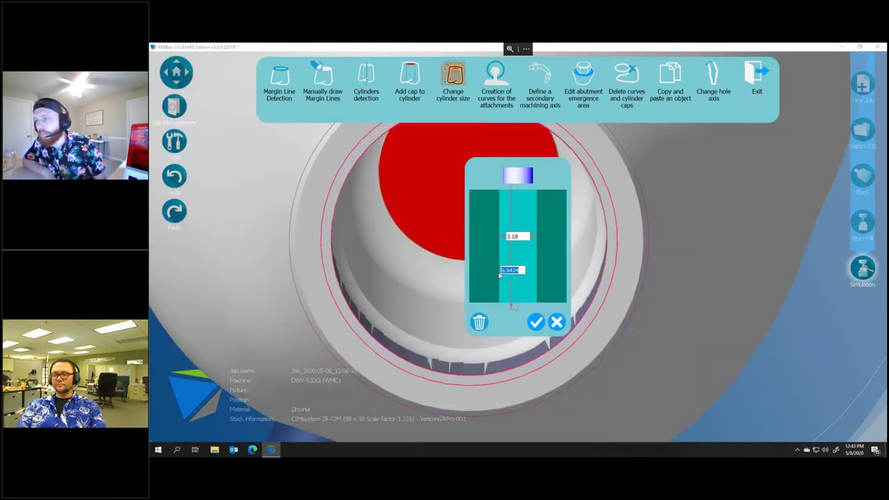
key(Delete)
key(Delete)
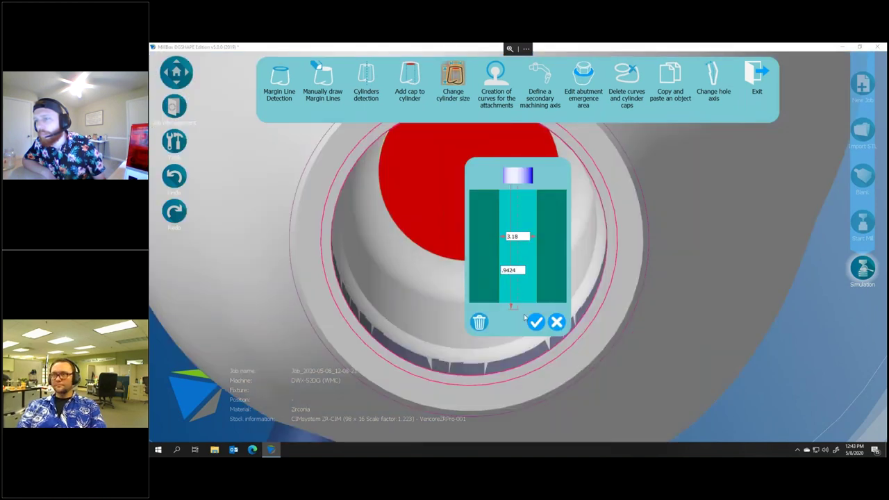
text(.)
double_click(517, 270)
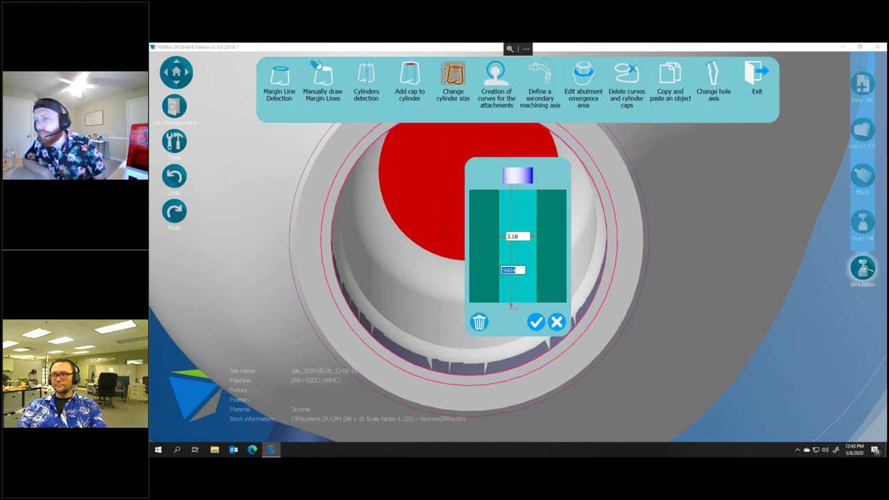
key(BackSpace)
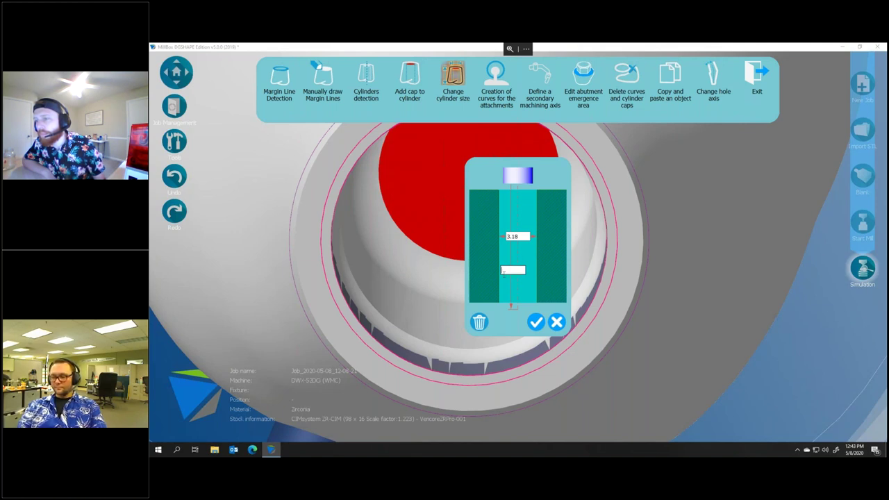
text(2.5)
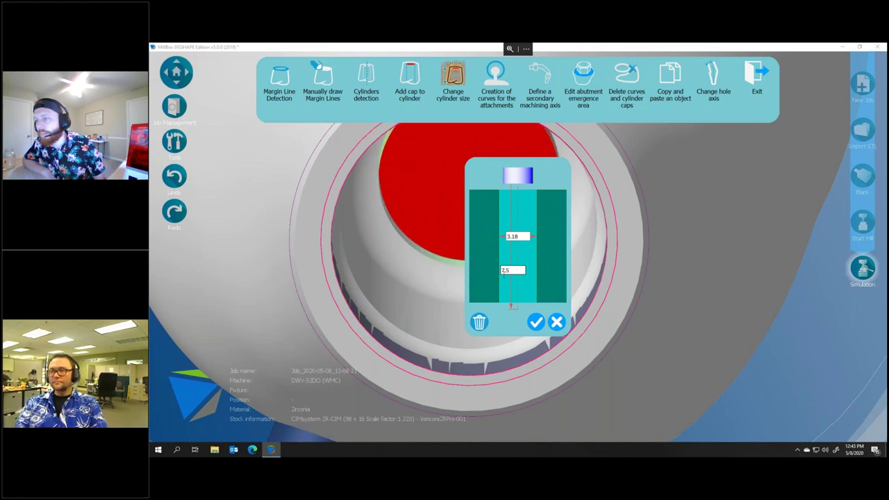
click(535, 321)
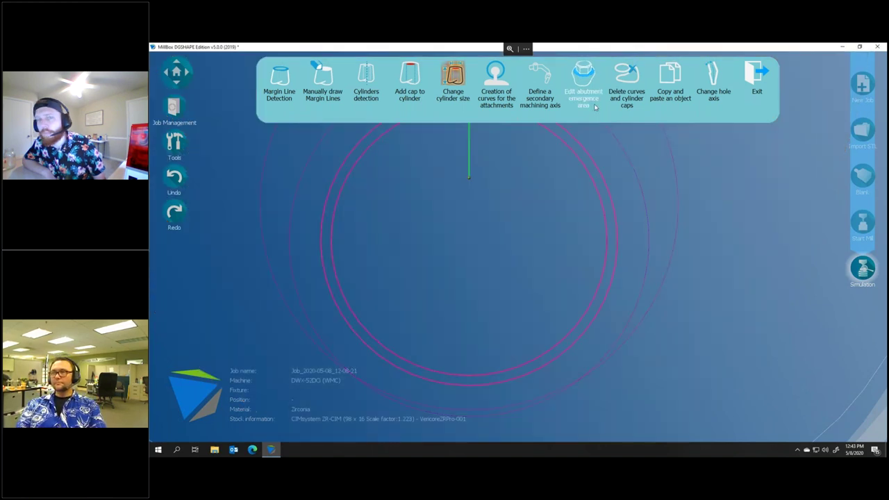
scroll(667, 219, up, 3)
scroll(689, 172, down, 2)
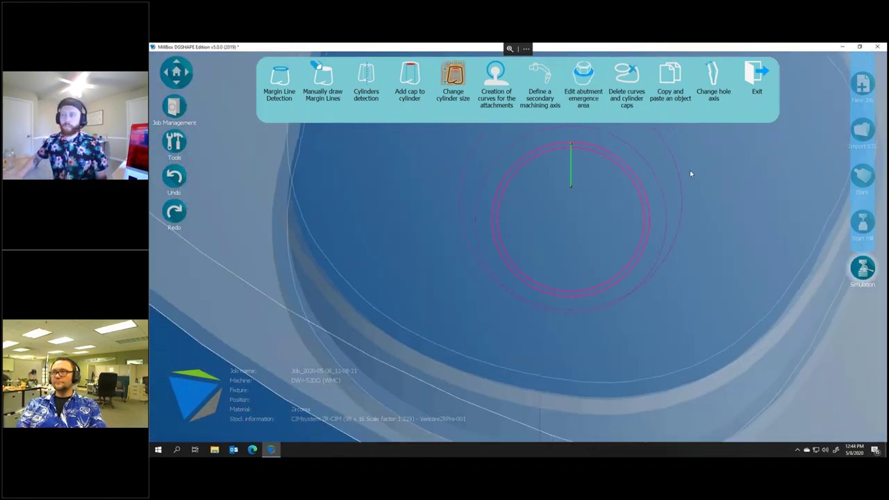
- Calculate and save the crown's toolpath using Internal Cavity Finishing - 3+2 and Remove Rest Material Inside the Cavity, accepting the tools table and overwriting the archived blank
scroll(695, 171, down, 3)
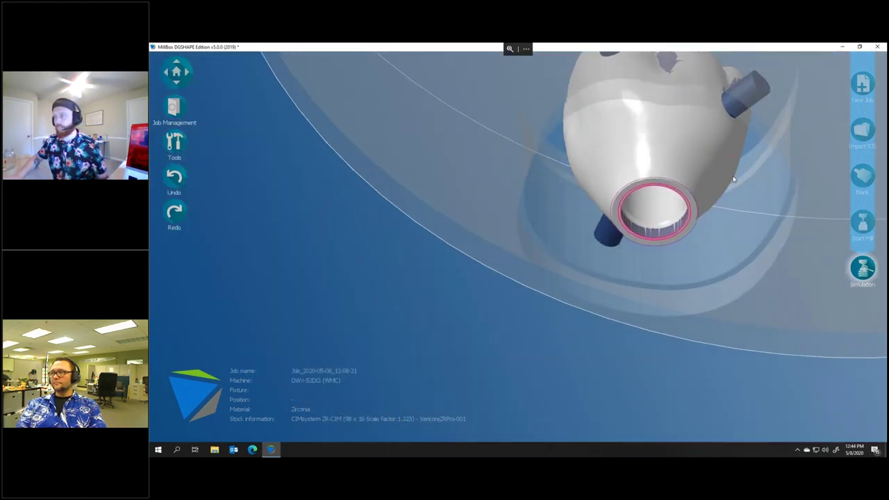
click(862, 222)
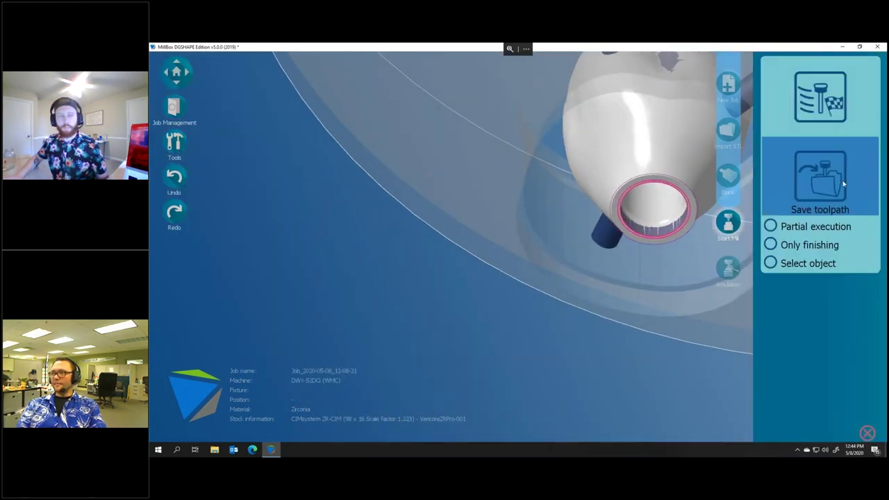
click(821, 177)
click(776, 223)
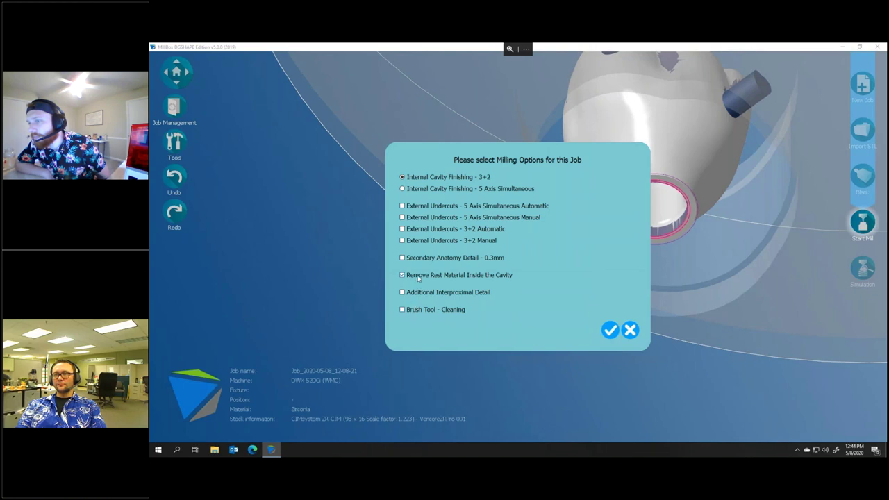
click(610, 330)
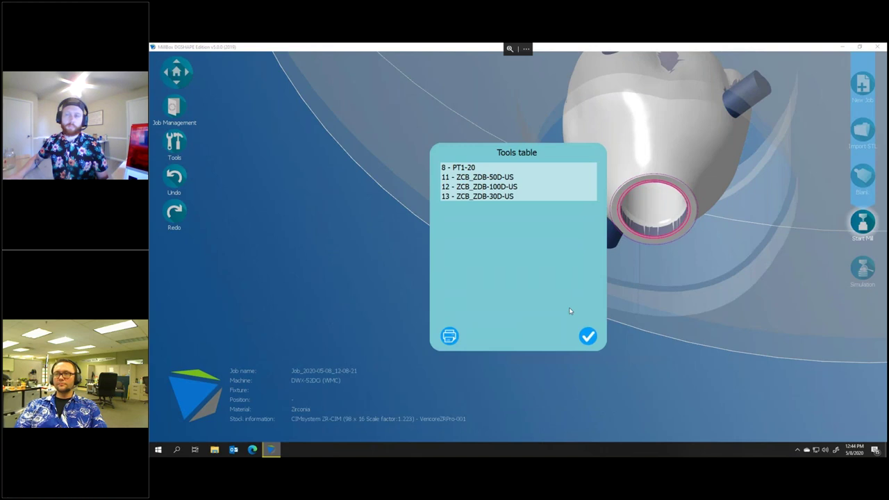
click(587, 336)
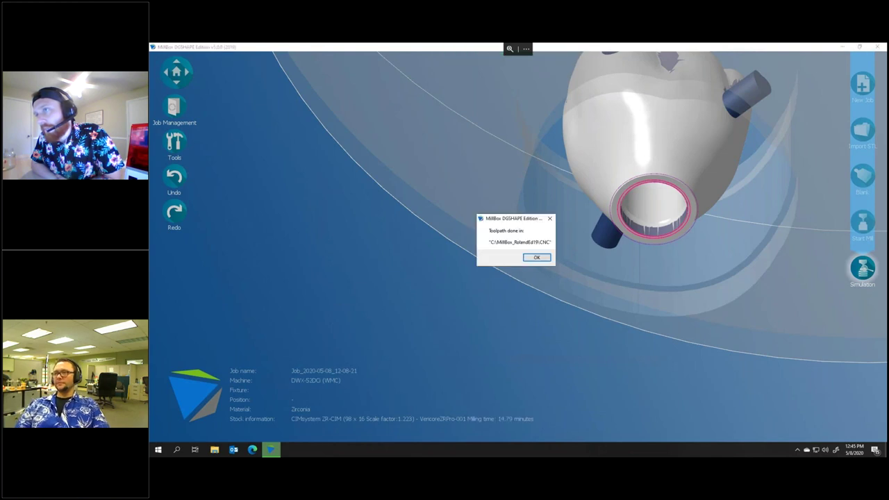
click(538, 257)
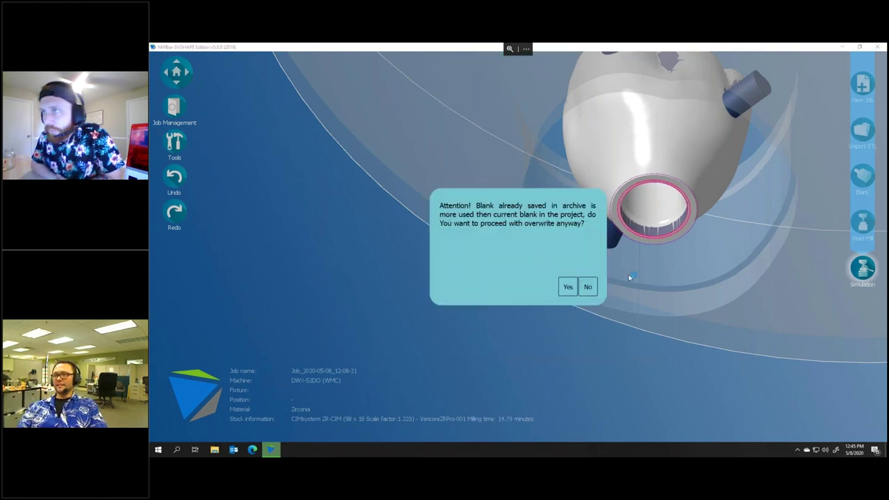
click(568, 287)
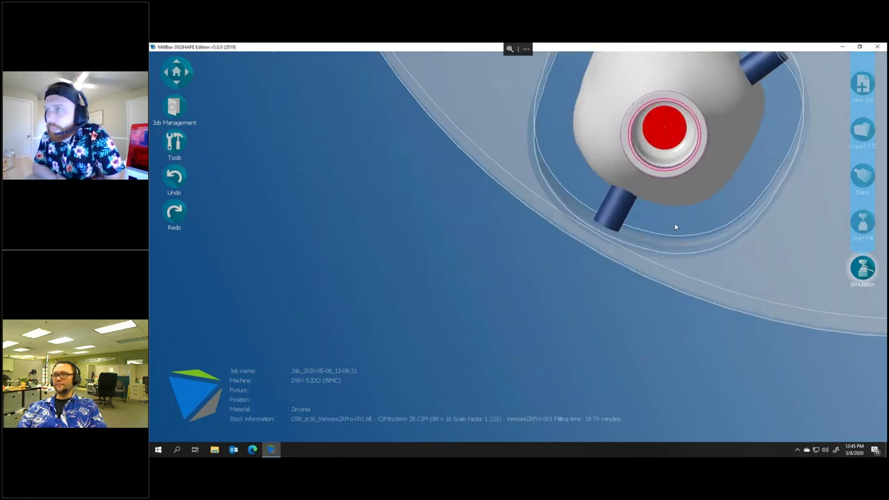
- Show the residual material on the crown and inspect the screw channel from the underside and the chewing surface
click(863, 267)
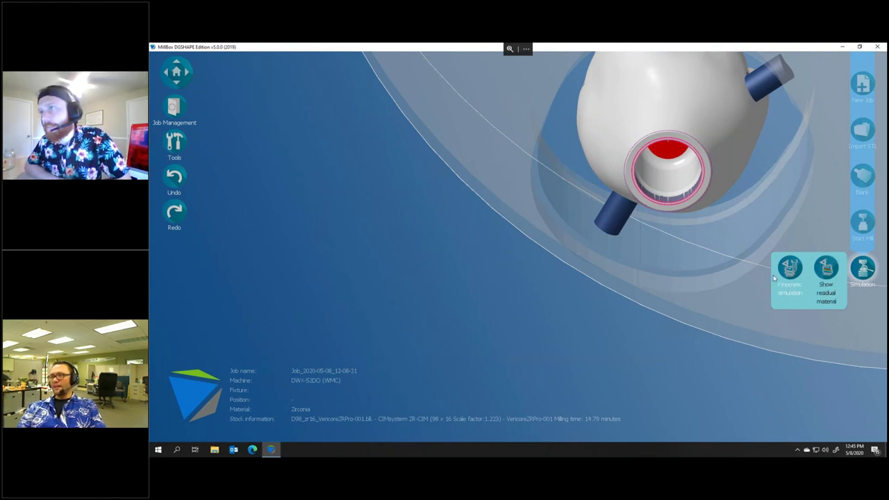
click(832, 272)
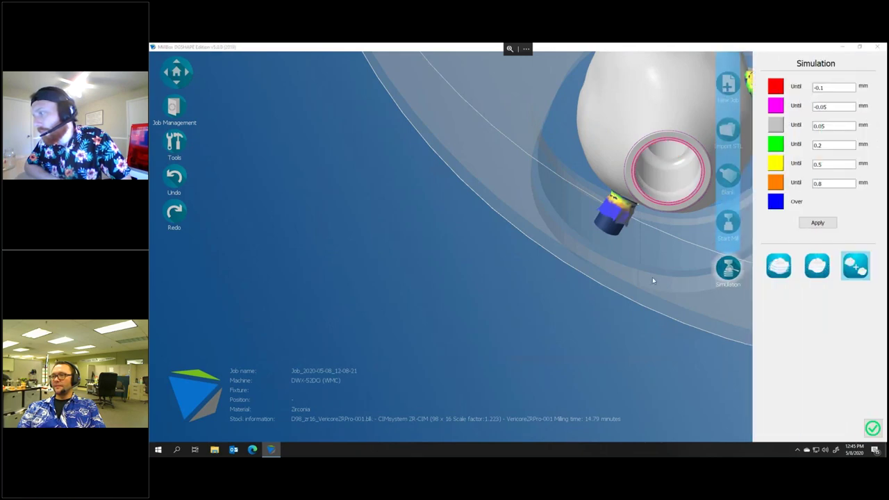
drag(633, 245, 564, 227)
right_drag(564, 228, 465, 185)
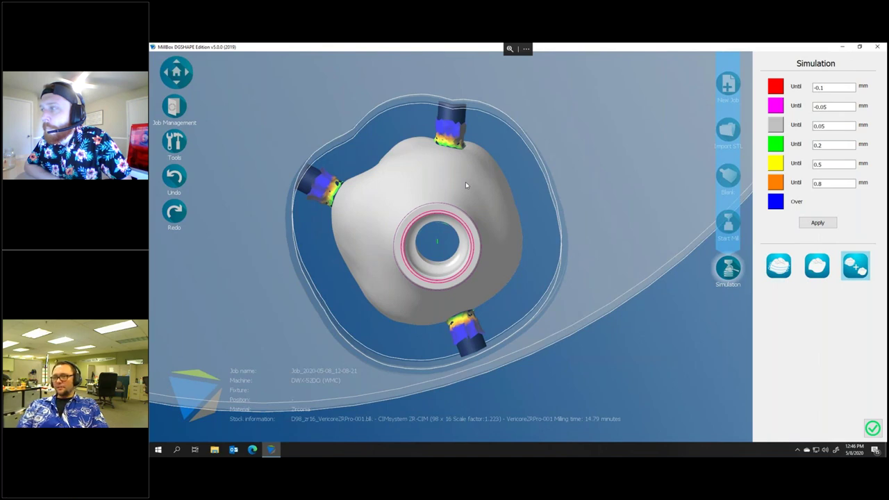
drag(482, 165, 439, 257)
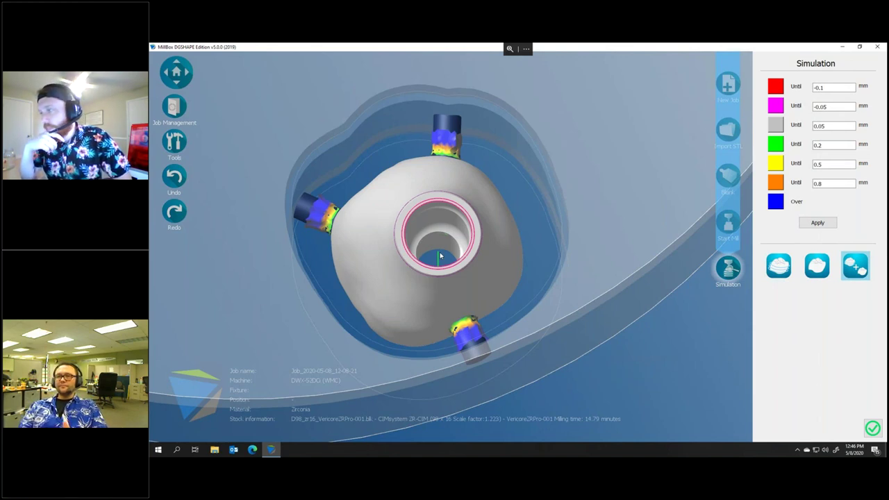
drag(522, 230, 553, 349)
scroll(532, 213, down, 5)
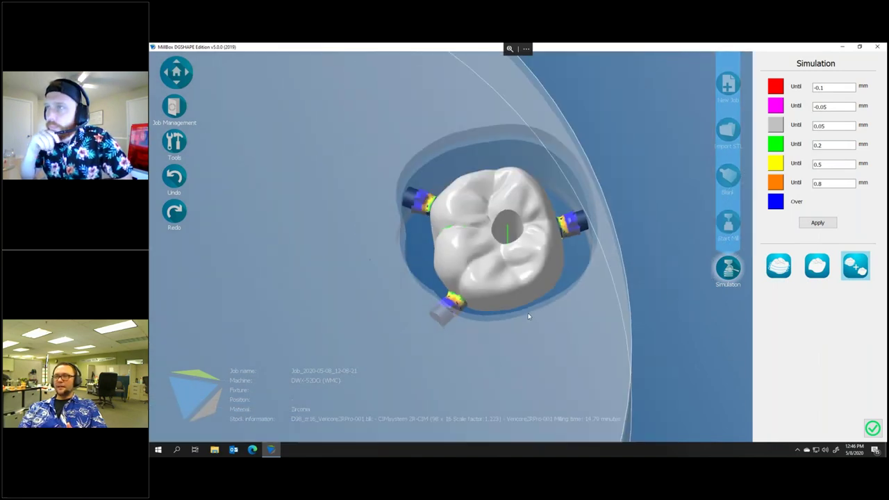
mouse_move(528, 316)
mouse_down()
mouse_move(521, 319)
mouse_move(525, 312)
mouse_up()
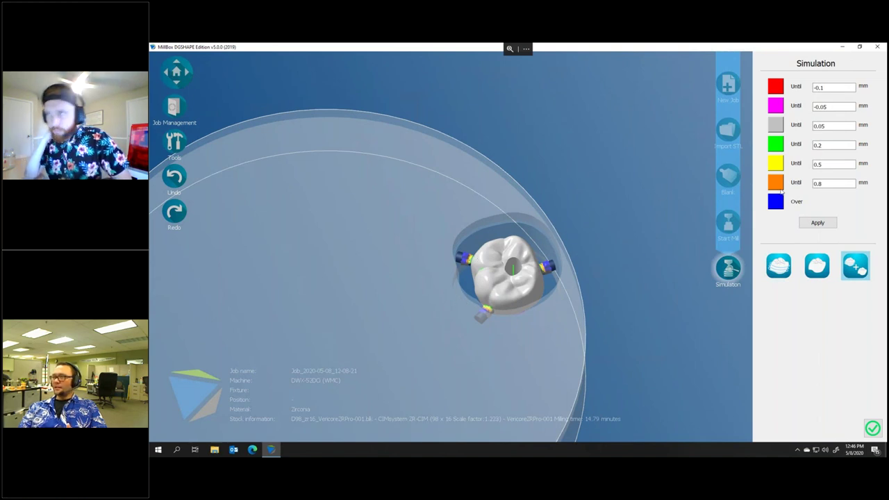
- Examine the crown and its connectors inside the disc from the side and the underside, and close the simulation
drag(627, 257, 693, 178)
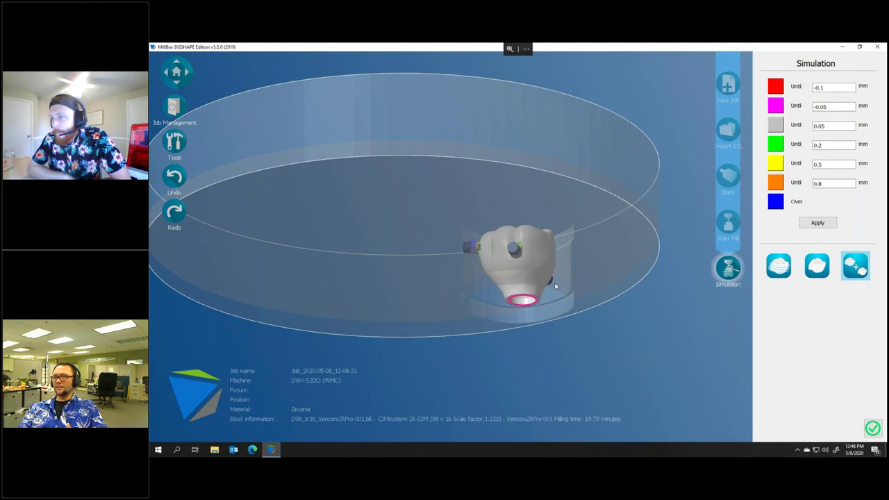
drag(554, 282, 548, 270)
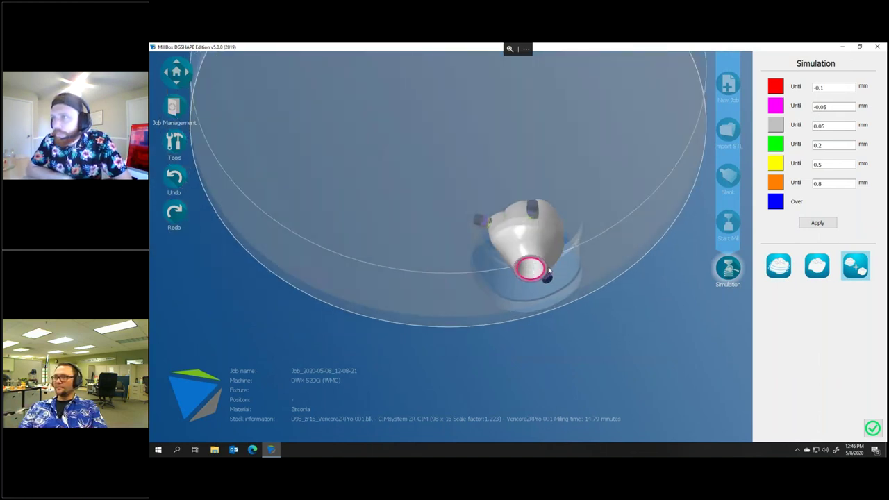
drag(525, 185, 527, 270)
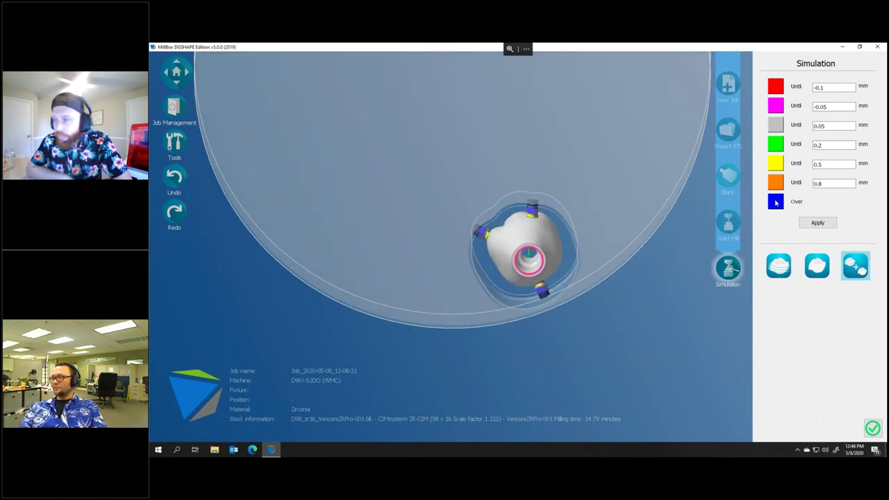
drag(591, 284, 492, 234)
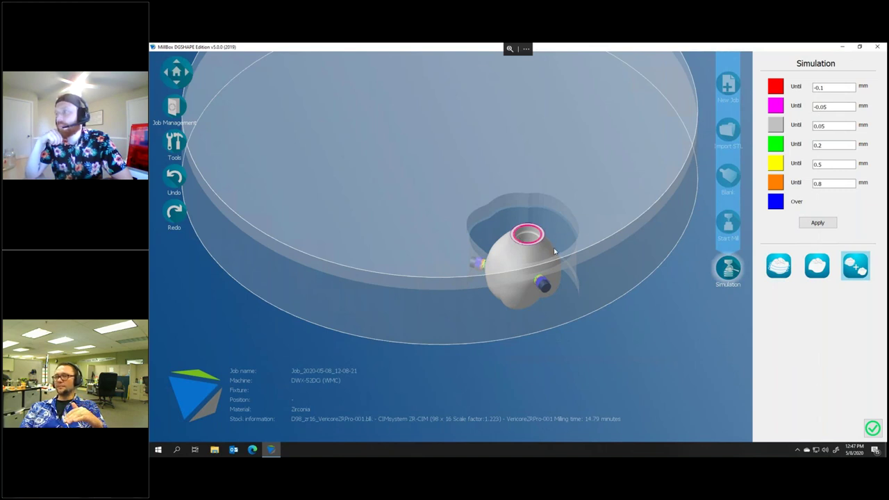
drag(554, 251, 545, 252)
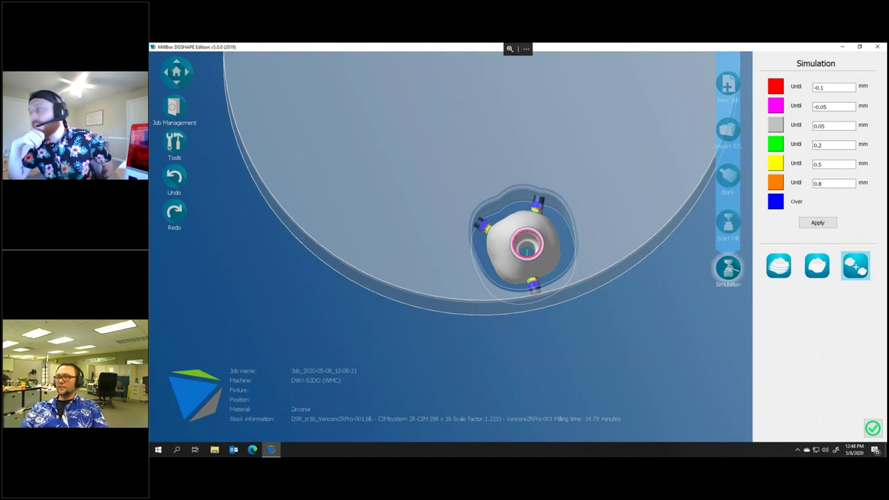
click(872, 428)
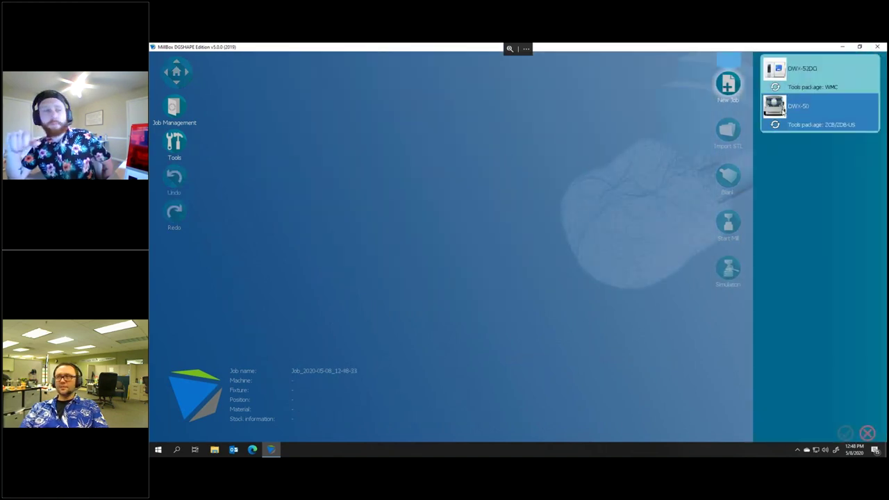
- Set up a new job for the DWX-52DG machine with Zirconia as the material
click(785, 78)
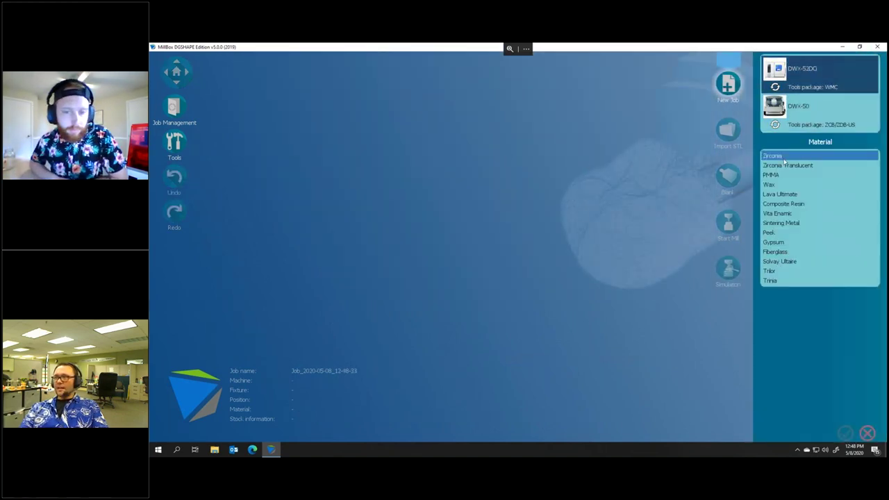
click(784, 165)
click(777, 155)
click(819, 322)
click(845, 431)
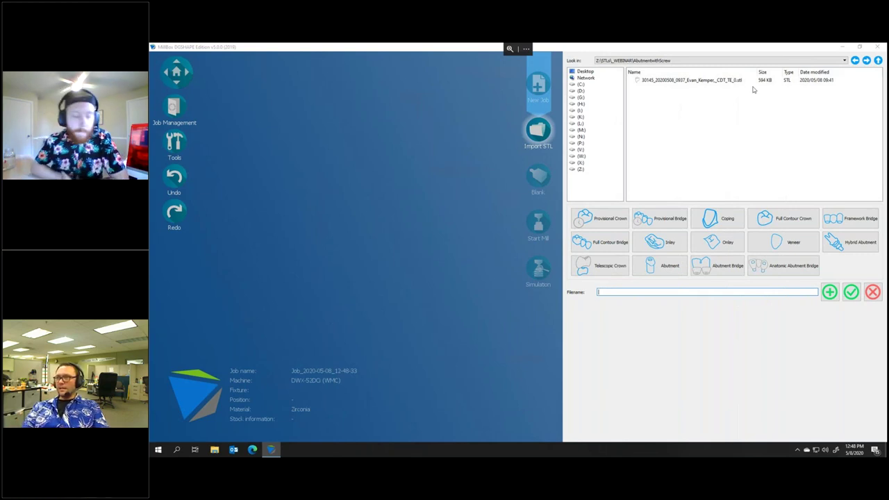
- Browse the STL import to the SCREW RETAINED BRIDGE folder under C:\MillBox_RolandEd19\stl
click(878, 61)
click(877, 60)
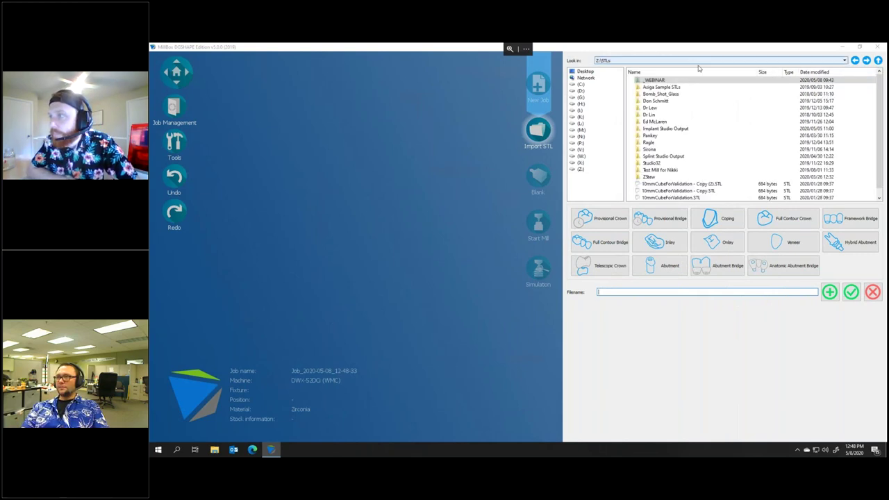
click(582, 84)
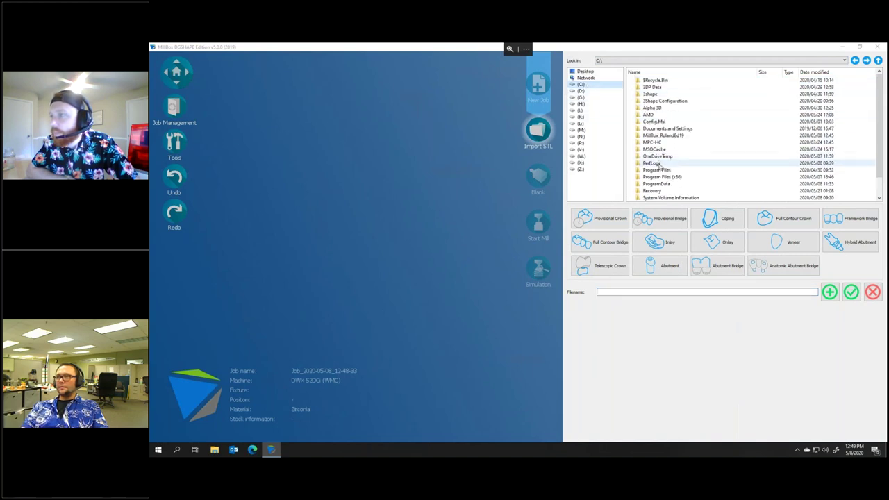
double_click(663, 135)
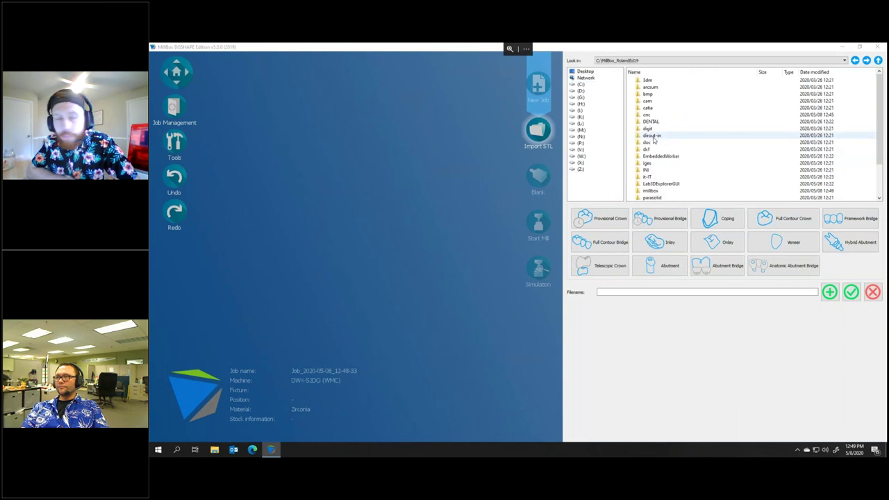
double_click(649, 180)
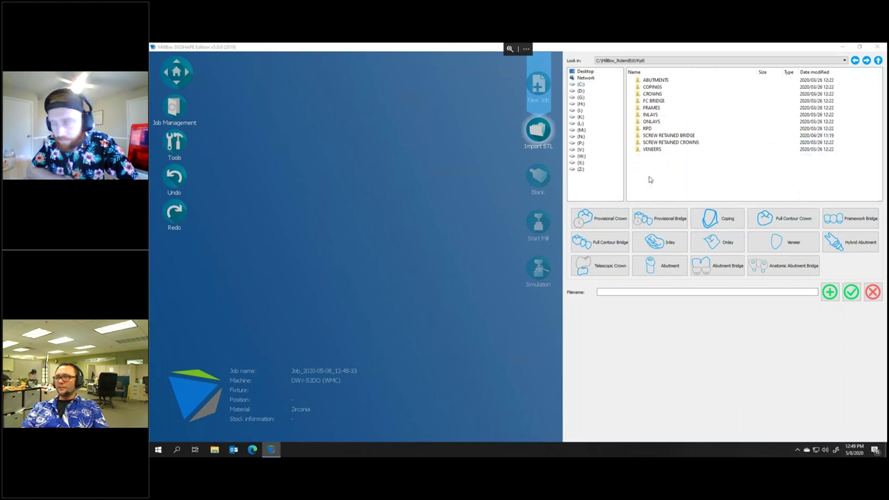
double_click(666, 136)
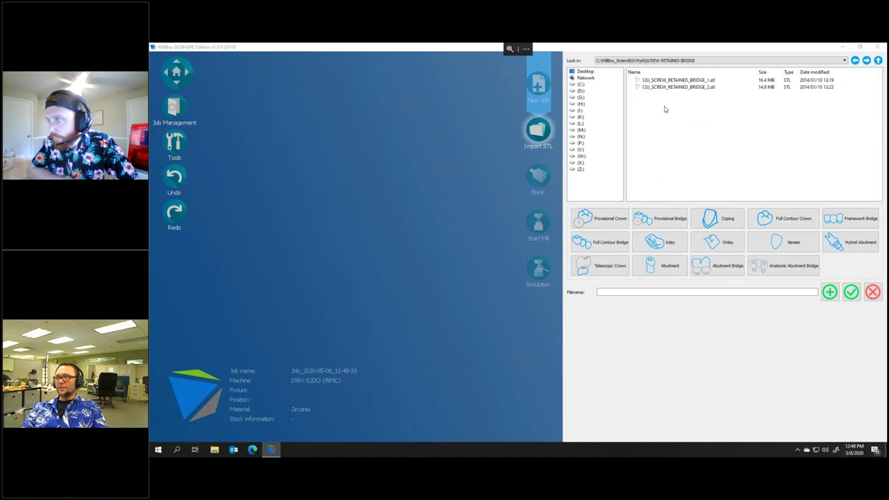
- Import 12U_SCREW_RETAINED_BRIDGE_1.stl as a Hybrid Abutment
click(666, 82)
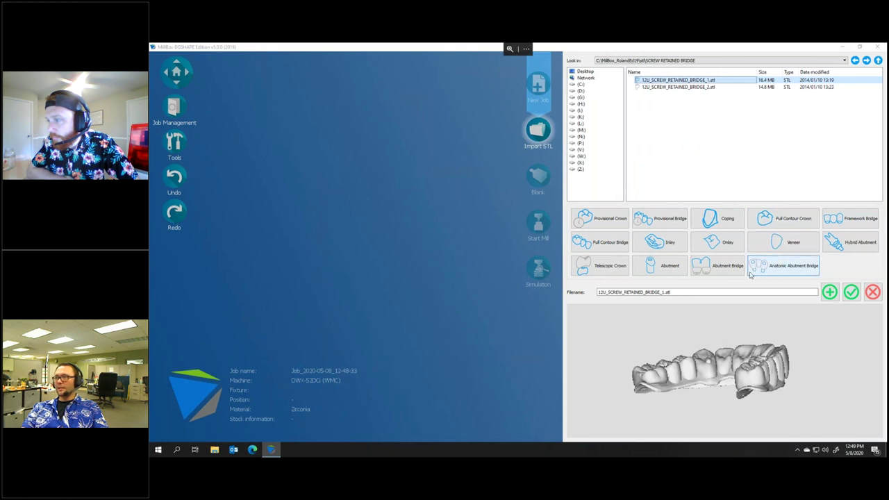
click(848, 247)
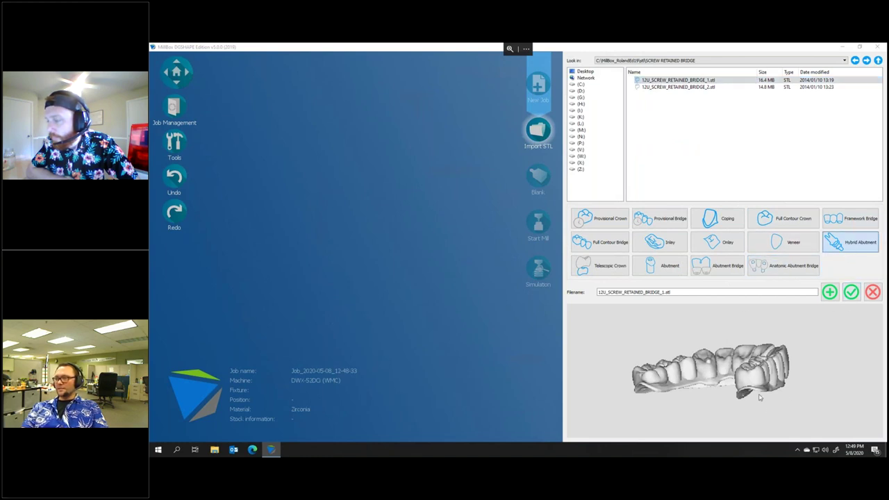
click(850, 294)
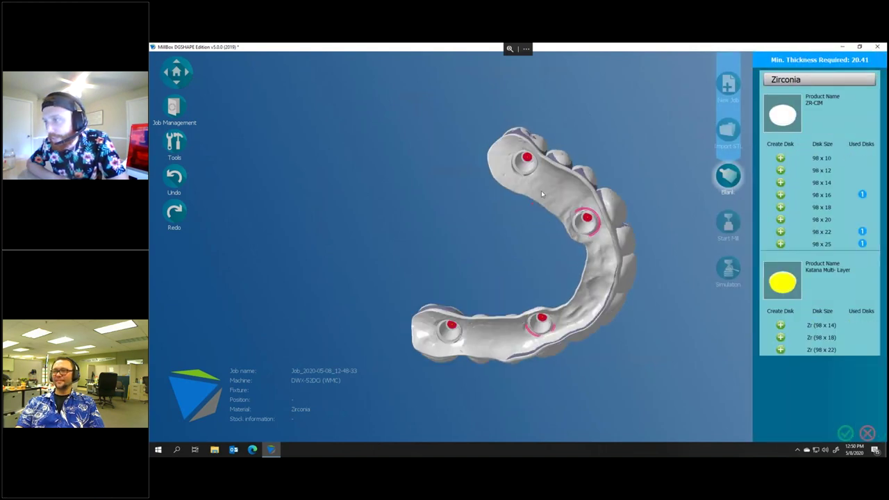
scroll(569, 174, up, 5)
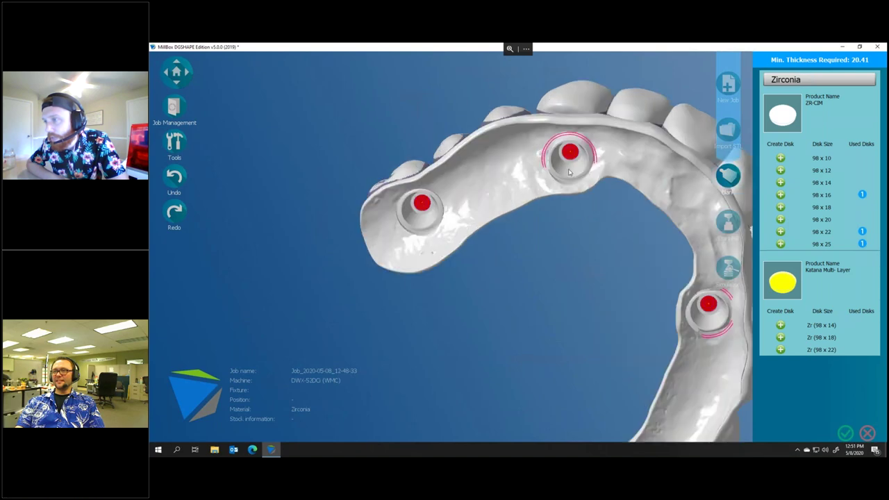
scroll(570, 176, down, 3)
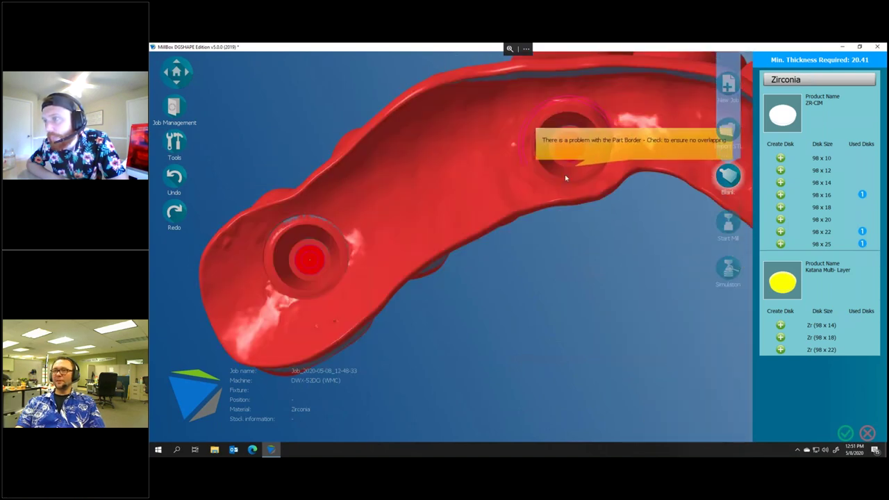
scroll(566, 184, down, 5)
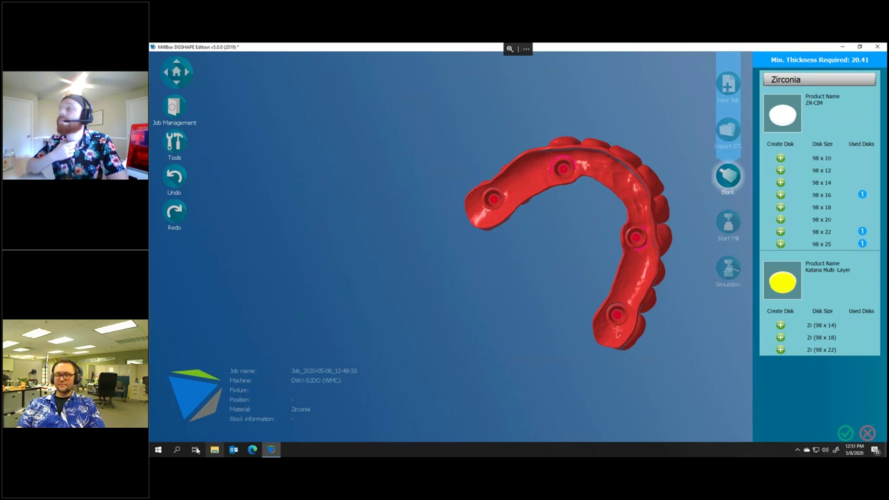
- Switch to File Explorer and open the stl folder inside C:\MillBox_RolandEd19 to show the sample restorations
click(214, 449)
click(339, 343)
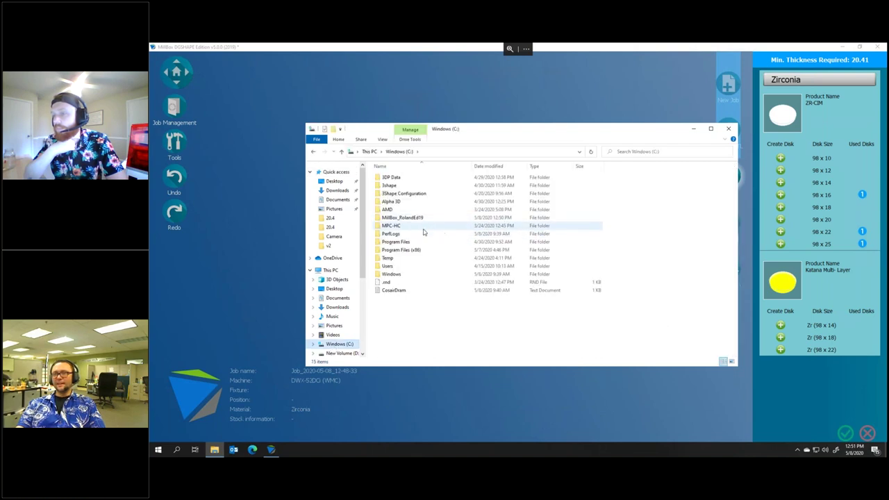
double_click(424, 217)
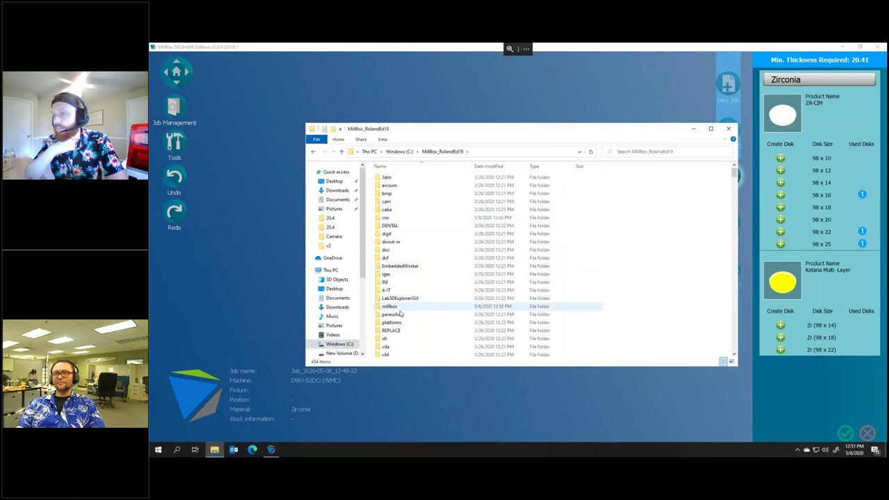
double_click(386, 338)
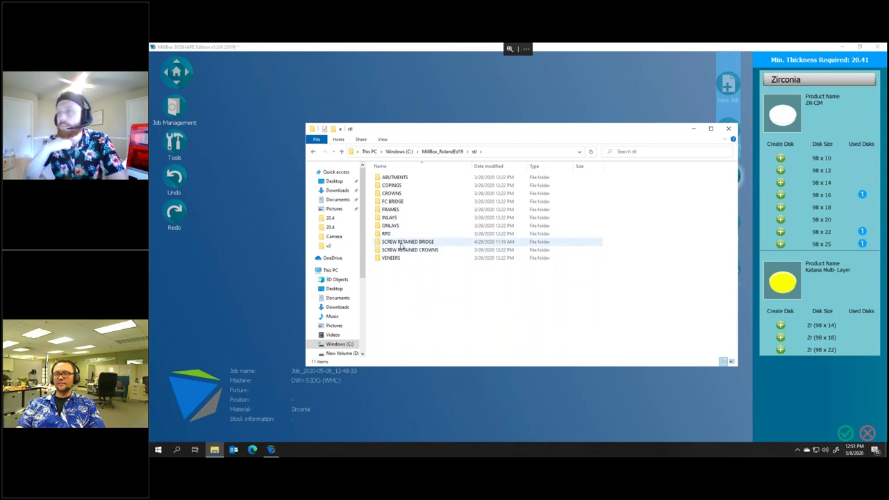
- Open the SCREW RETAINED BRIDGE folder to view its sample files, and close File Explorer to return to MillBox
double_click(409, 242)
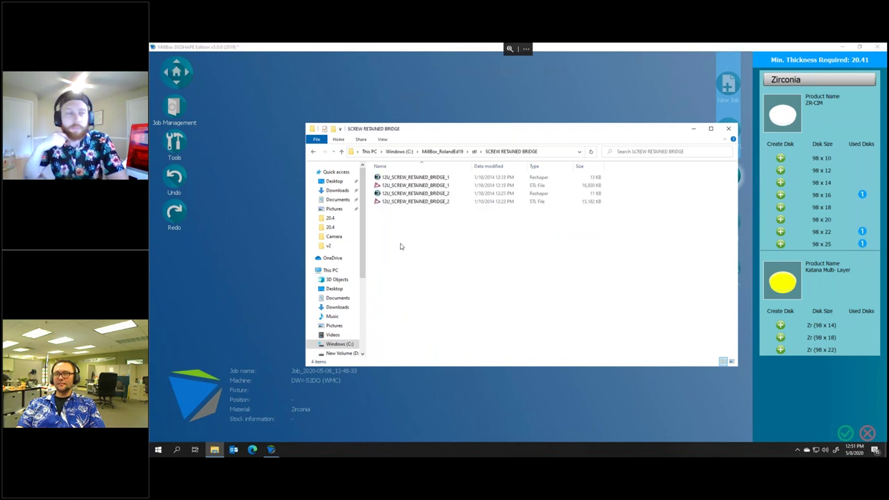
click(729, 130)
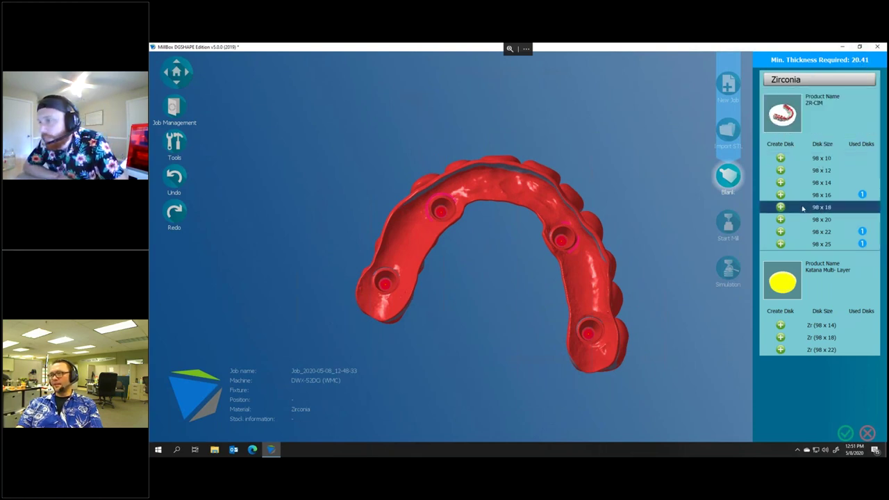
- Preview the used 98 x 22 ZR-CIM disk to check whether the bridge fits, and return to the disk list
click(862, 231)
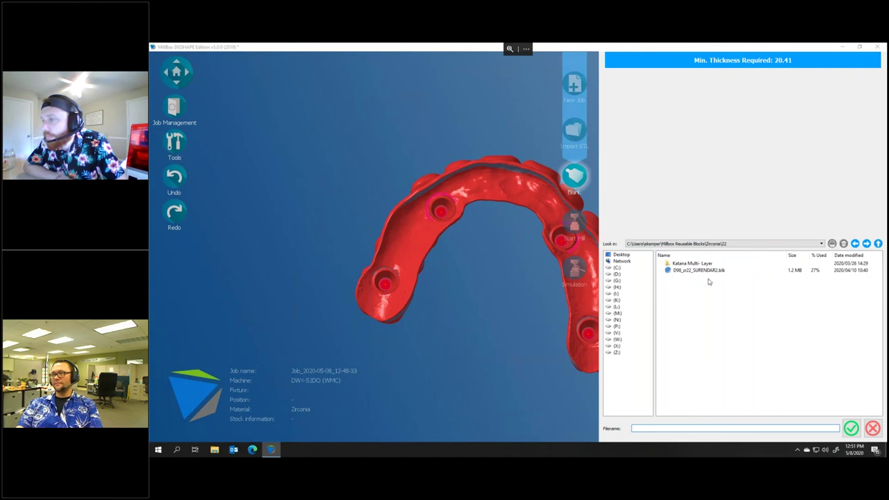
click(708, 272)
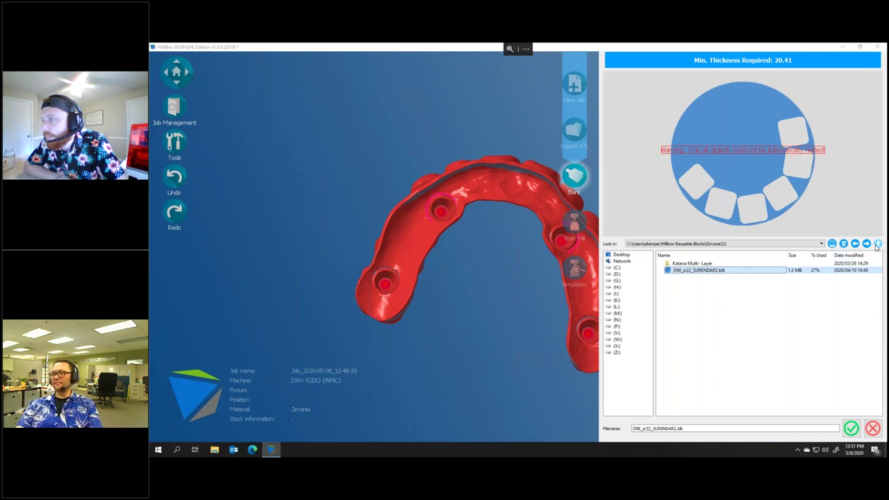
click(872, 428)
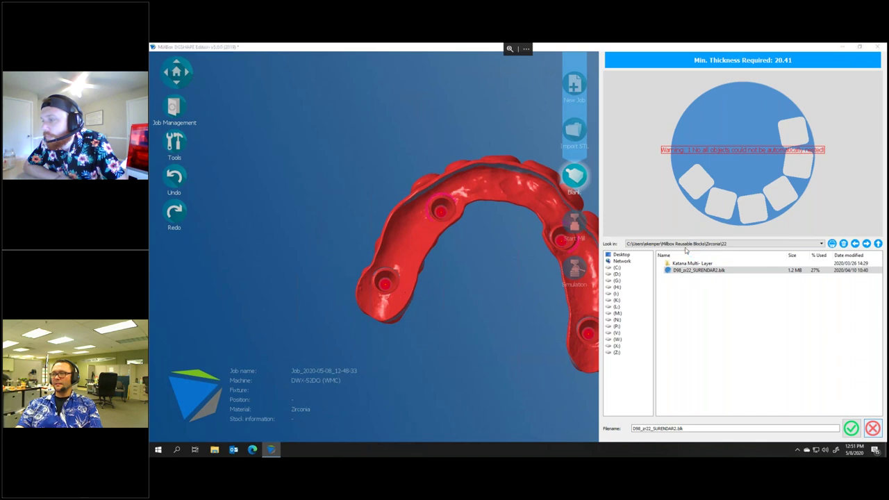
- Create a new 98 x 22 ZR-CIM zirconia disk with scale factor 1.234 and the blank name DEMO
click(781, 231)
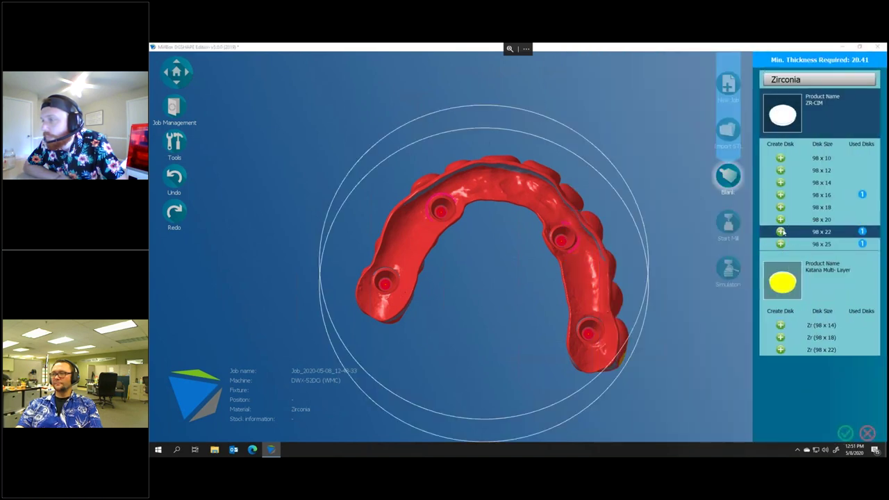
click(747, 210)
drag(748, 210, 742, 209)
click(743, 210)
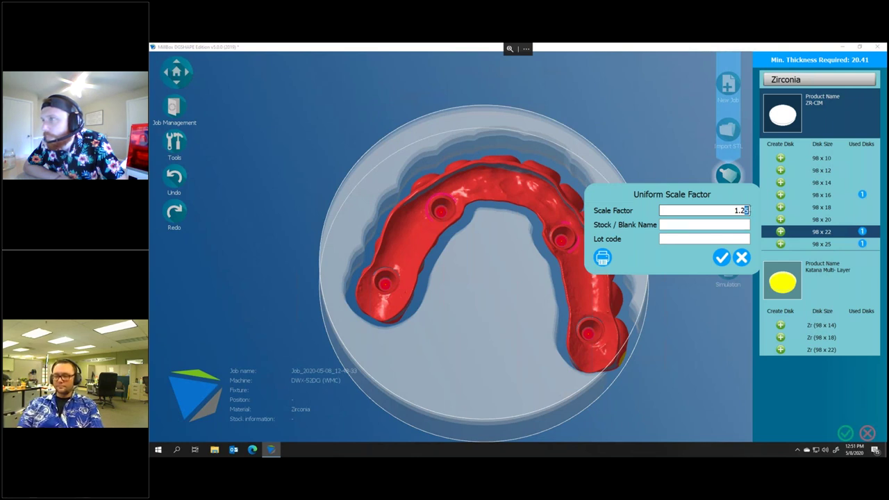
key(BackSpace)
text(34)
click(747, 223)
text(DEMO)
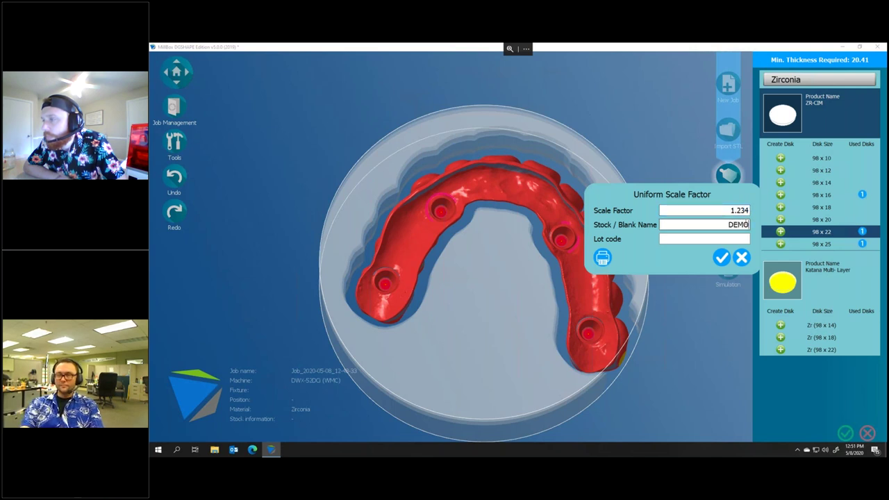
click(721, 257)
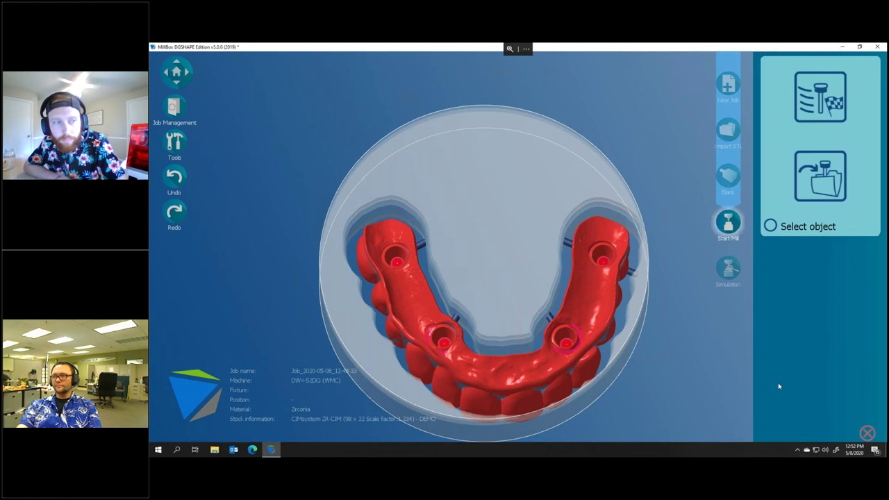
- Close the milling options and inspect the bridge's placement, border and rotation values in the disk
click(866, 433)
drag(538, 347, 540, 387)
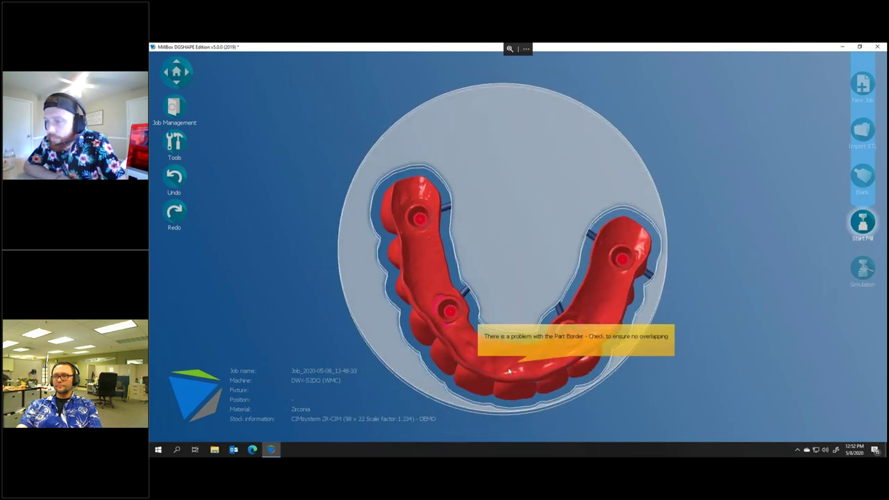
click(508, 372)
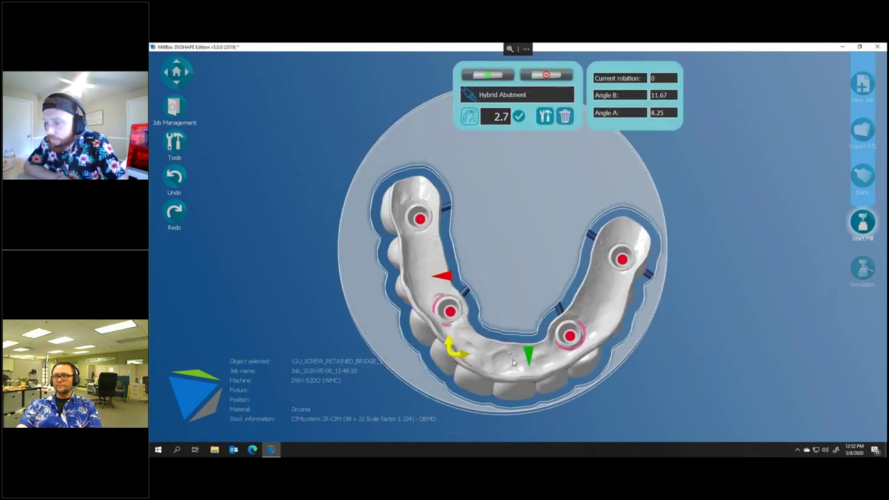
click(472, 262)
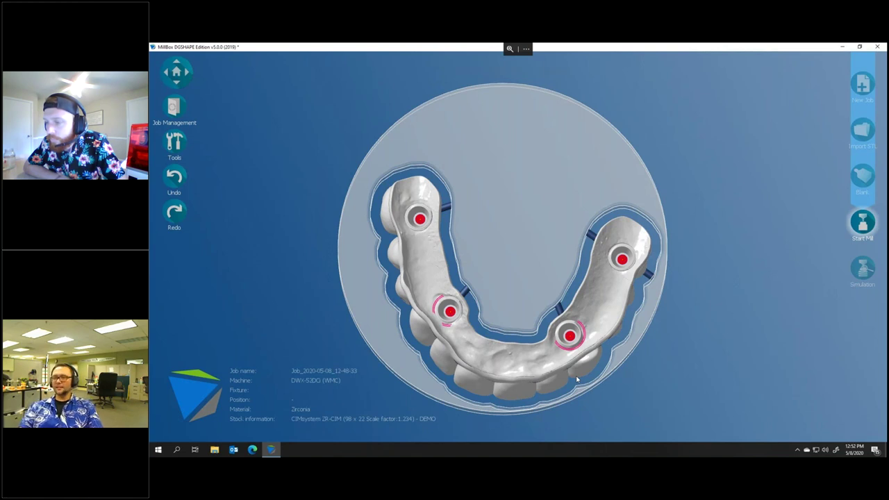
mouse_move(371, 270)
mouse_down()
mouse_move(371, 233)
mouse_move(367, 270)
mouse_up()
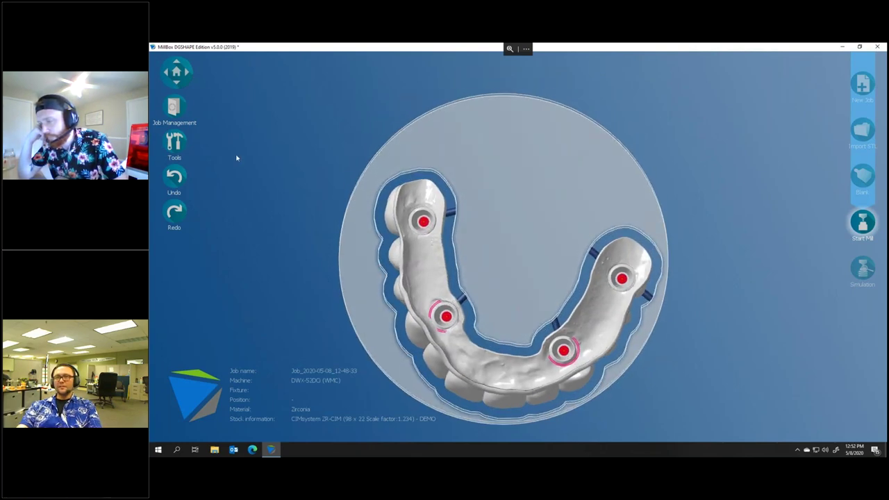
- Start the Stabilizer tool for the bridge and choose the first stabilizer type
click(178, 150)
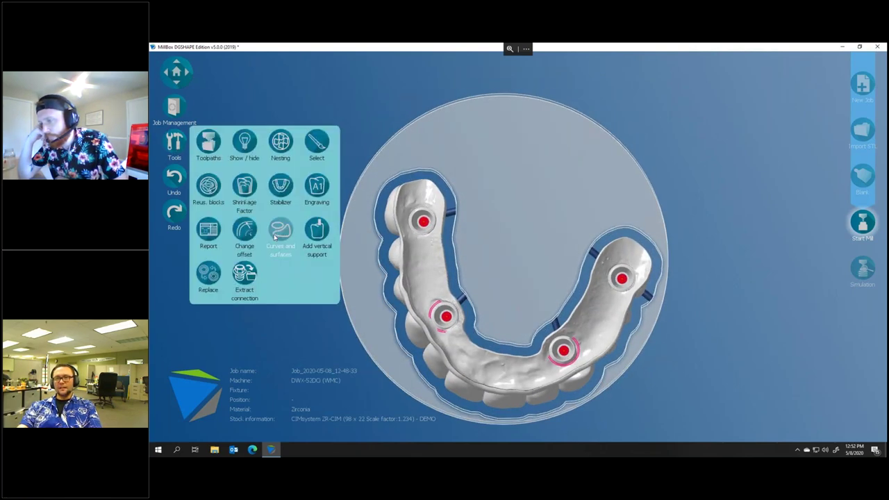
click(282, 186)
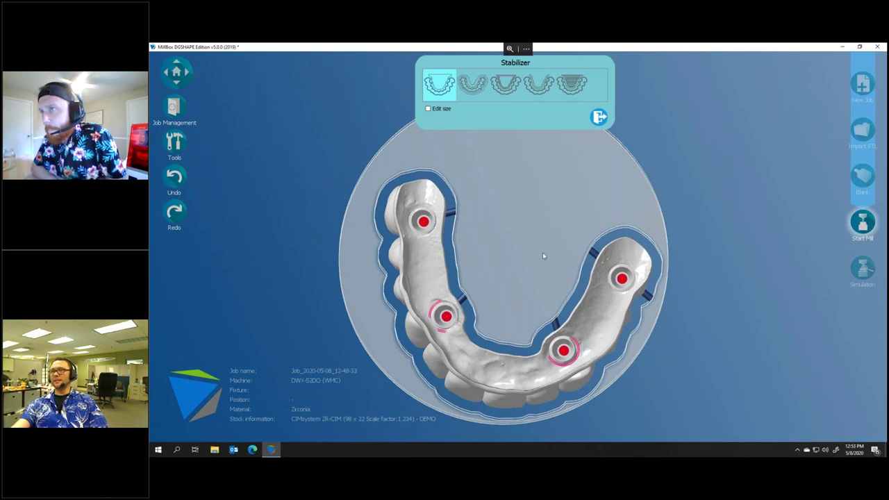
click(431, 82)
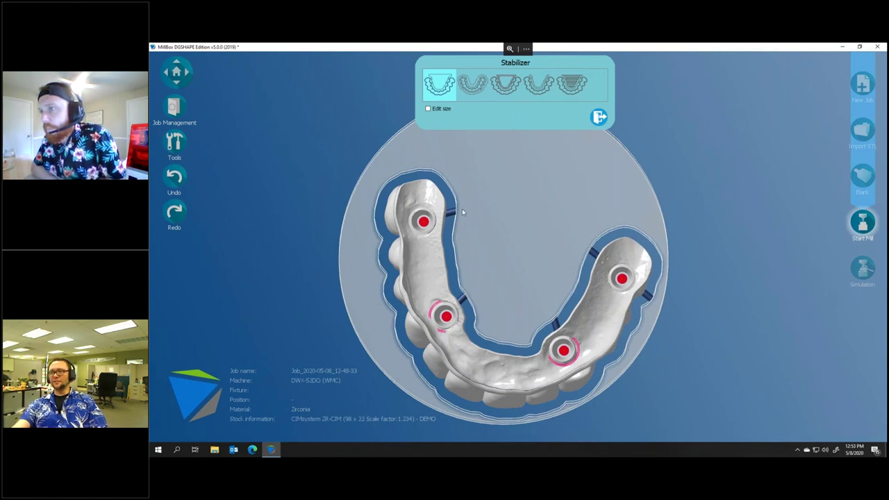